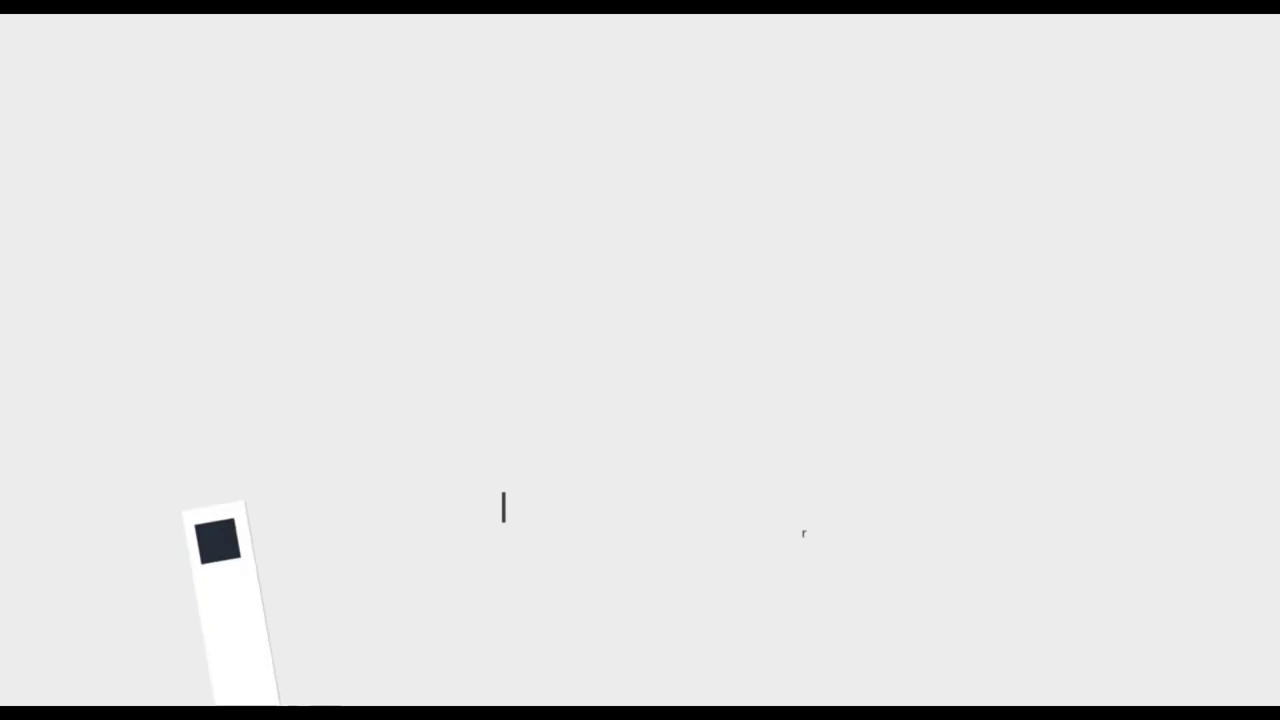
Open the round portrait image and enlarge it on the canvas
left_click(158, 40)
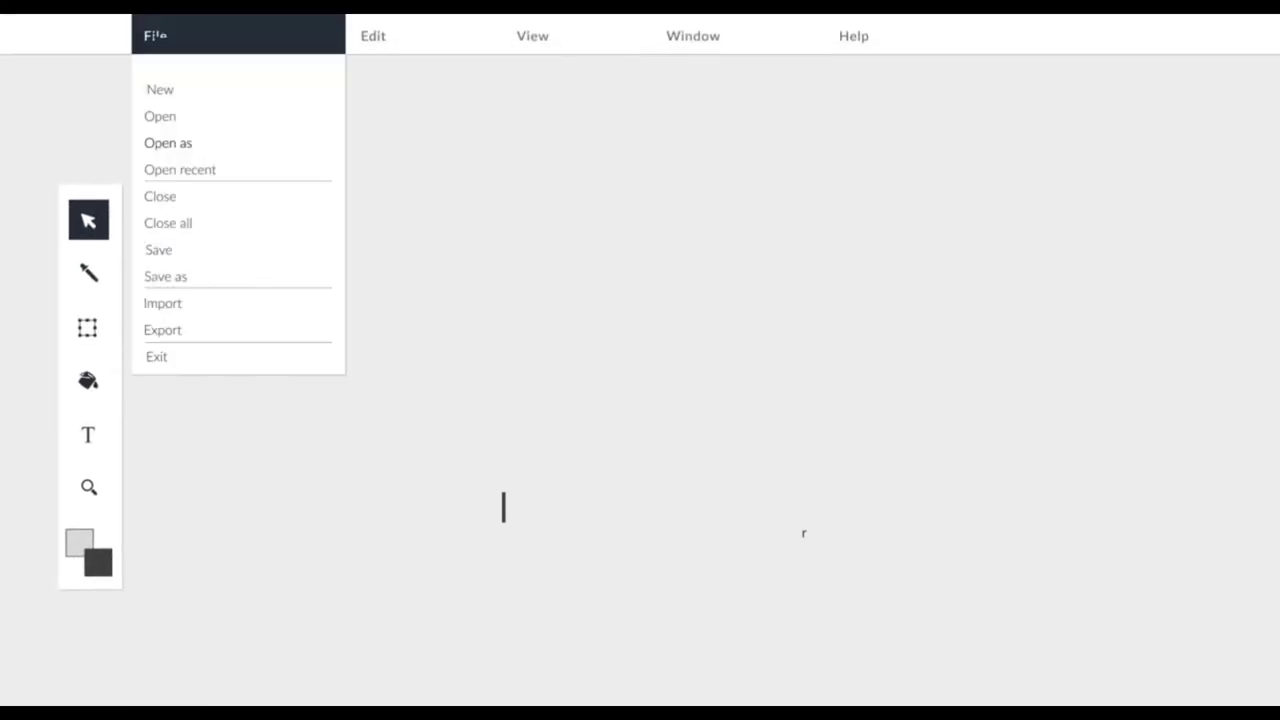
left_click(155, 116)
left_click(727, 228)
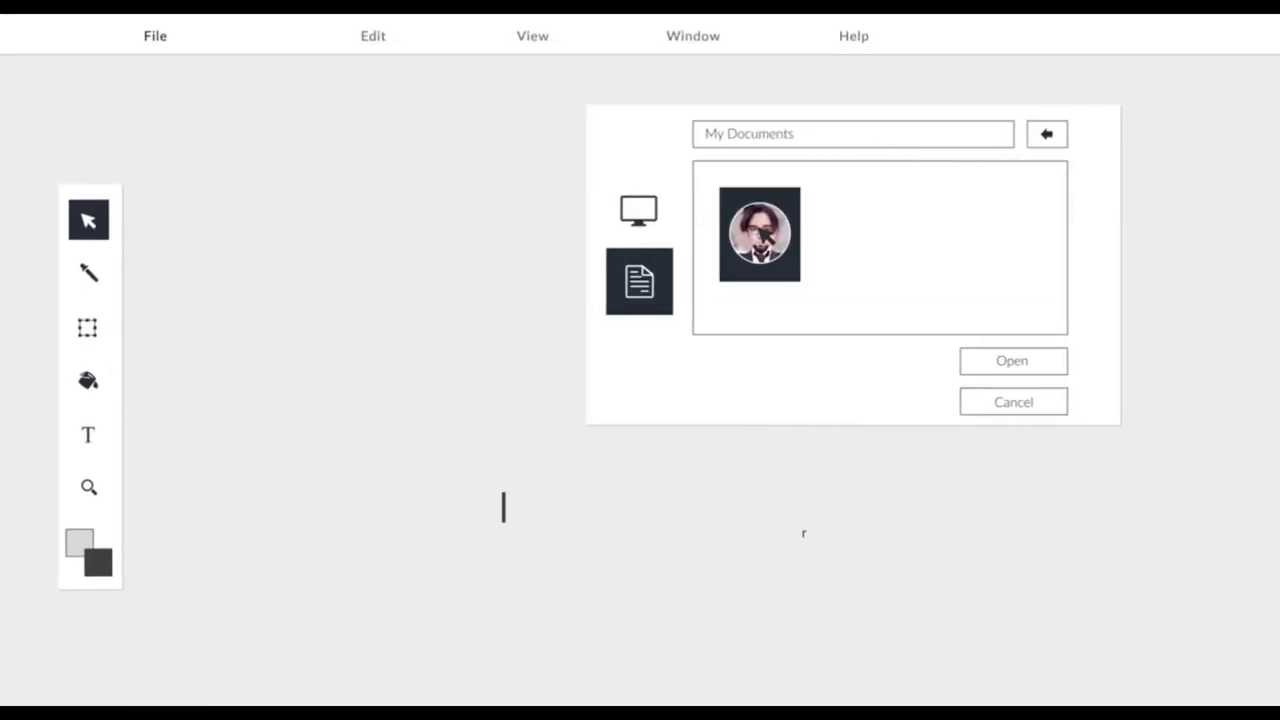
left_click(1015, 363)
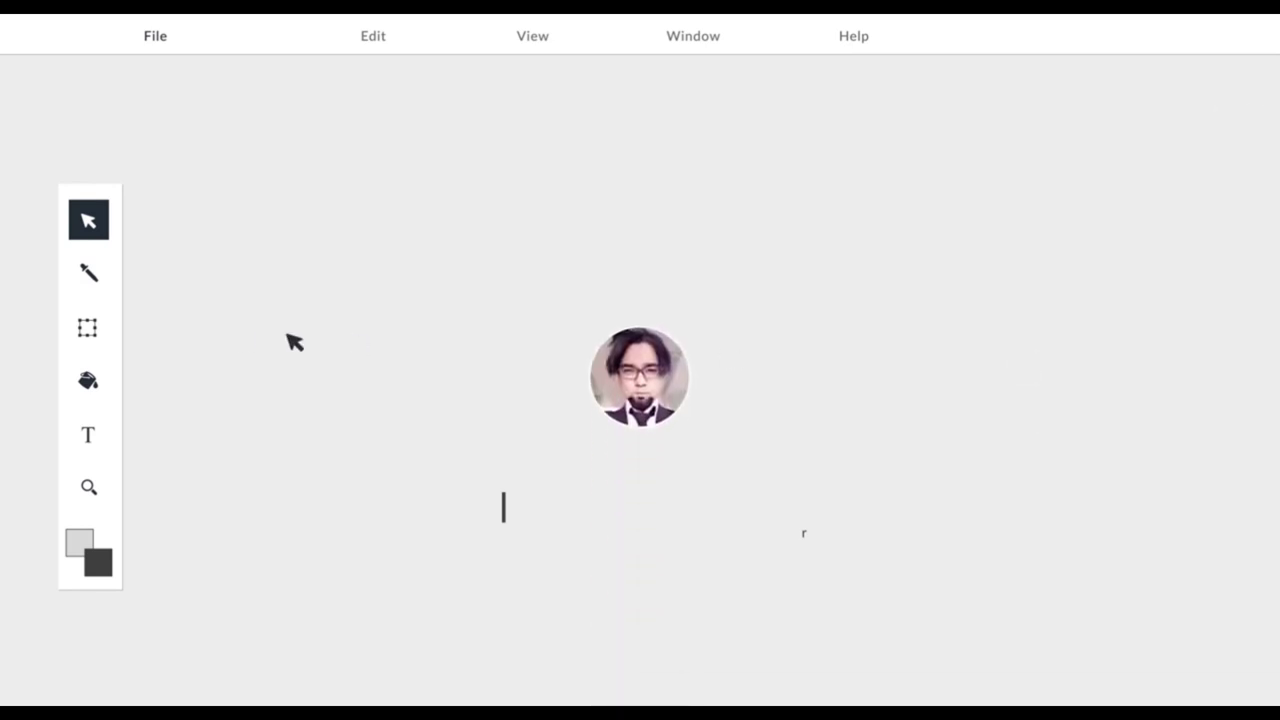
left_click(88, 327)
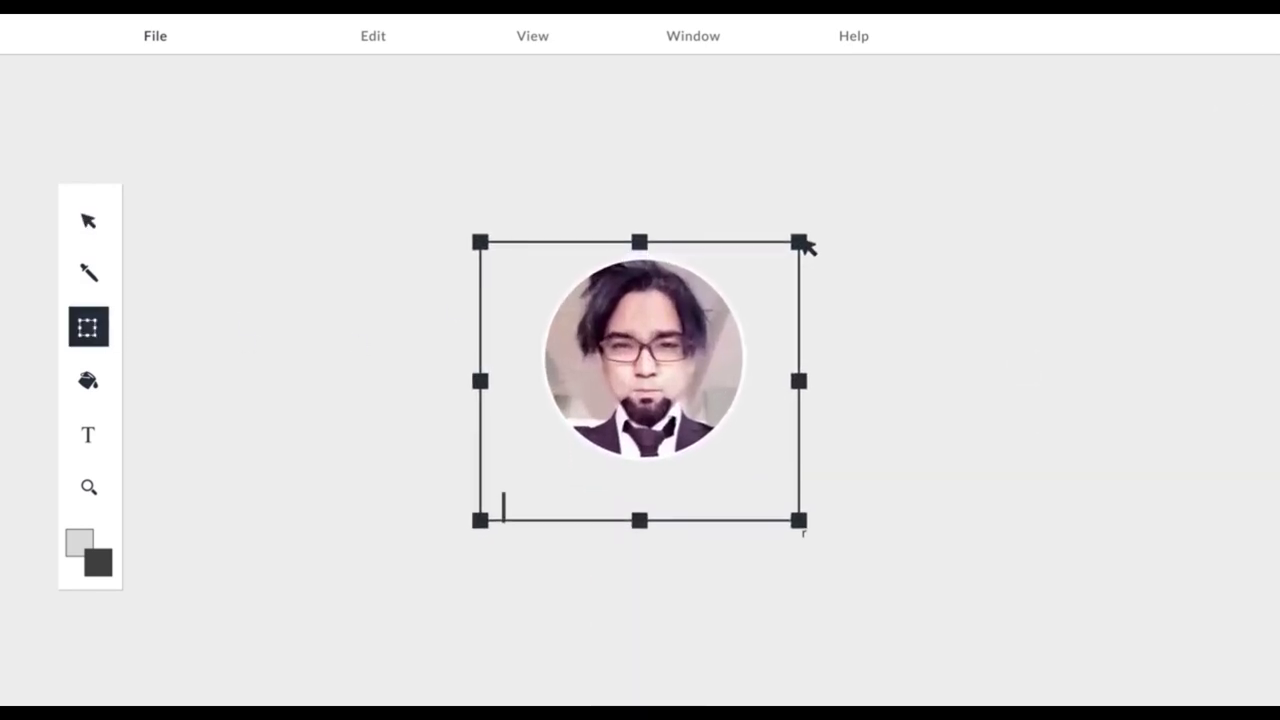
Add the creator's name and title 'Graphic Web Designer, Video Editor and Photographer' below the portrait
key("t")
left_click(496, 506)
type("SHAHRUKH ZAHOOR Graphic Web Designer, Video")
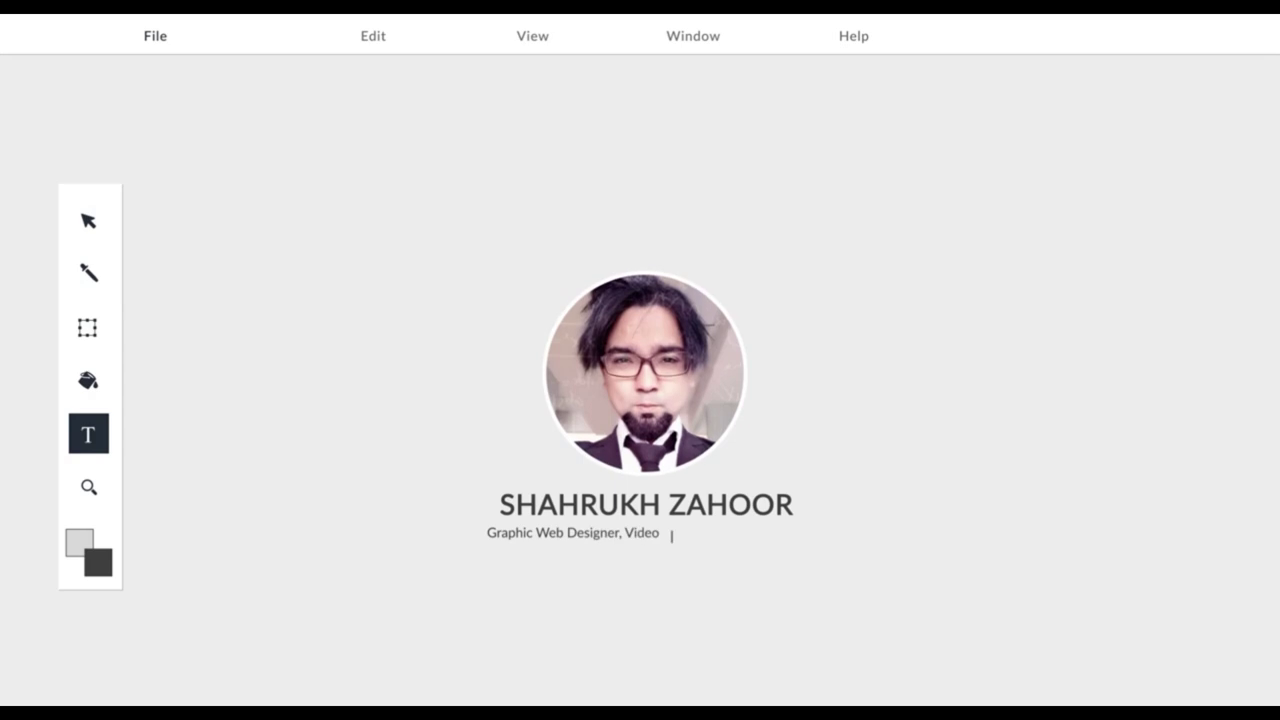
type(" Editor and Photographer")
left_click(88, 380)
Fill the background dark grey and make the name and title text white
left_click(278, 303)
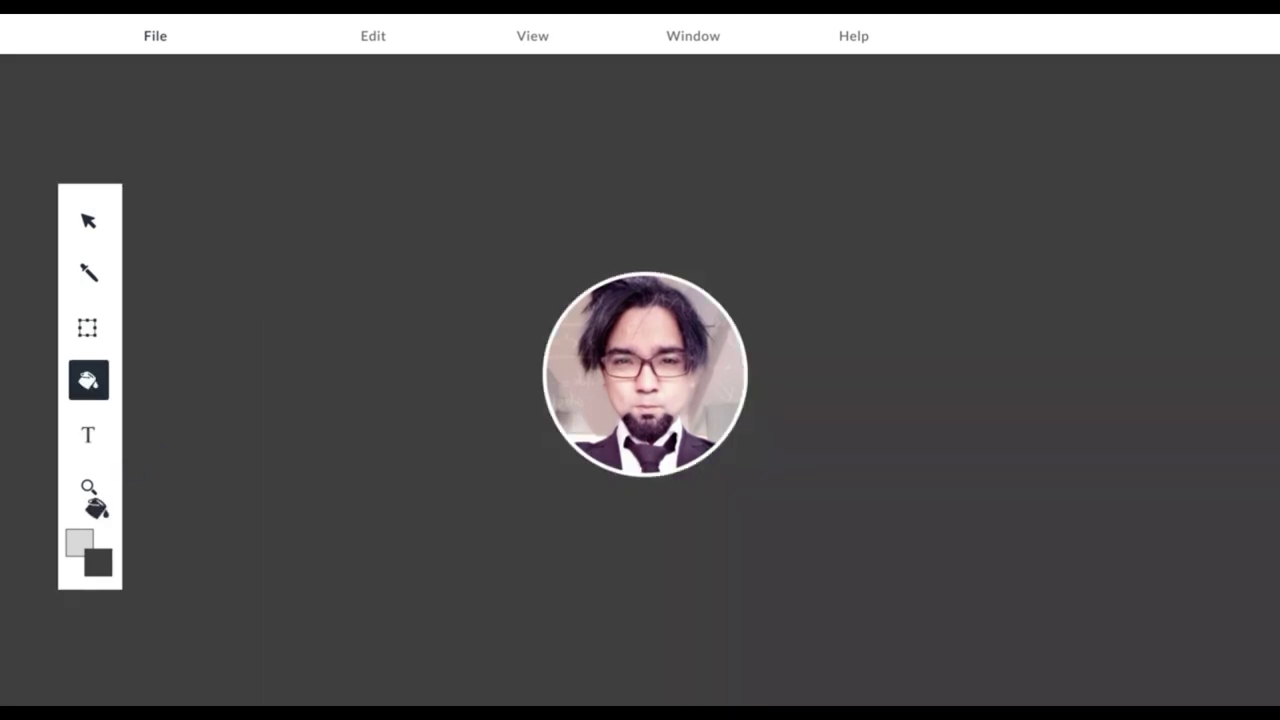
left_click(627, 512)
left_click(88, 220)
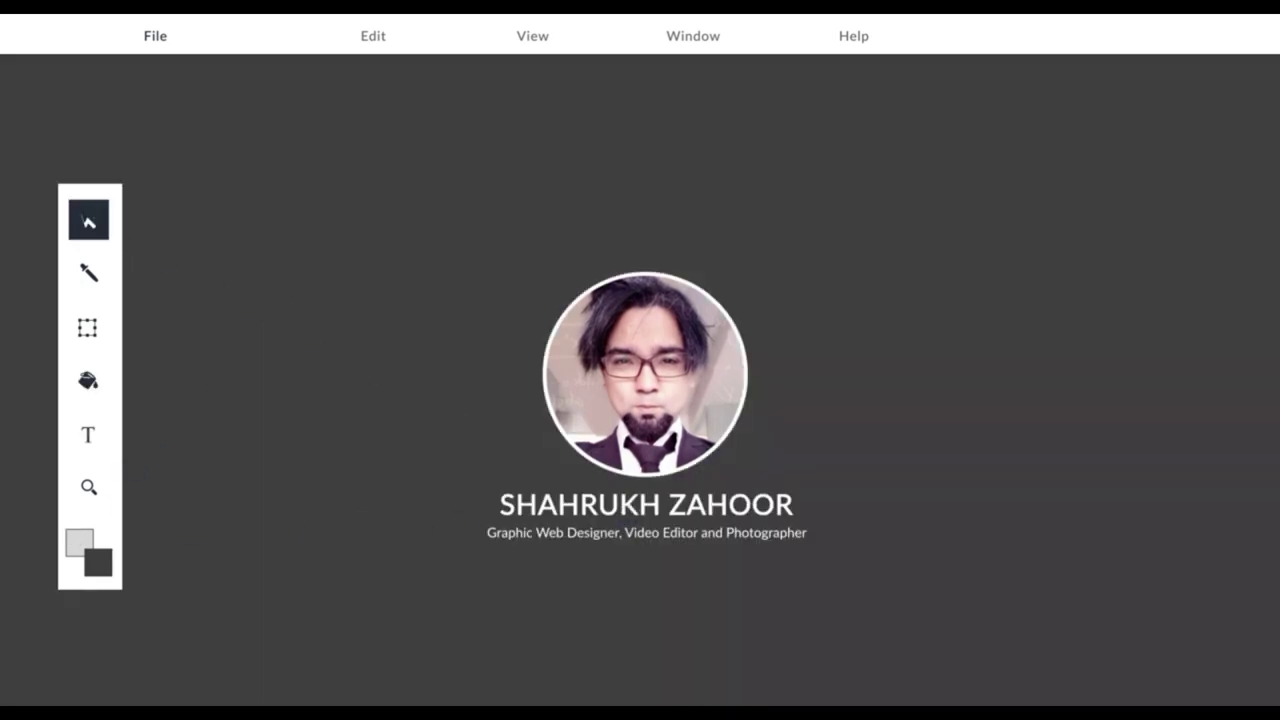
left_click(155, 35)
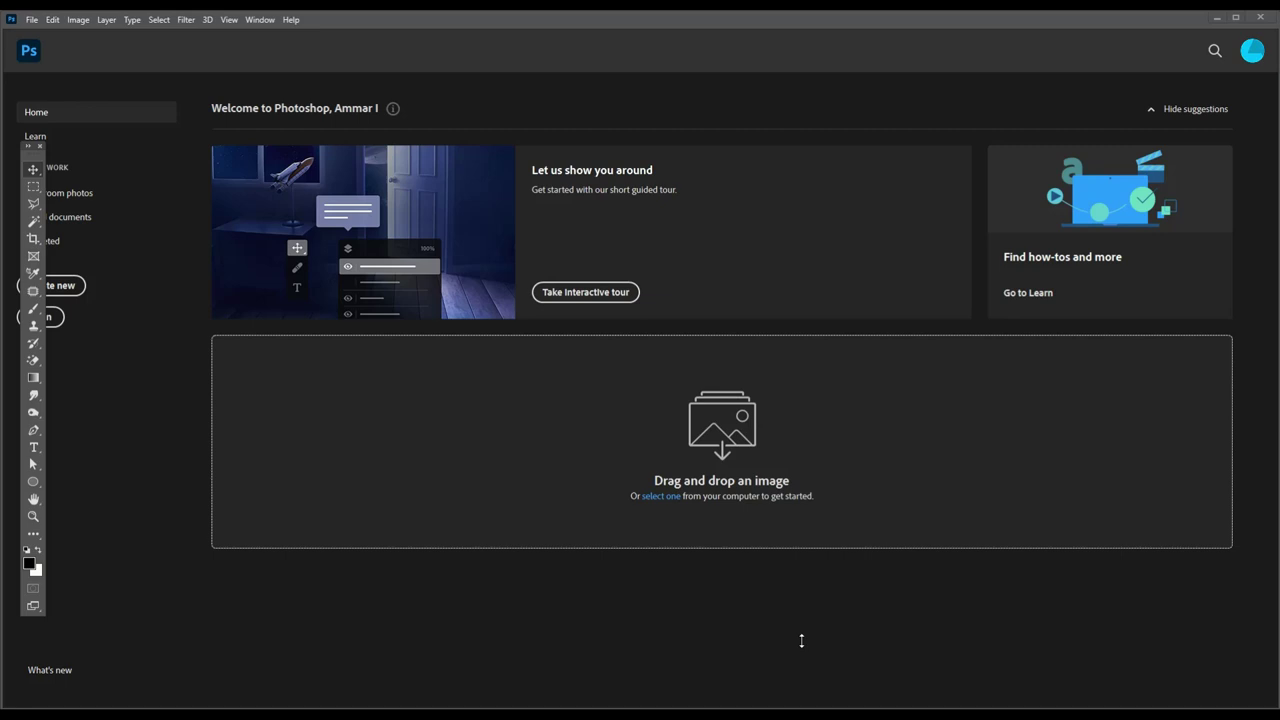
Create a blank 1000 × 1000 px document
left_click(32, 20)
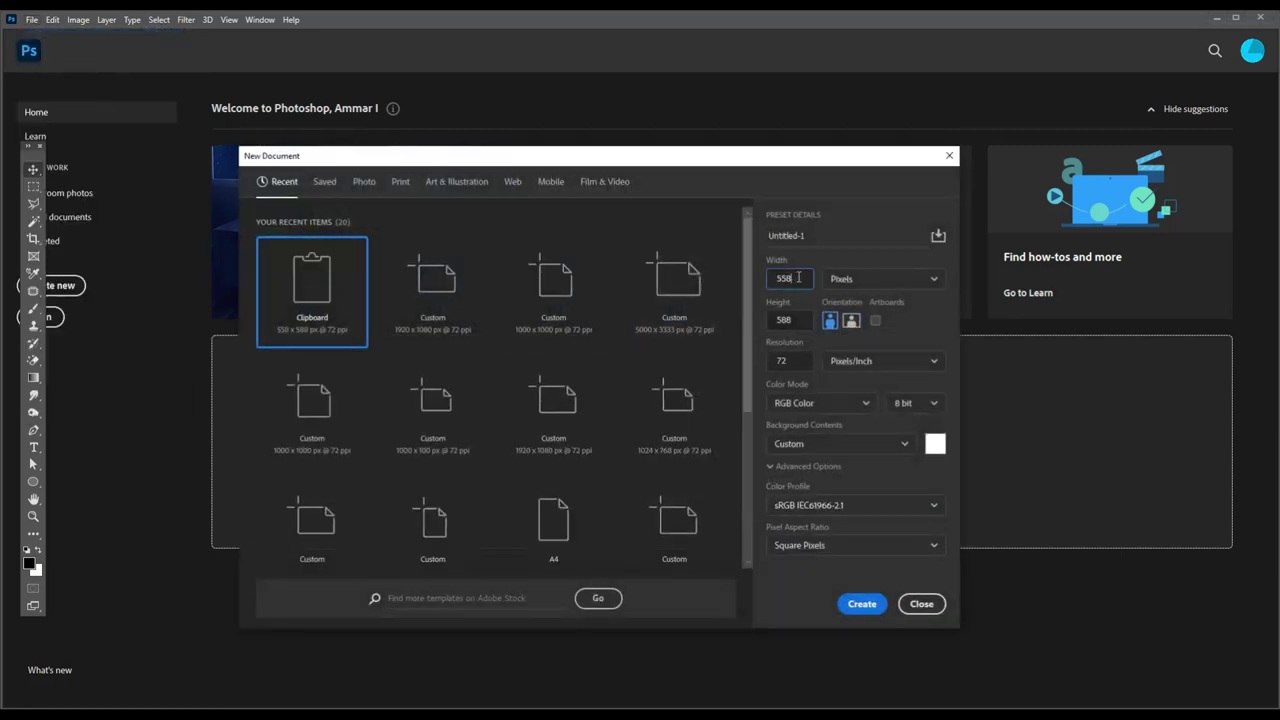
double_click(797, 278)
type("000")
key("Tab")
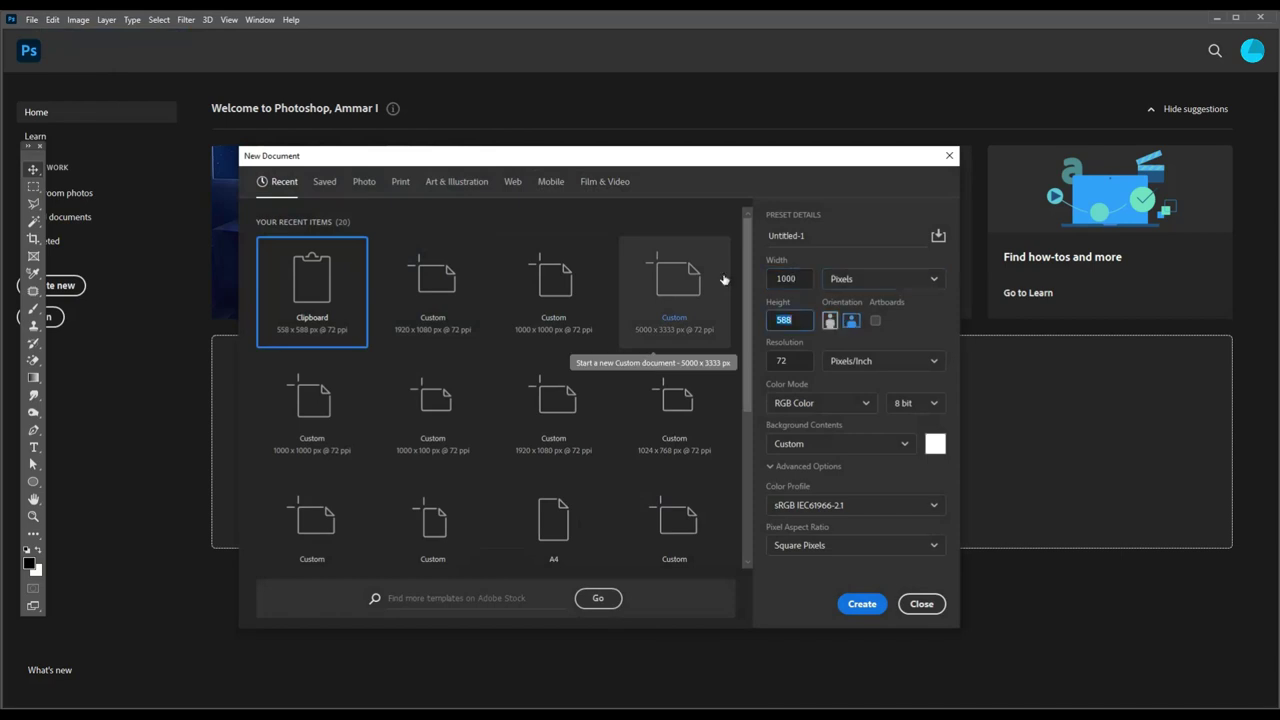
key("Tab")
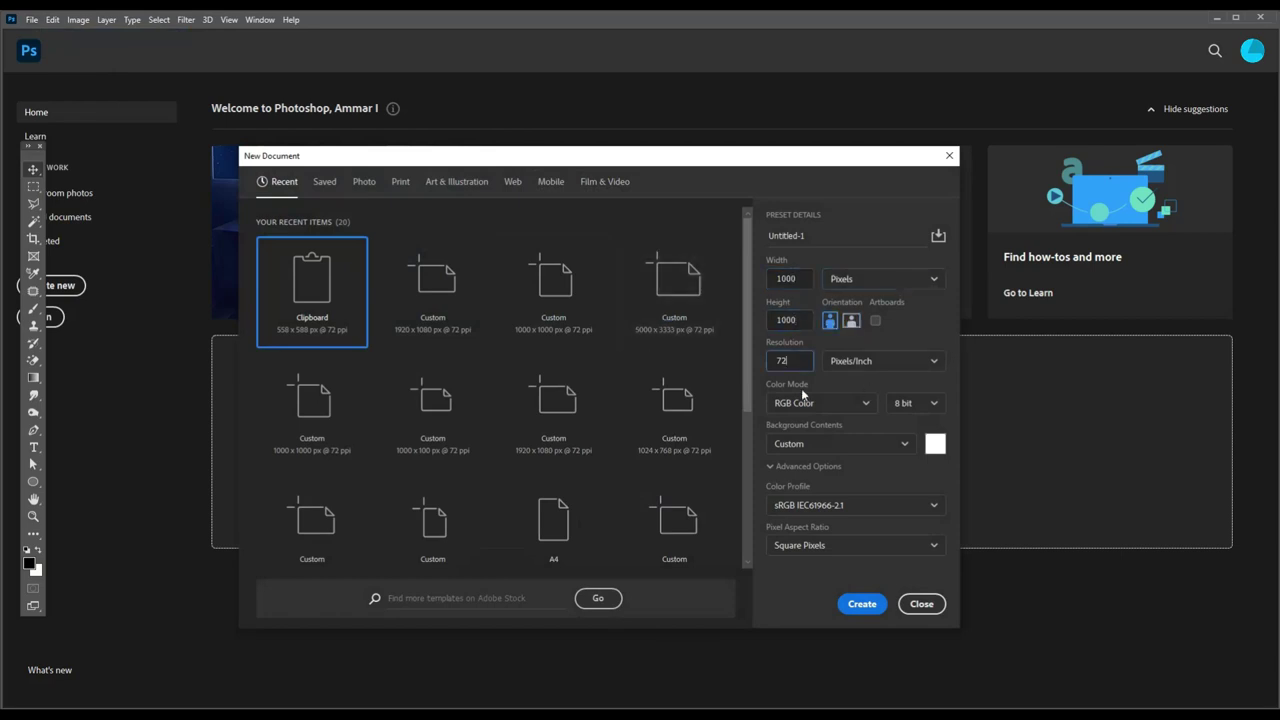
left_click(868, 604)
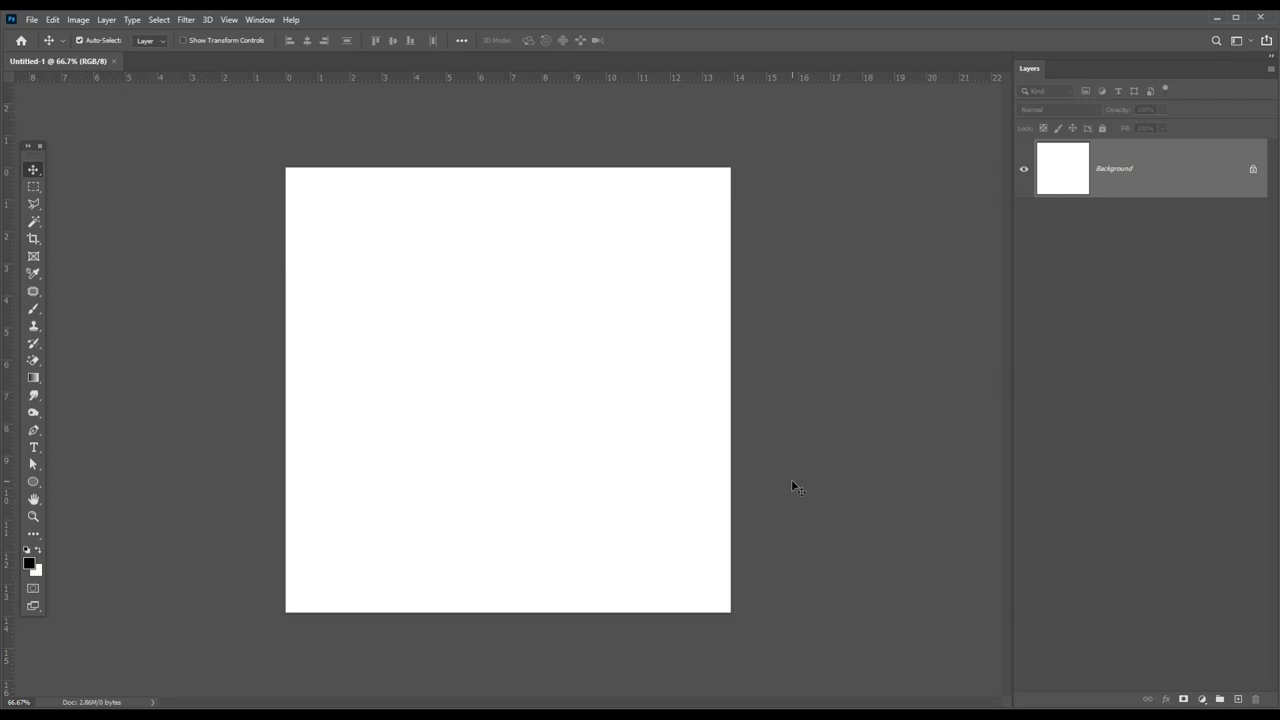
Create a second 1000 × 1000 px document, Untitled-2
left_click(31, 20)
double_click(790, 279)
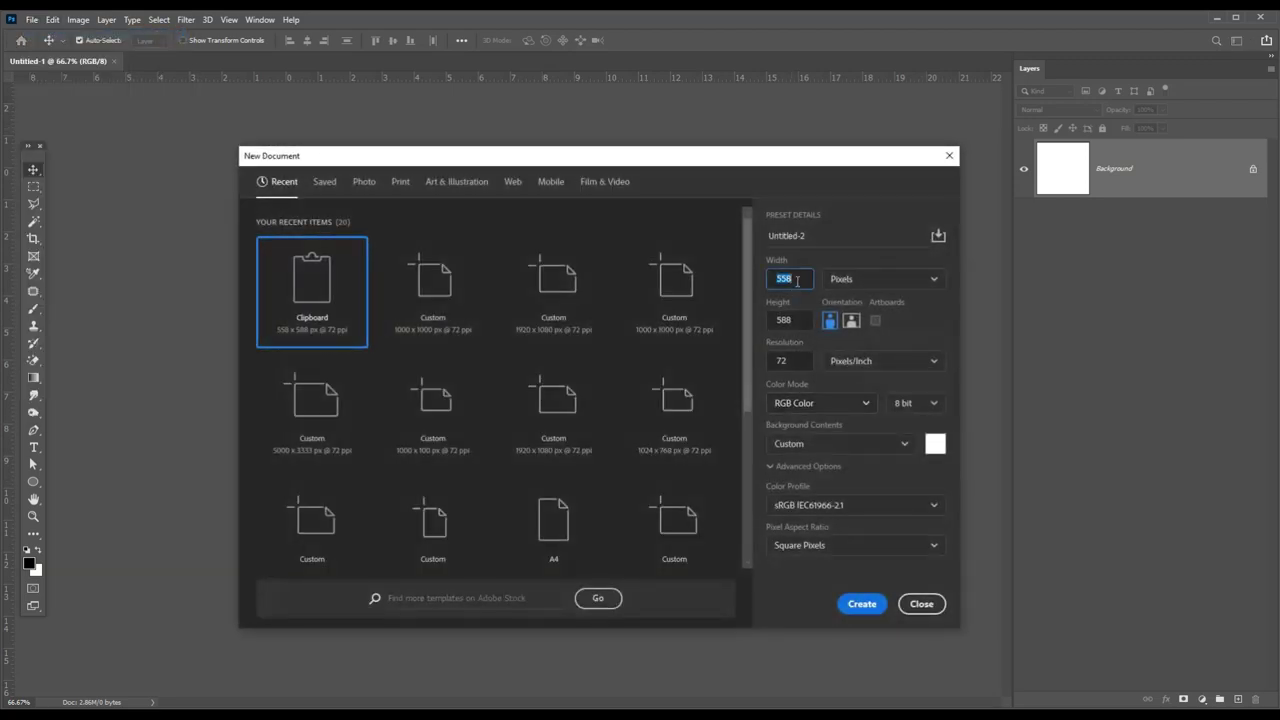
type("0")
key("Tab")
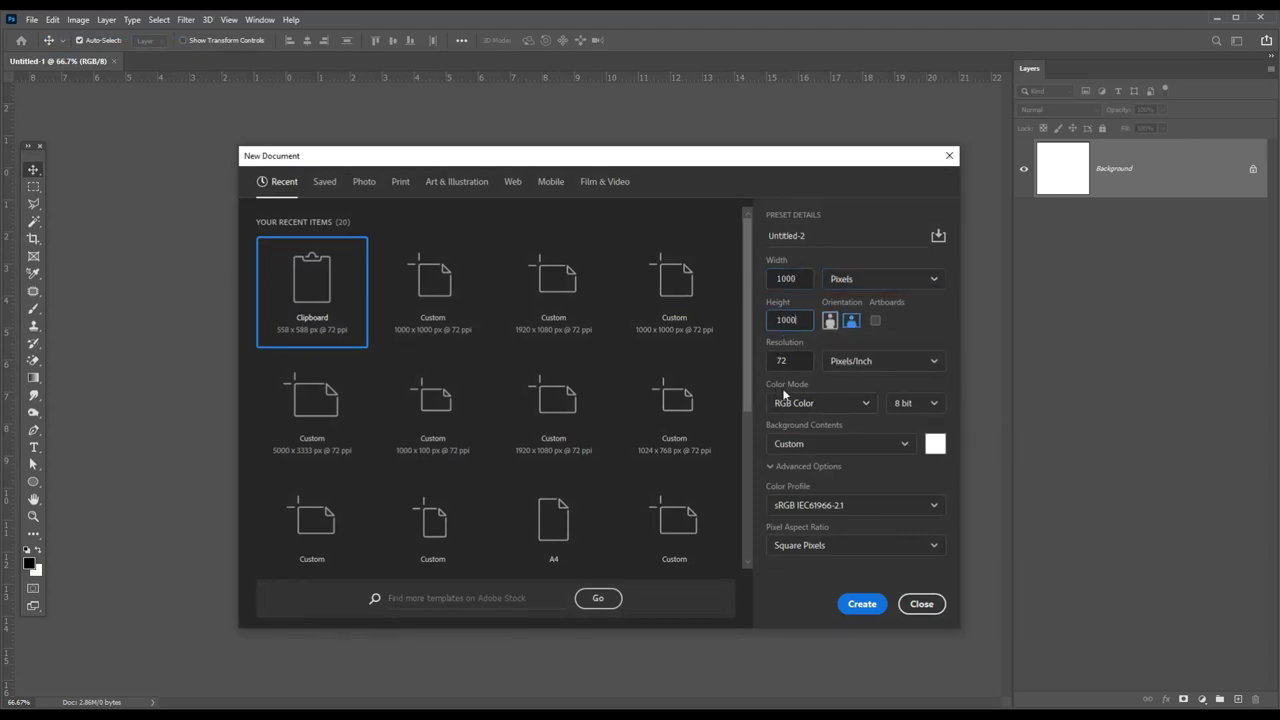
left_click(862, 604)
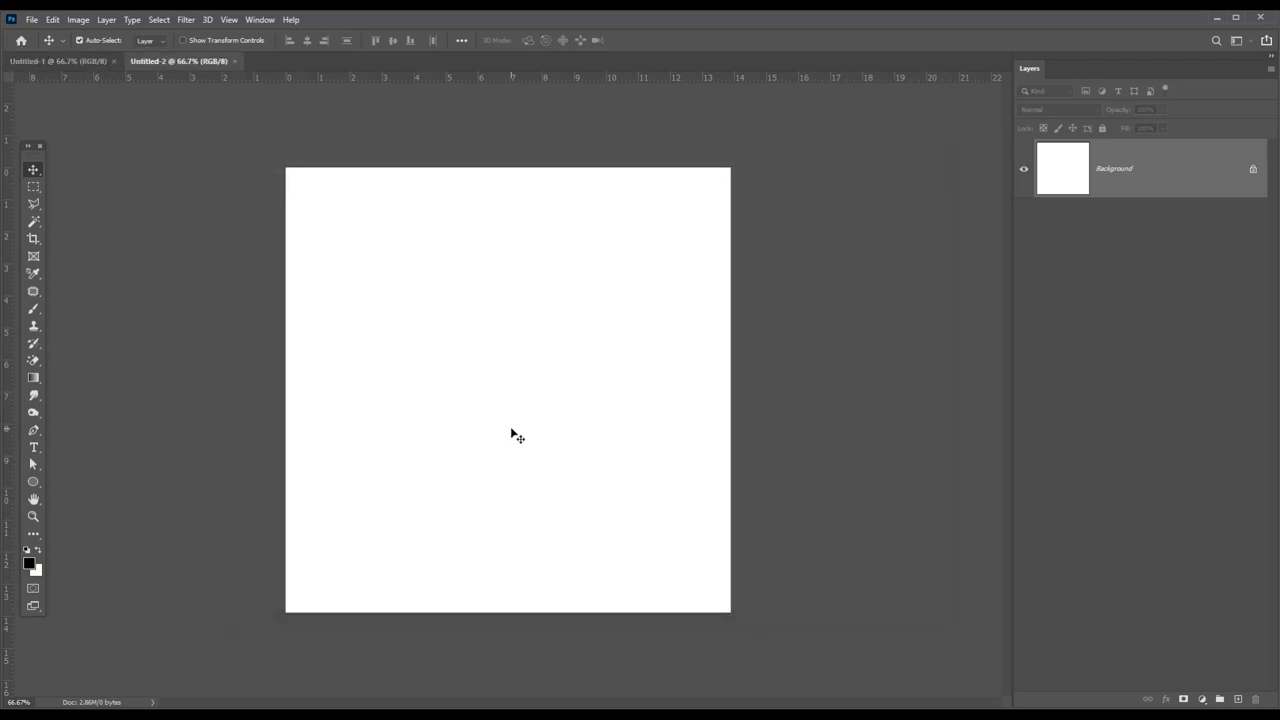
left_click(31, 19)
Open 5.jpg and drag the starry night photo into Untitled-2 as Layer 1
left_click(45, 47)
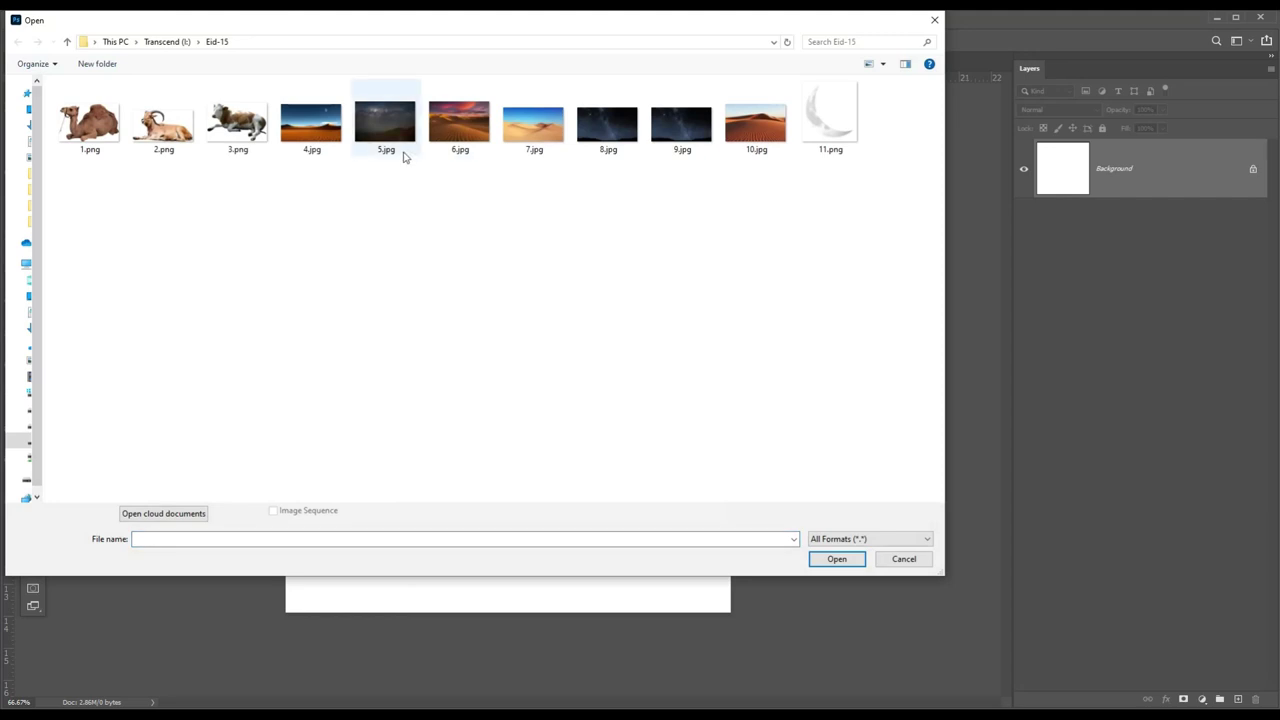
double_click(386, 128)
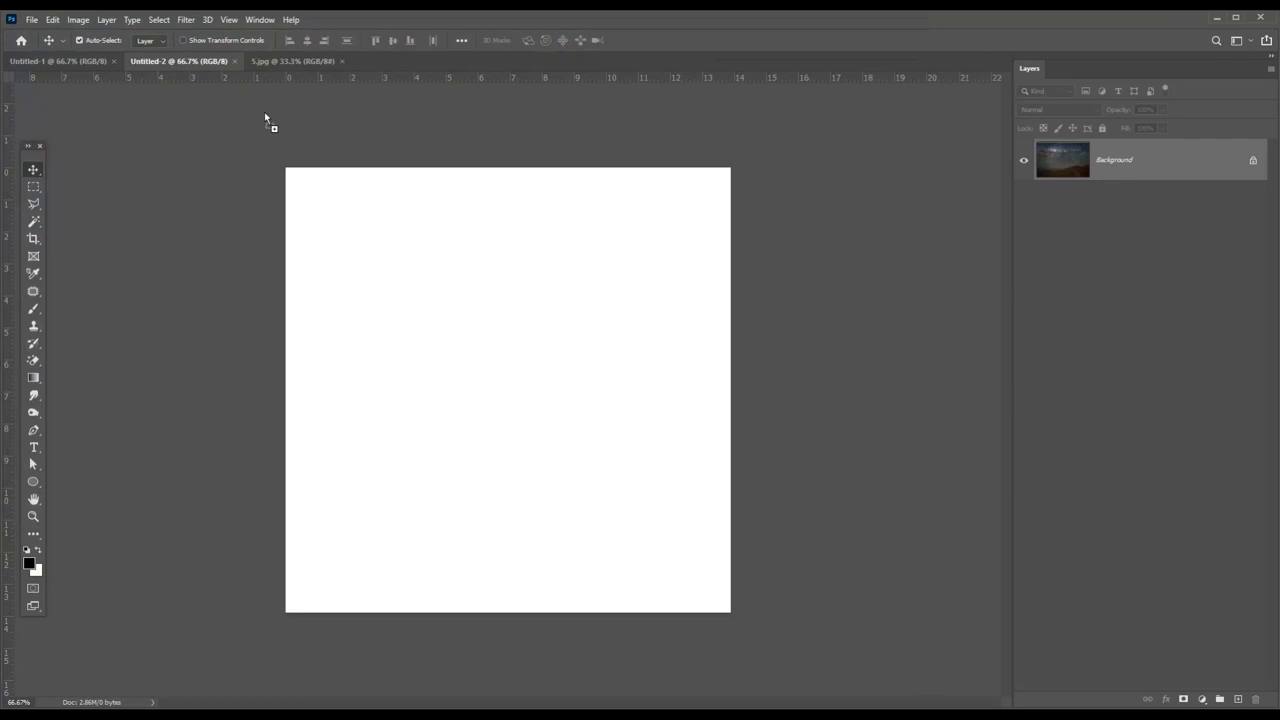
left_click_drag(184, 64, 485, 298)
left_click_drag(556, 412, 550, 345)
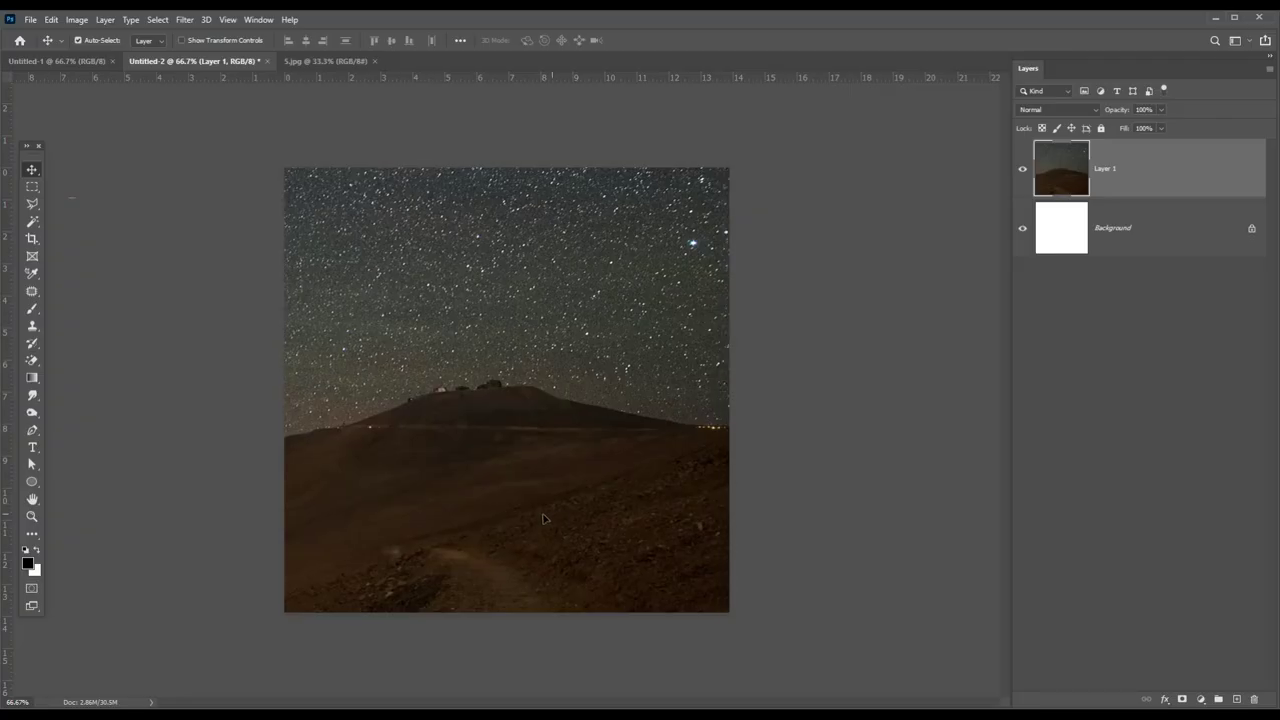
left_click_drag(400, 511, 560, 470)
Convert Layer 1 to a smart object and scale it to fill the canvas
right_click(1161, 190)
left_click(1125, 335)
key("ctrl+t")
mouse_move(735, 375)
left_mouse_down()
mouse_move(585, 385)
mouse_move(606, 283)
left_mouse_up()
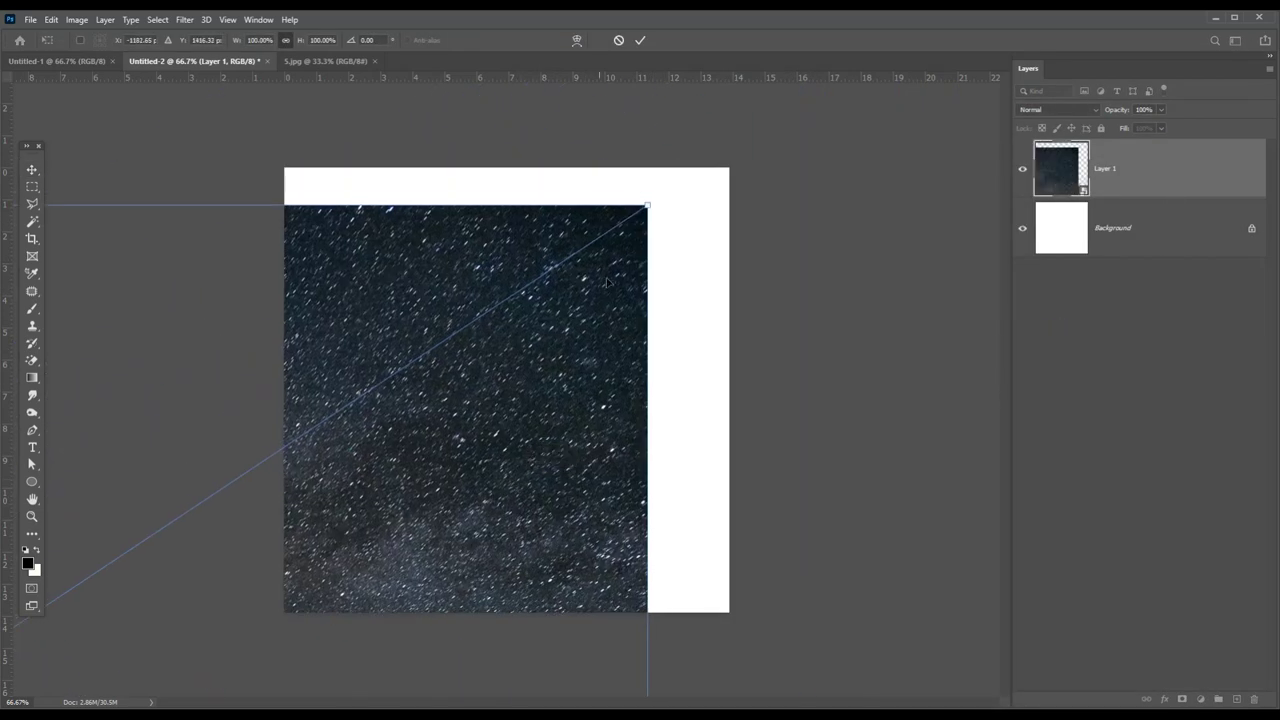
mouse_move(646, 199)
left_mouse_down()
mouse_move(480, 451)
mouse_move(183, 577)
mouse_move(670, 215)
left_mouse_up()
left_click_drag(607, 560, 623, 402)
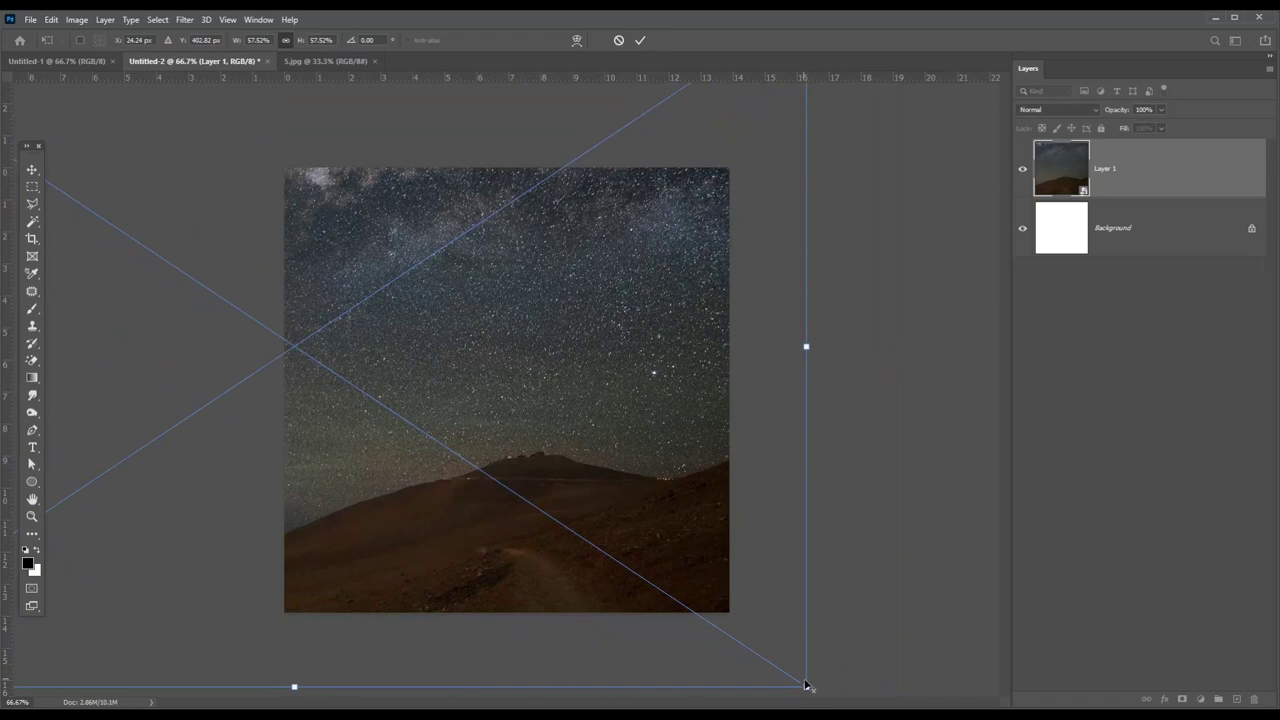
left_click_drag(806, 686, 739, 642)
left_click_drag(537, 491, 612, 505)
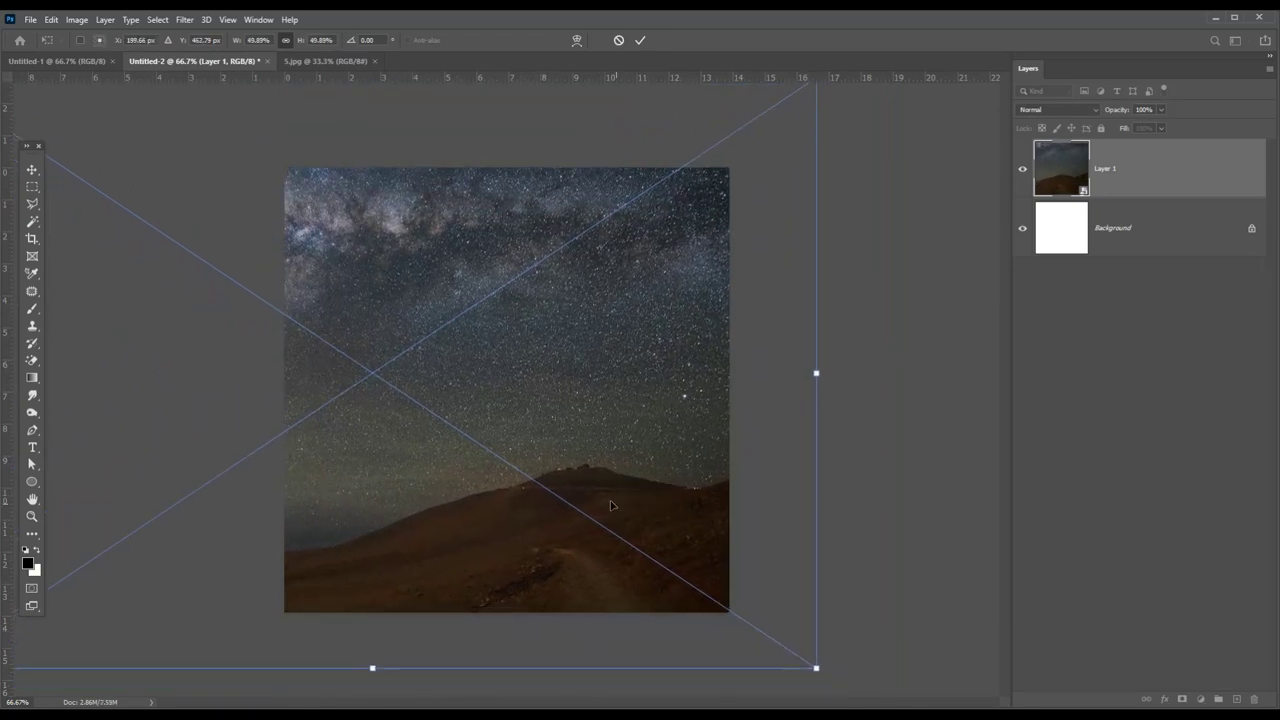
key("Return")
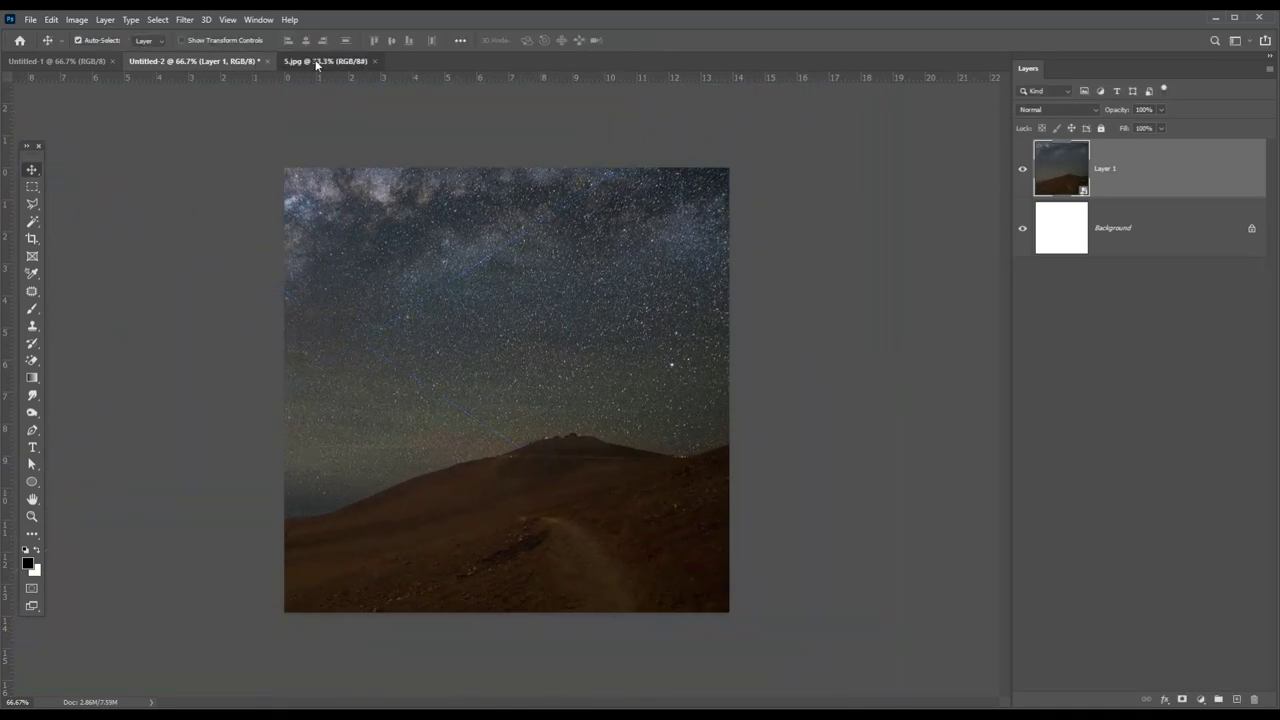
left_click(317, 63)
key("ctrl+shift+Tab")
Open 10.jpg and scale the dune photo to span the composite's width
left_click(30, 19)
left_click(40, 48)
double_click(754, 123)
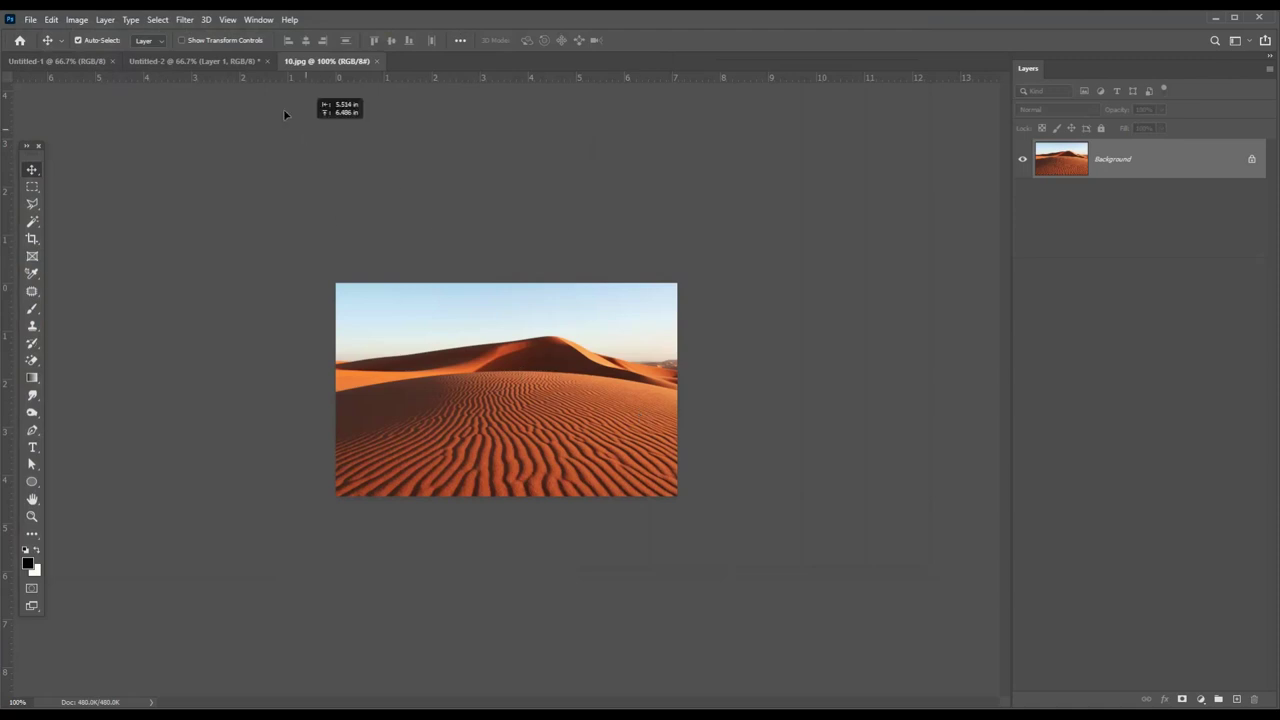
left_click_drag(284, 114, 603, 527)
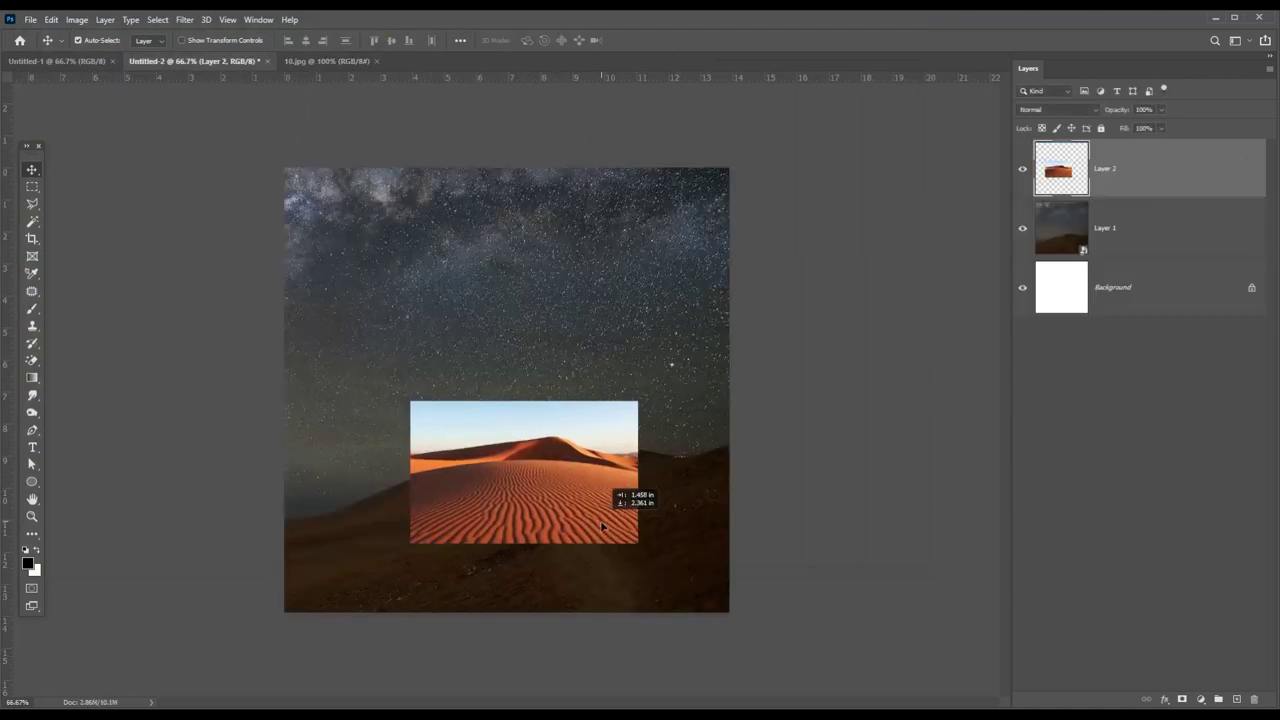
key("ctrl+t")
mouse_move(638, 401)
left_mouse_down()
mouse_move(772, 335)
mouse_move(770, 318)
left_mouse_up()
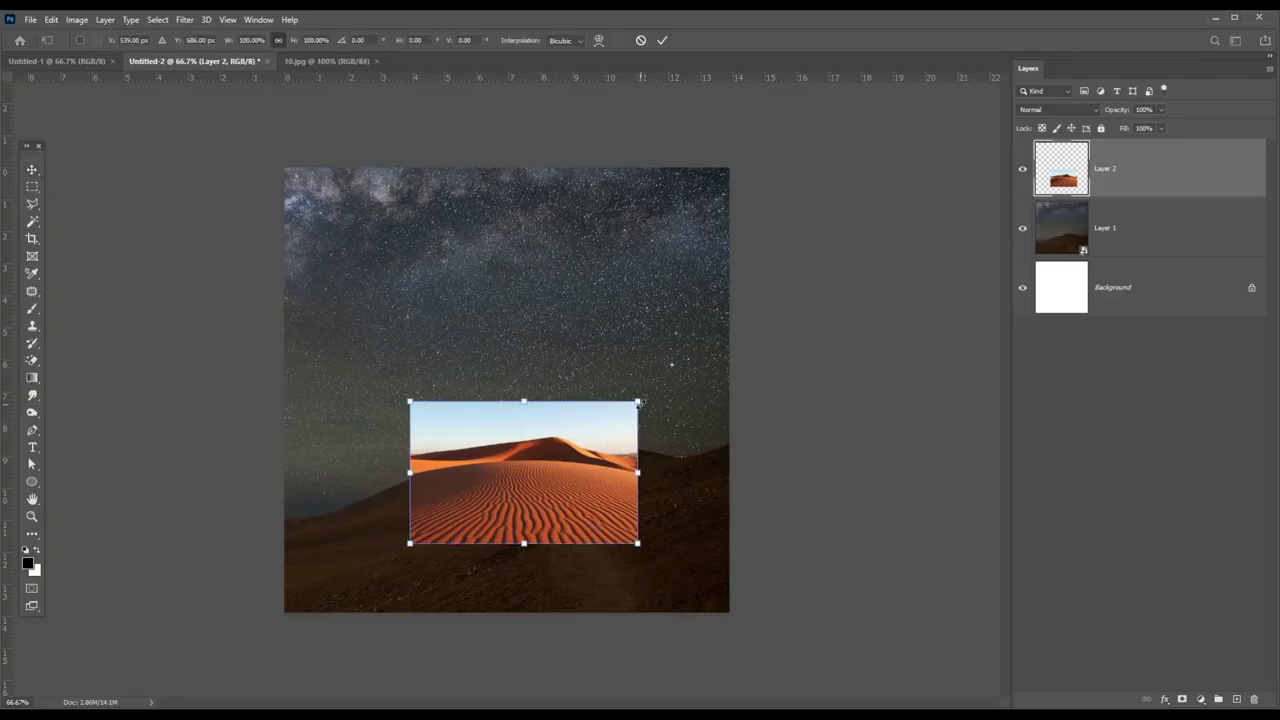
left_click_drag(638, 402, 774, 311)
key("Return")
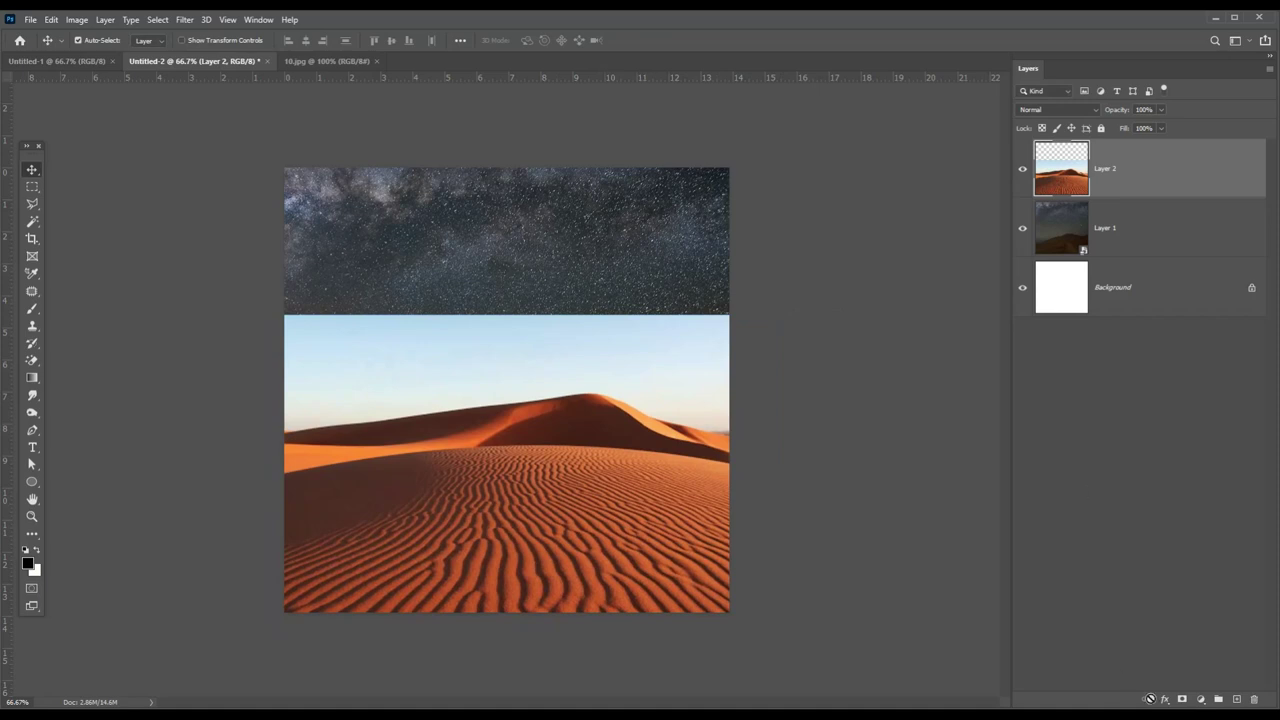
Add a layer mask to Layer 2 and paint out its sky with a 500 px soft brush
left_click(1183, 699)
left_click(32, 310)
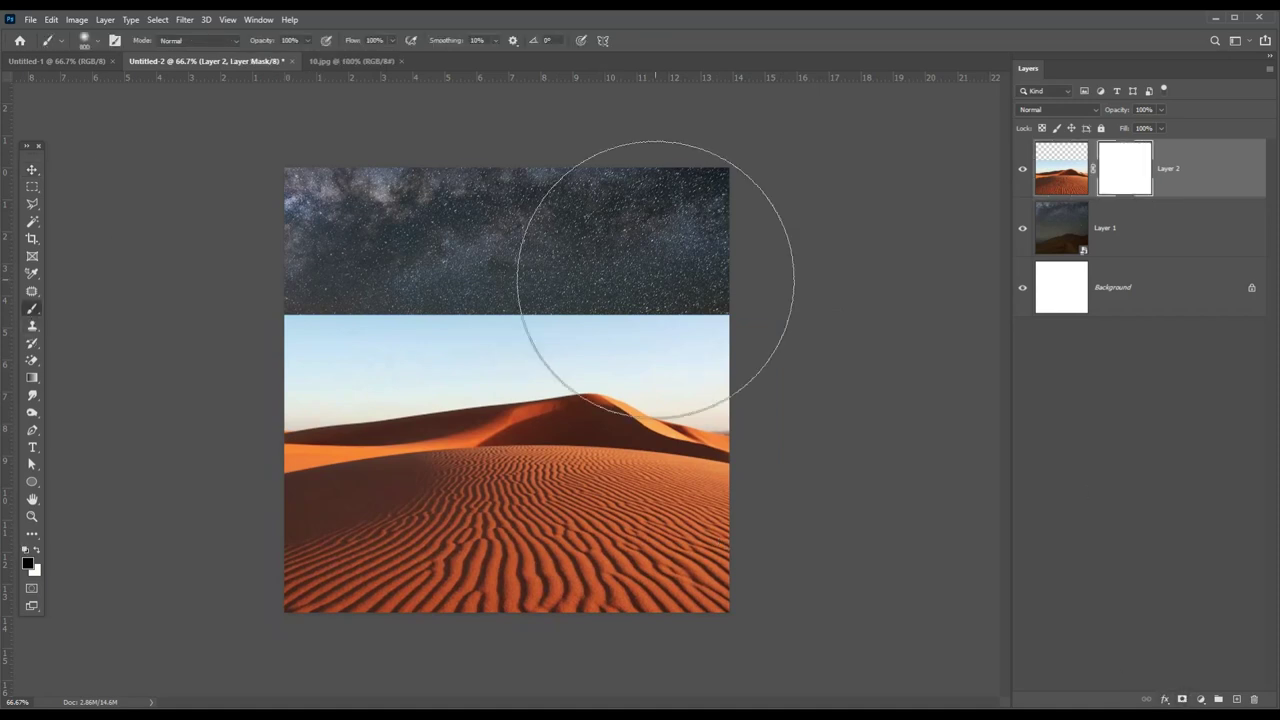
key("bracketleft")
key("bracketleft")
key("bracketleft")
mouse_move(774, 251)
left_mouse_down()
mouse_move(568, 251)
mouse_move(249, 286)
mouse_move(835, 298)
mouse_move(443, 249)
mouse_move(414, 286)
mouse_move(371, 300)
mouse_move(696, 245)
mouse_move(757, 320)
mouse_move(491, 286)
left_mouse_up()
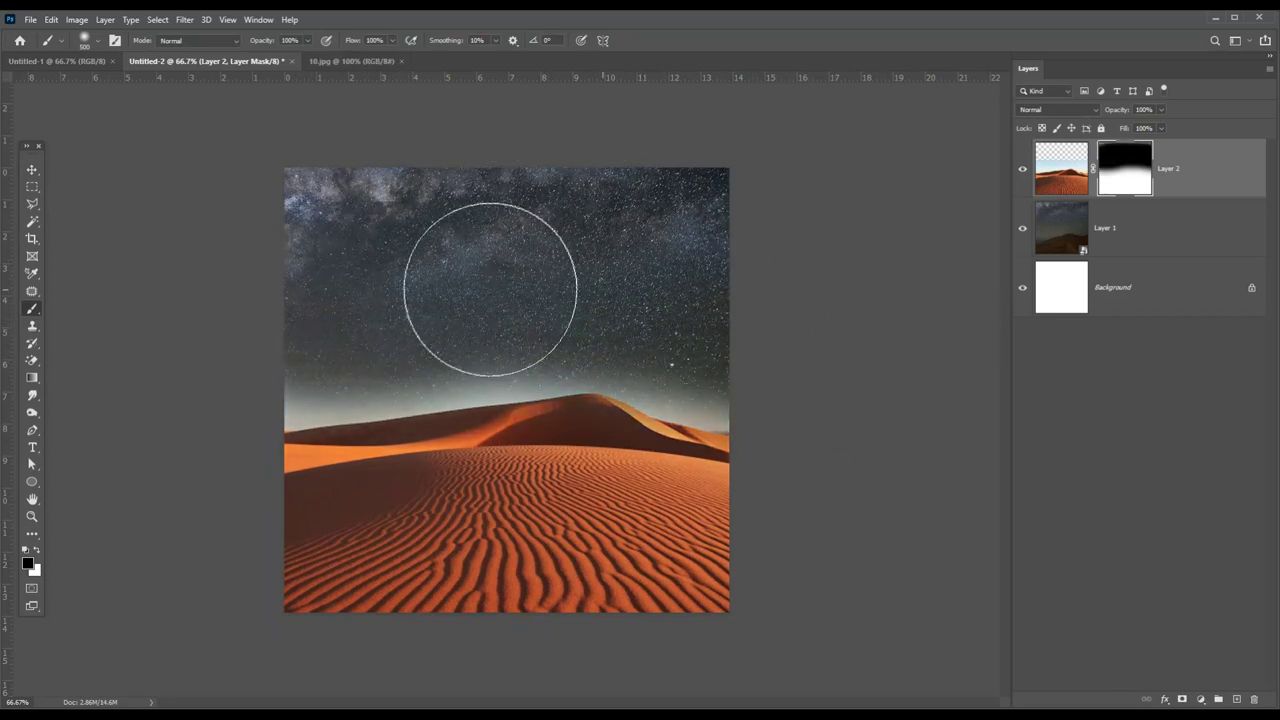
Convert the dune Layer 2 into a smart object
key("v")
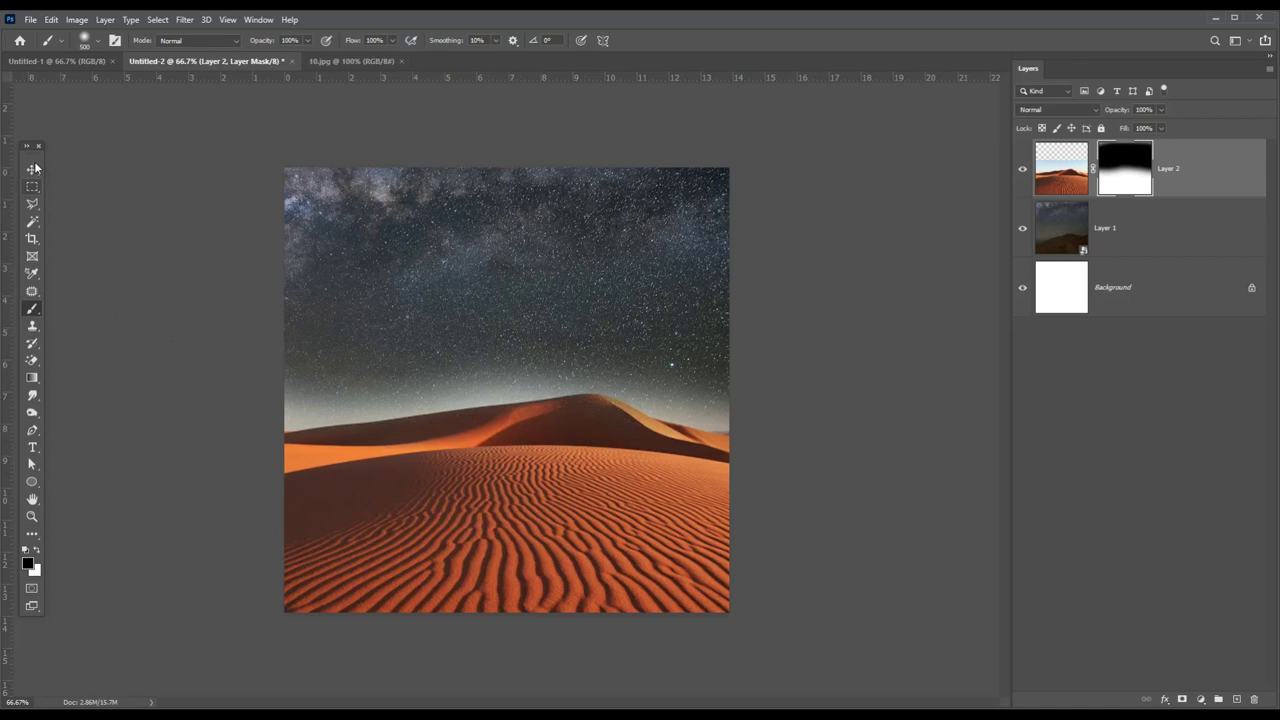
left_click(1075, 167)
left_click(80, 19)
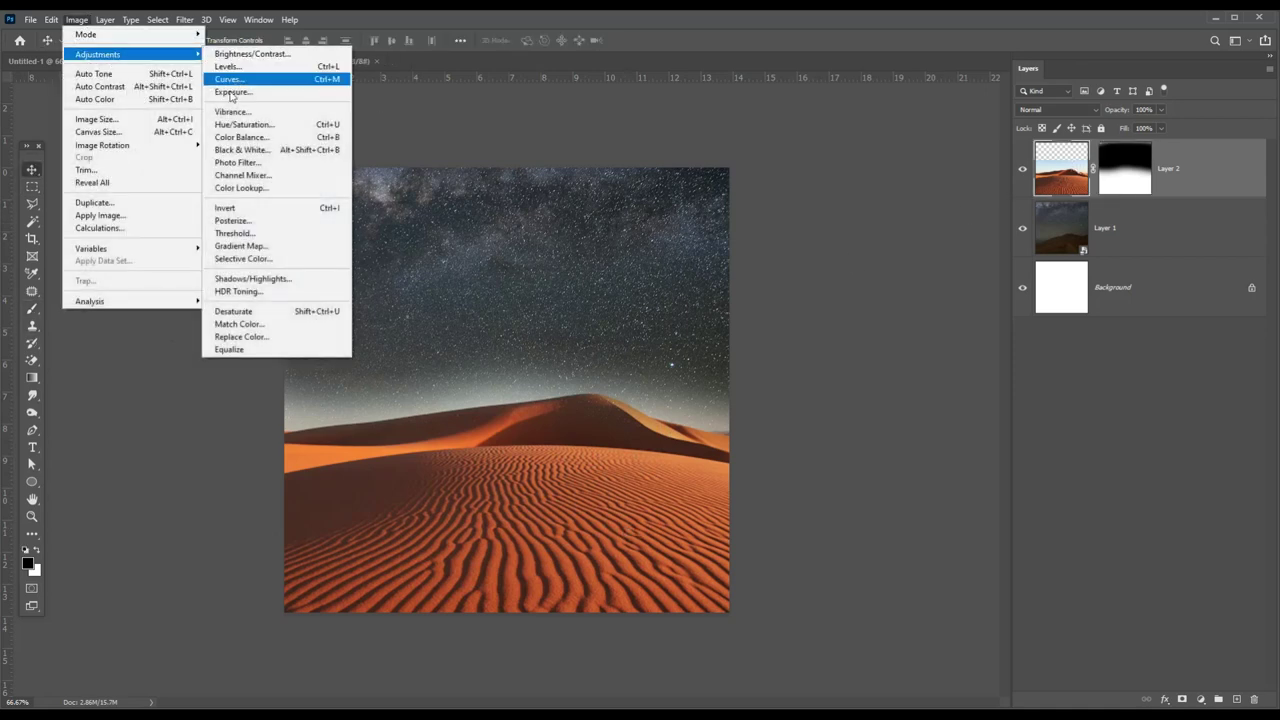
left_click(1227, 175)
right_click(1225, 174)
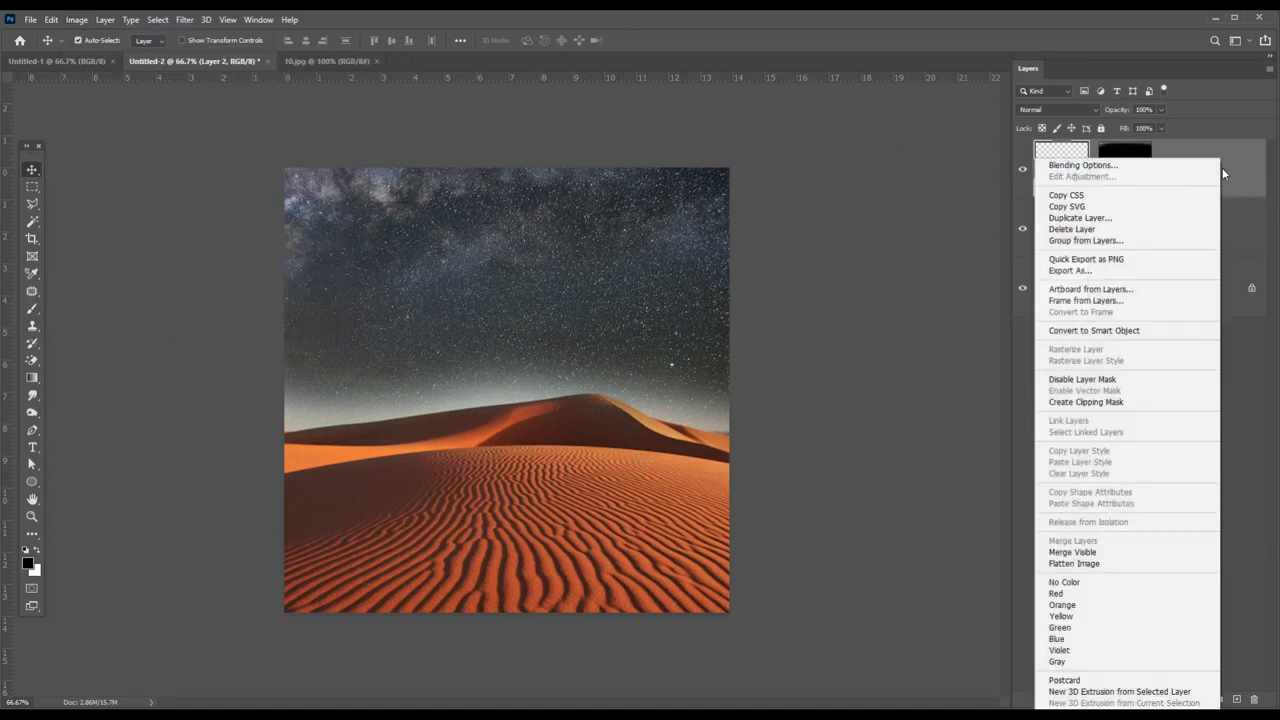
left_click(1093, 330)
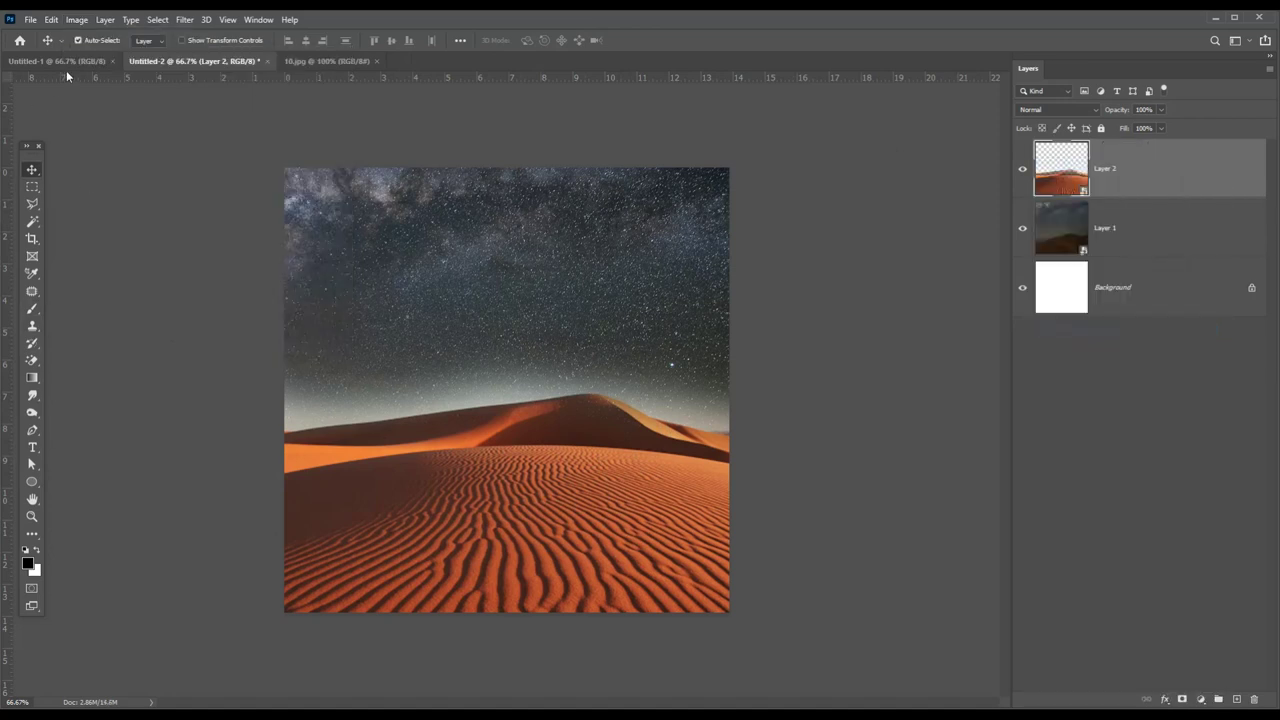
Try desaturating with Image > Adjustments > Hue/Saturation, then cancel it
left_click(77, 19)
left_click(258, 127)
left_click_drag(601, 276, 509, 281)
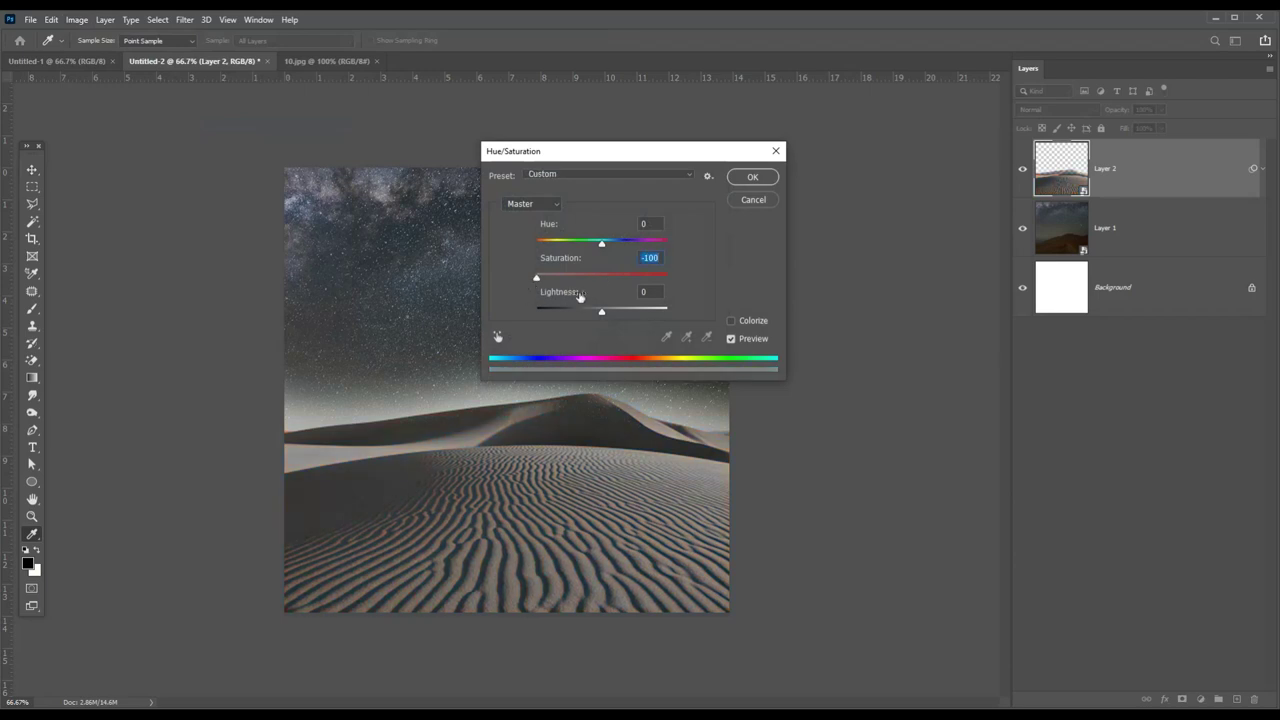
left_click(753, 200)
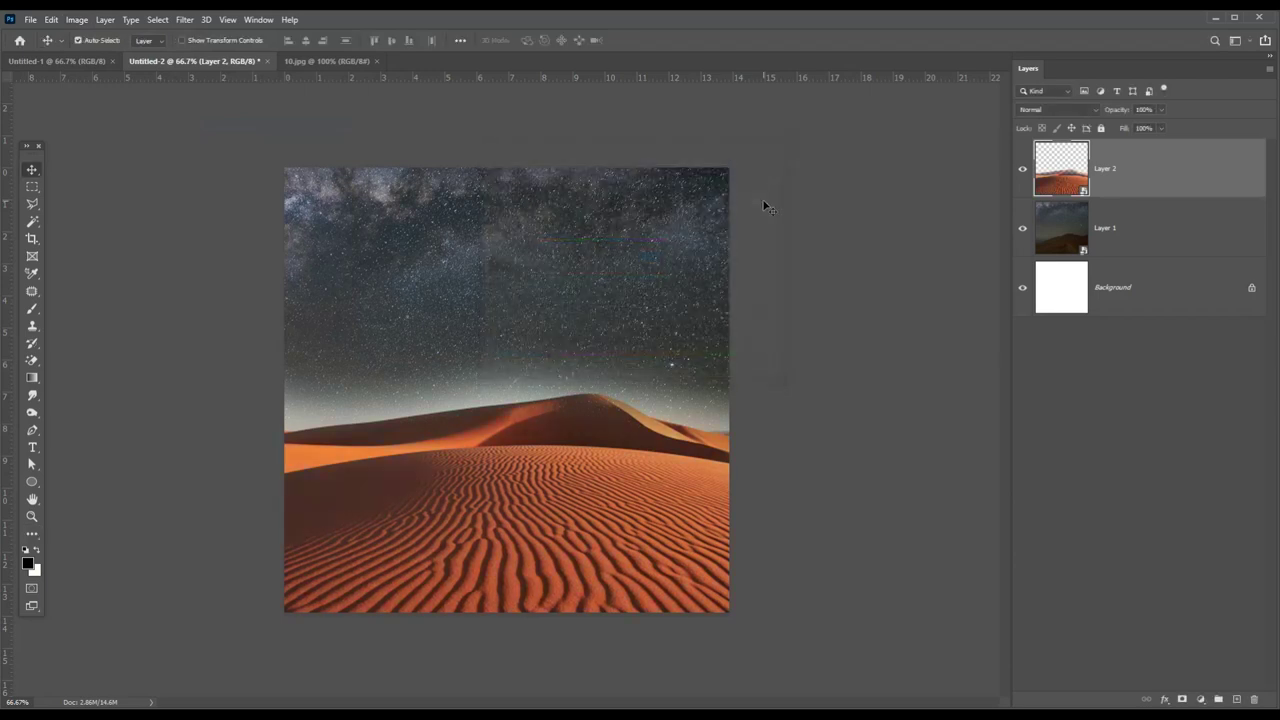
left_click(1201, 699)
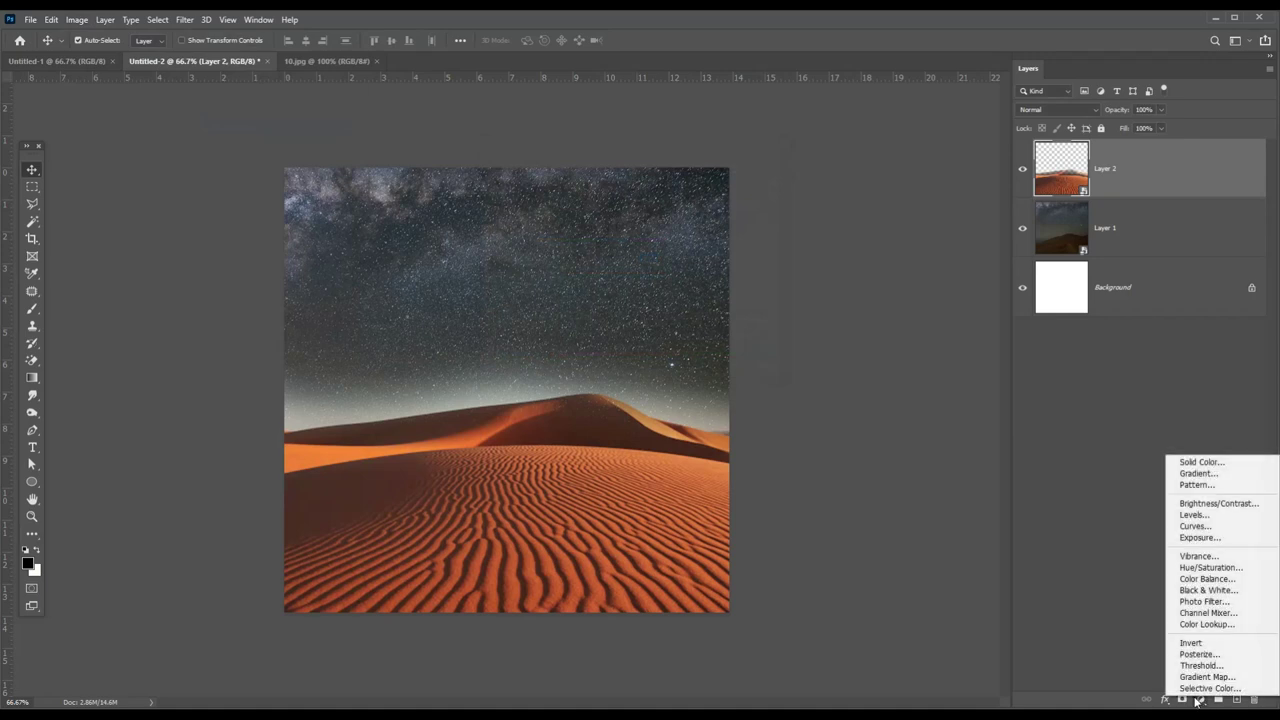
Add a Hue/Saturation adjustment layer at Saturation -100 and a Levels adjustment layer
left_click(1222, 568)
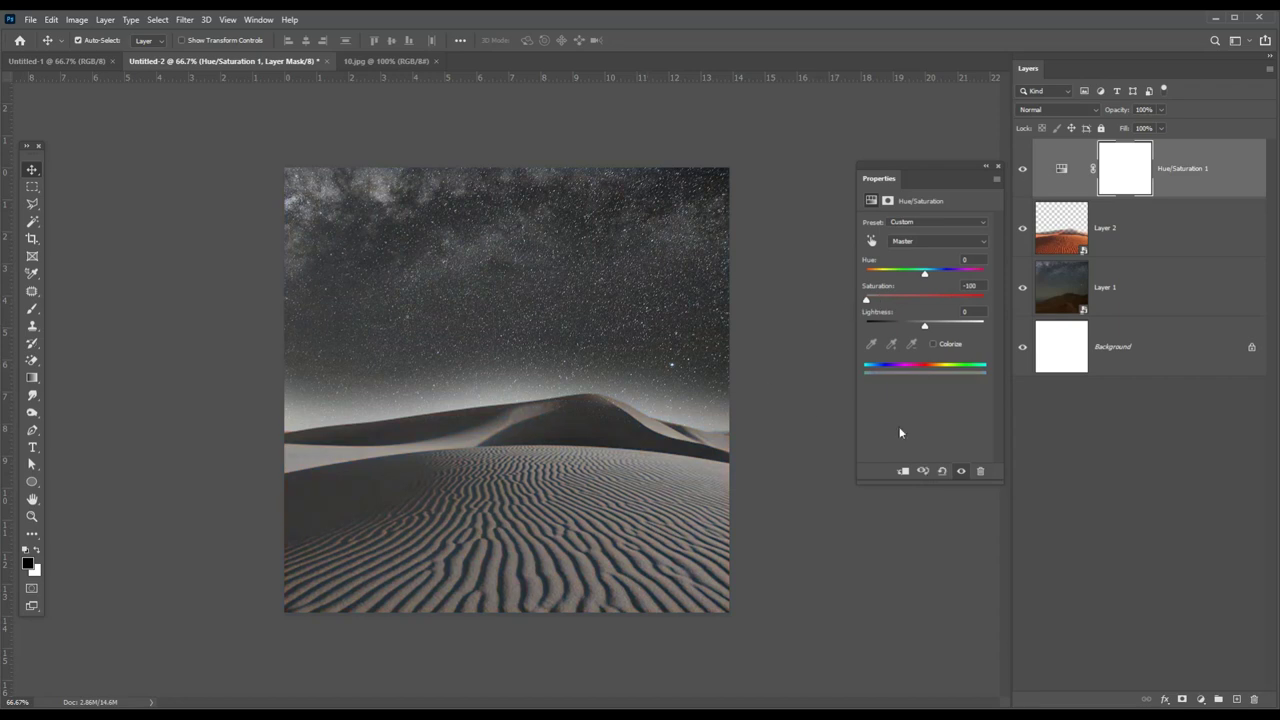
left_click(1201, 699)
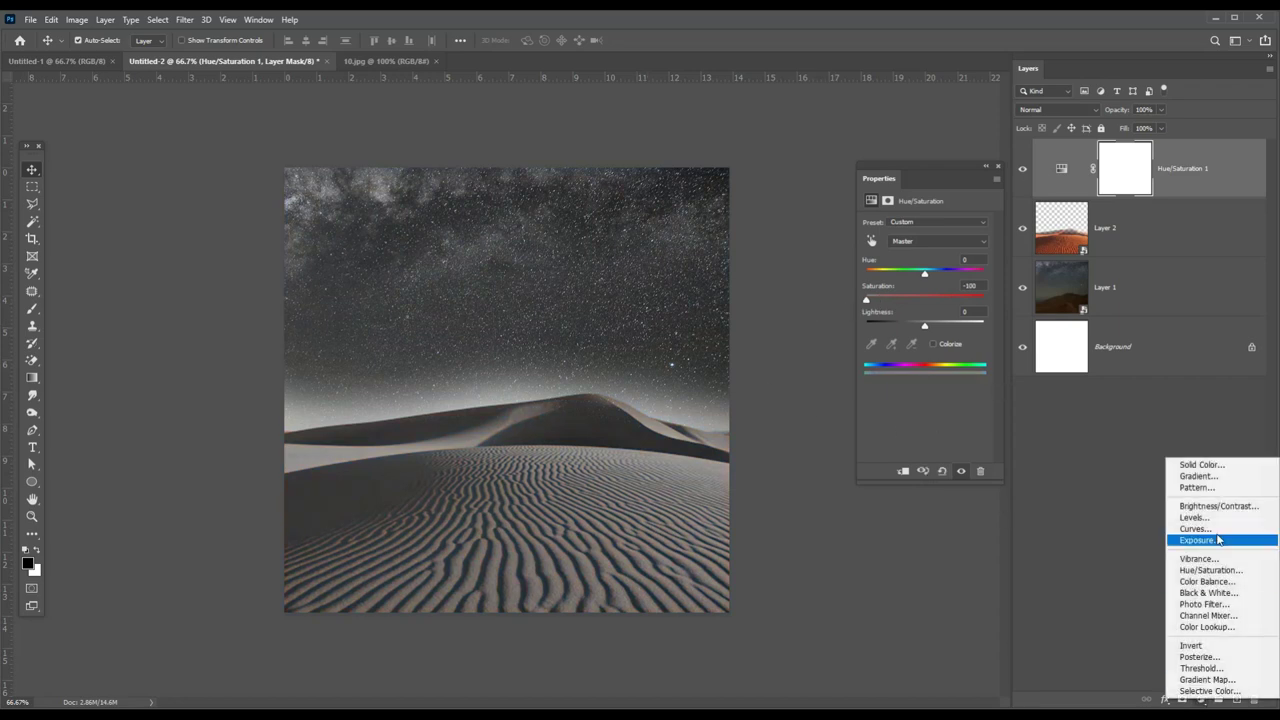
left_click(1222, 517)
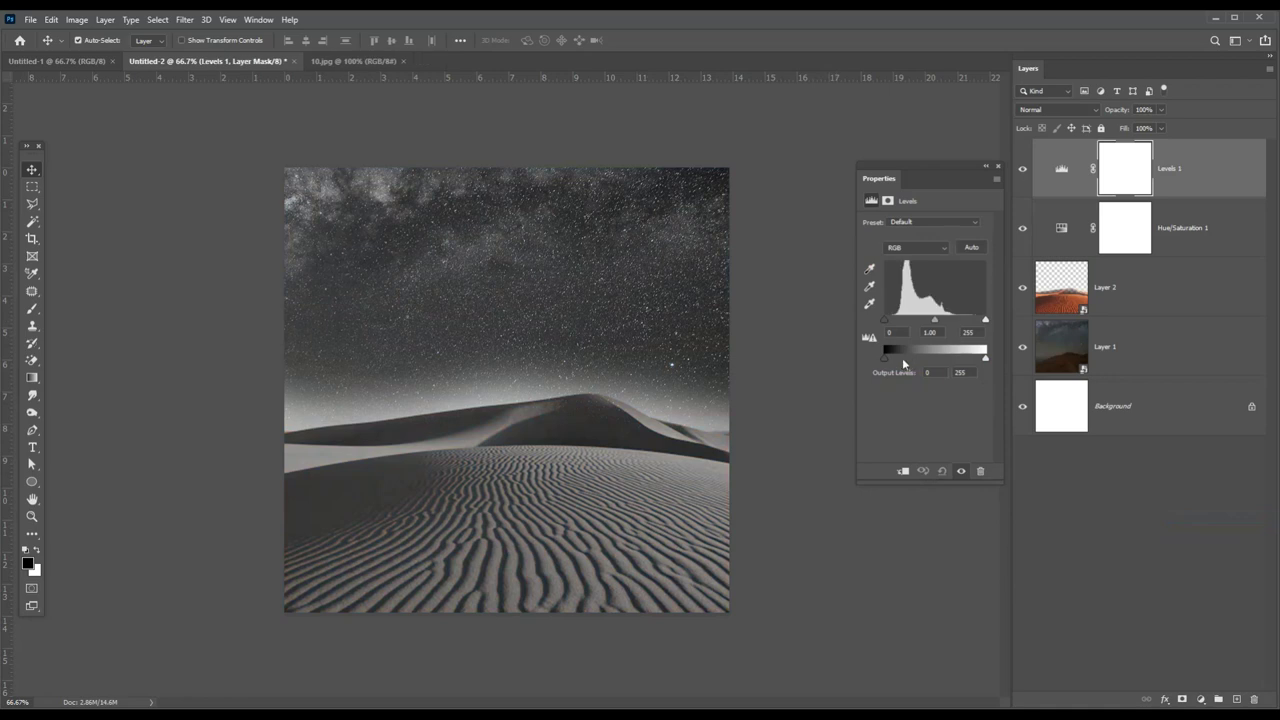
left_click_drag(886, 320, 902, 320)
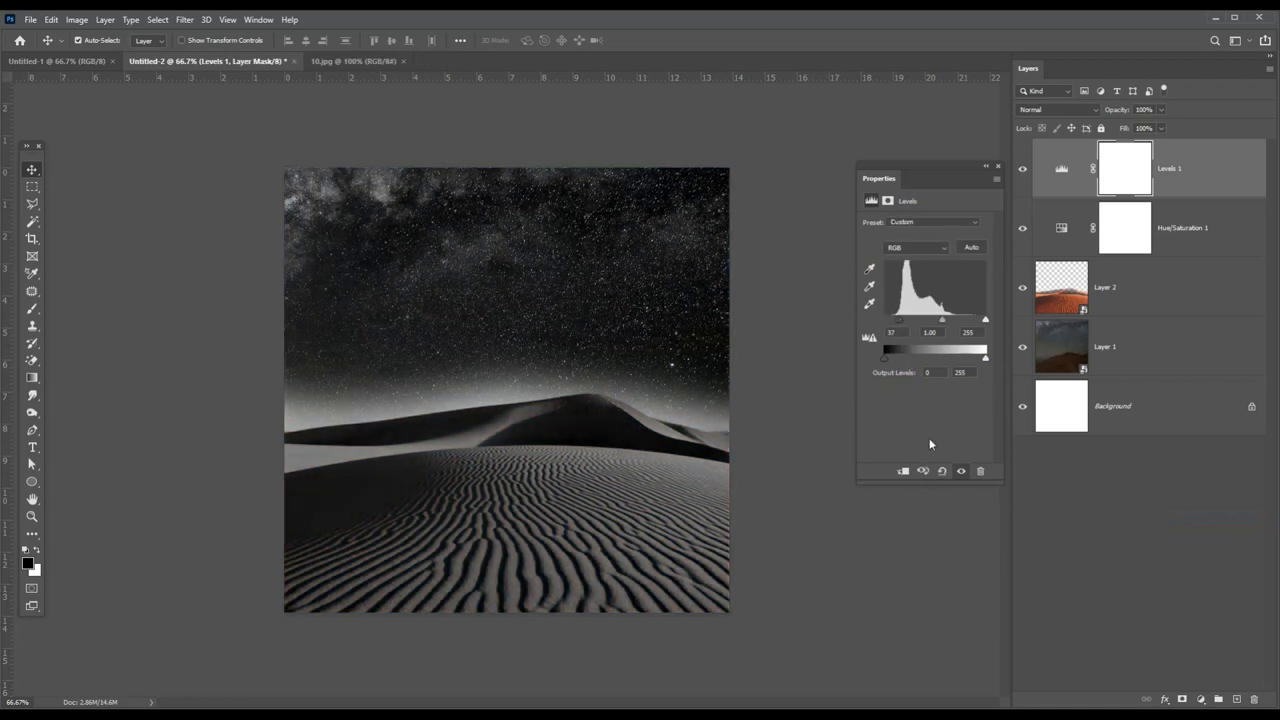
left_click(942, 473)
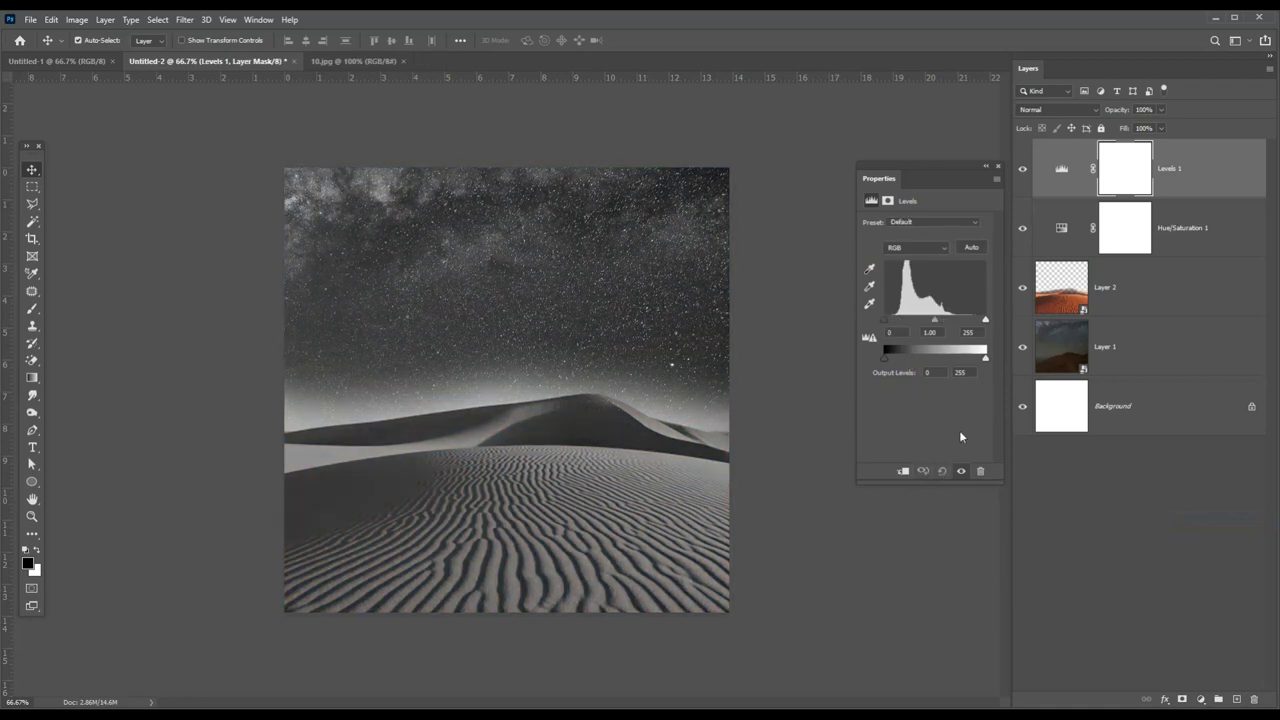
mouse_move(884, 322)
left_mouse_down()
mouse_move(920, 326)
mouse_move(891, 325)
left_mouse_up()
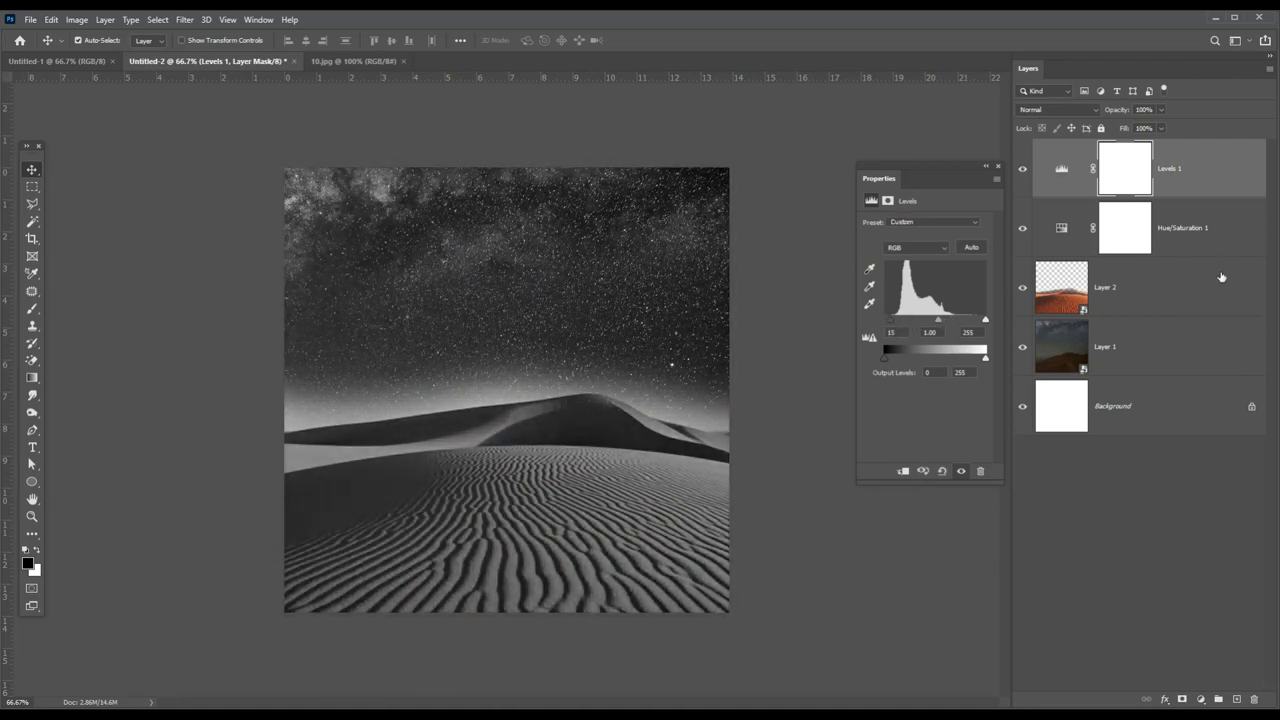
Clip both adjustments to Layer 2 and set Levels input to 47 and 238
left_click(901, 473)
left_click(1172, 222)
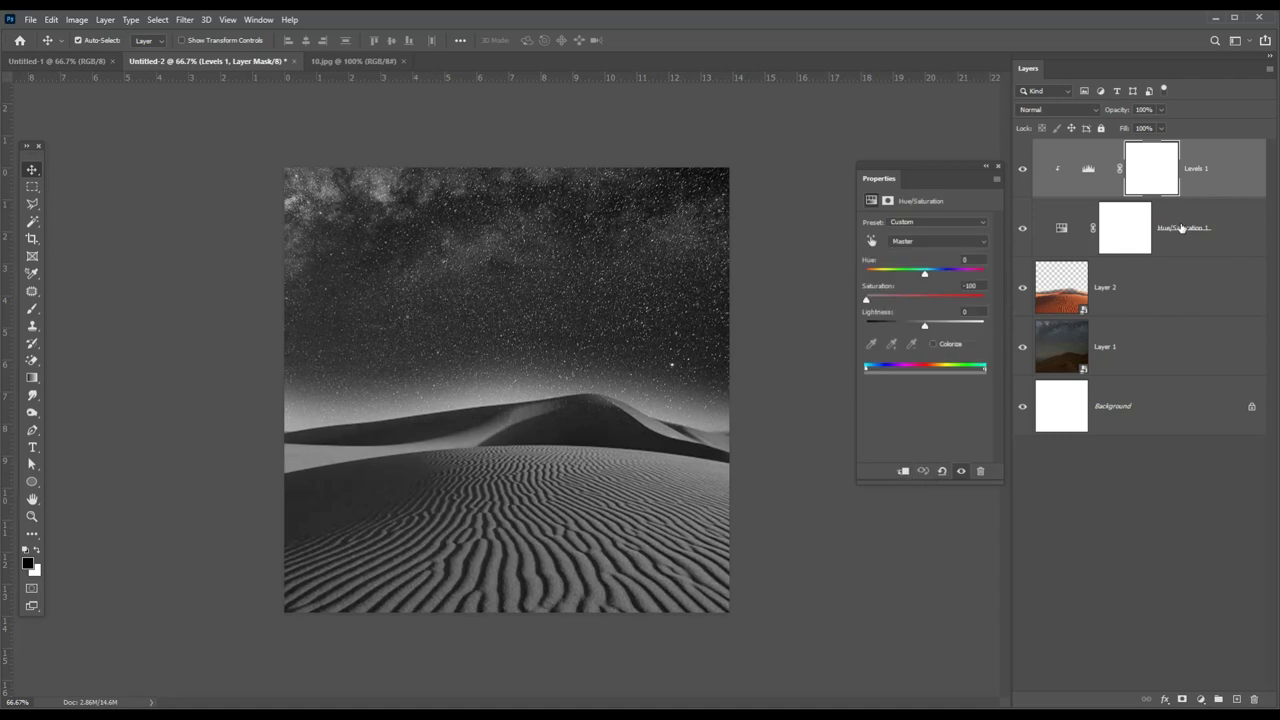
left_click(904, 474)
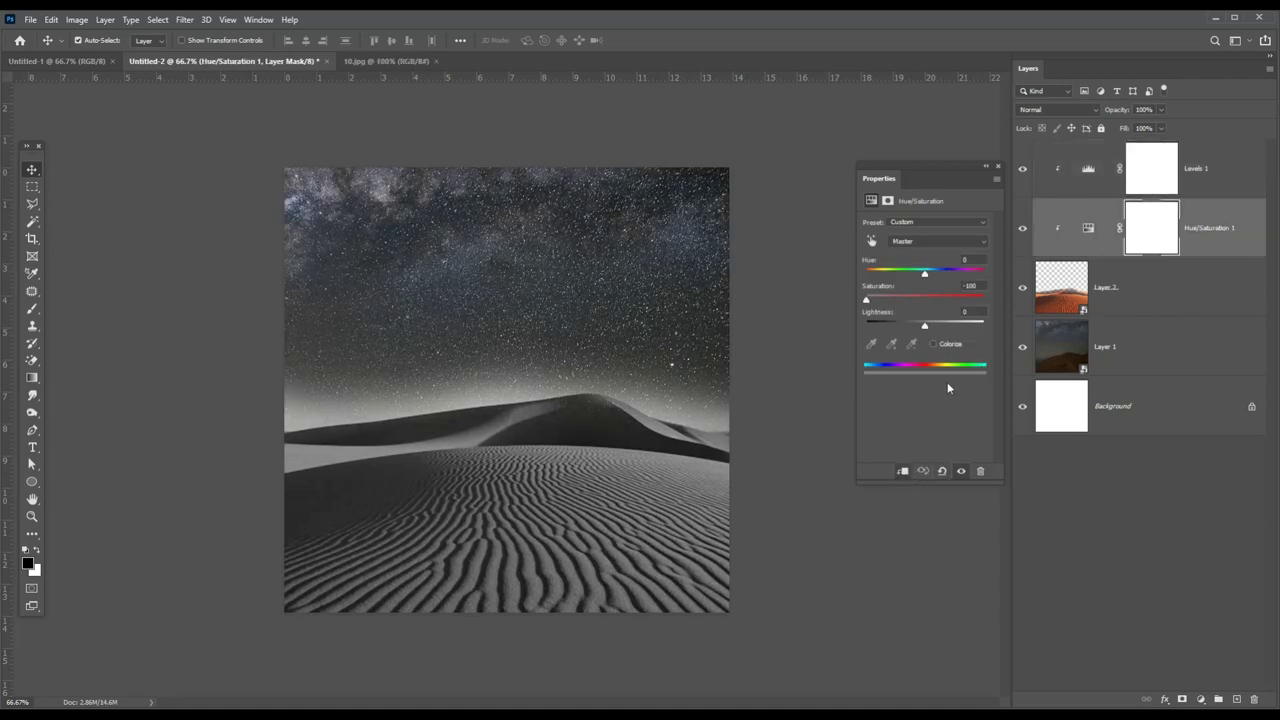
left_click(1235, 152)
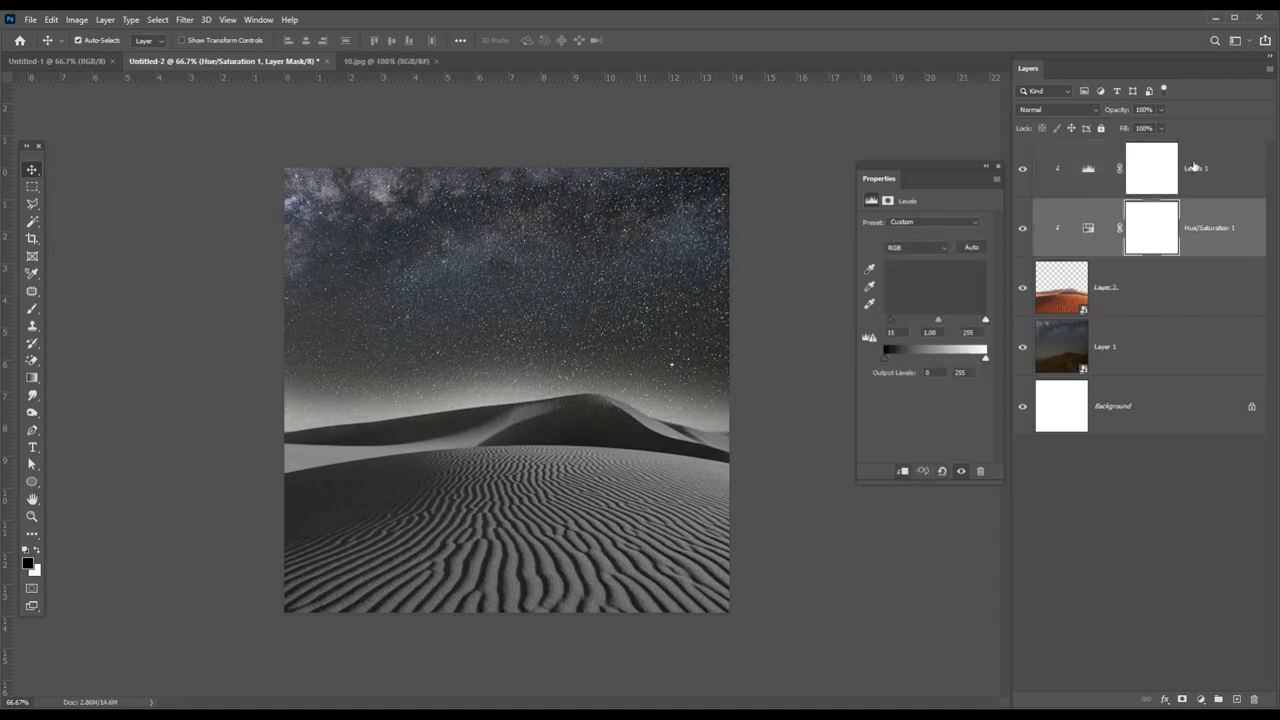
left_click_drag(895, 324, 904, 324)
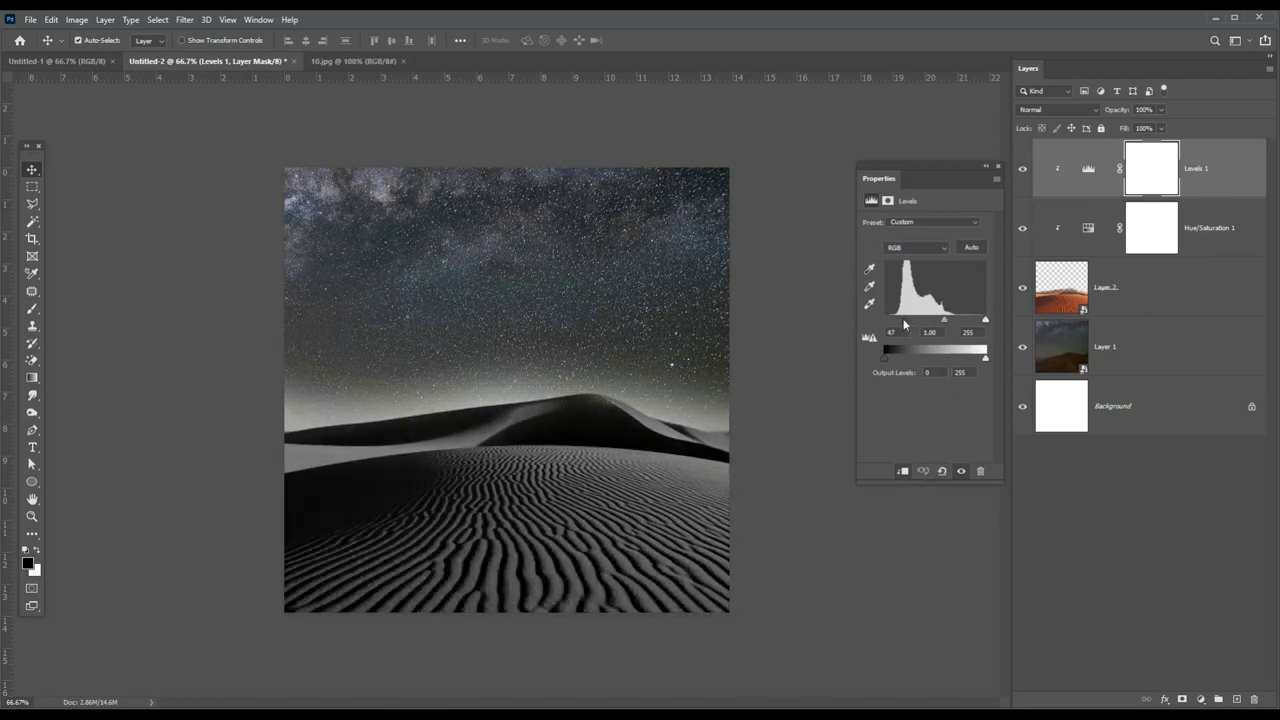
left_click_drag(985, 320, 977, 321)
On new Layer 3, paint a soft white glow over the central dunes at 45% fill
left_click(1208, 177)
left_click(1237, 700)
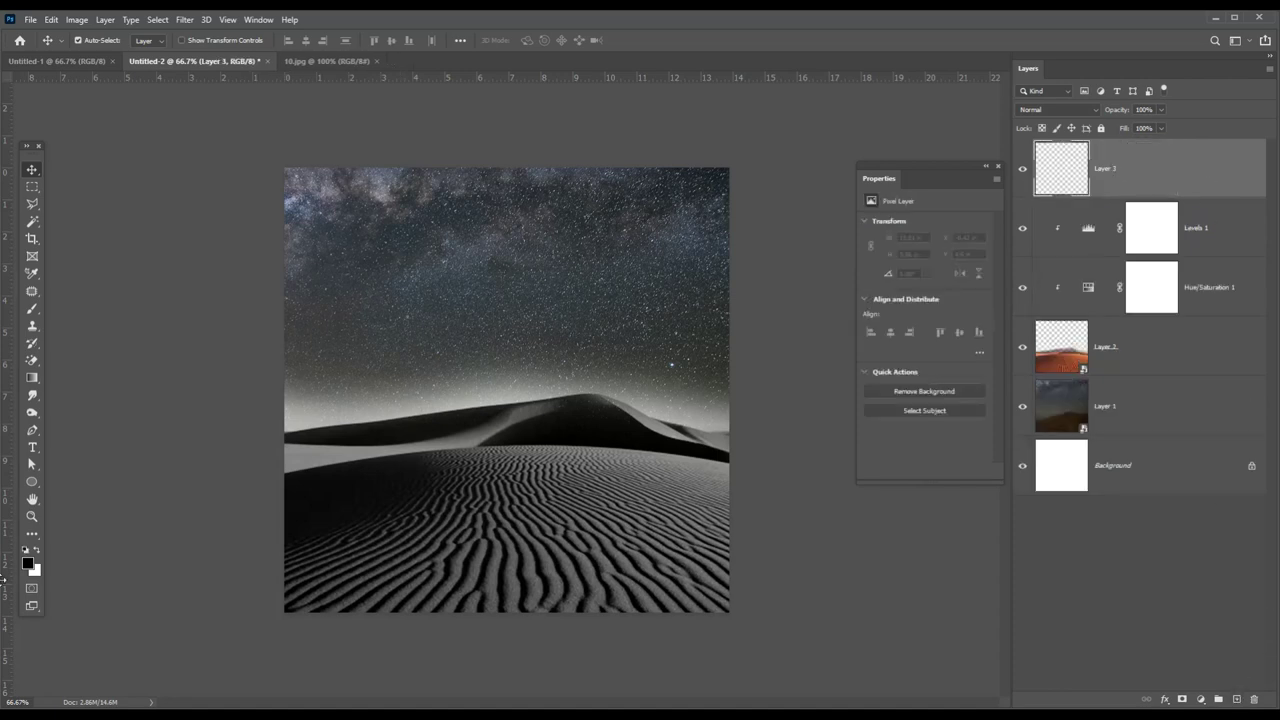
left_click(41, 549)
left_click(32, 309)
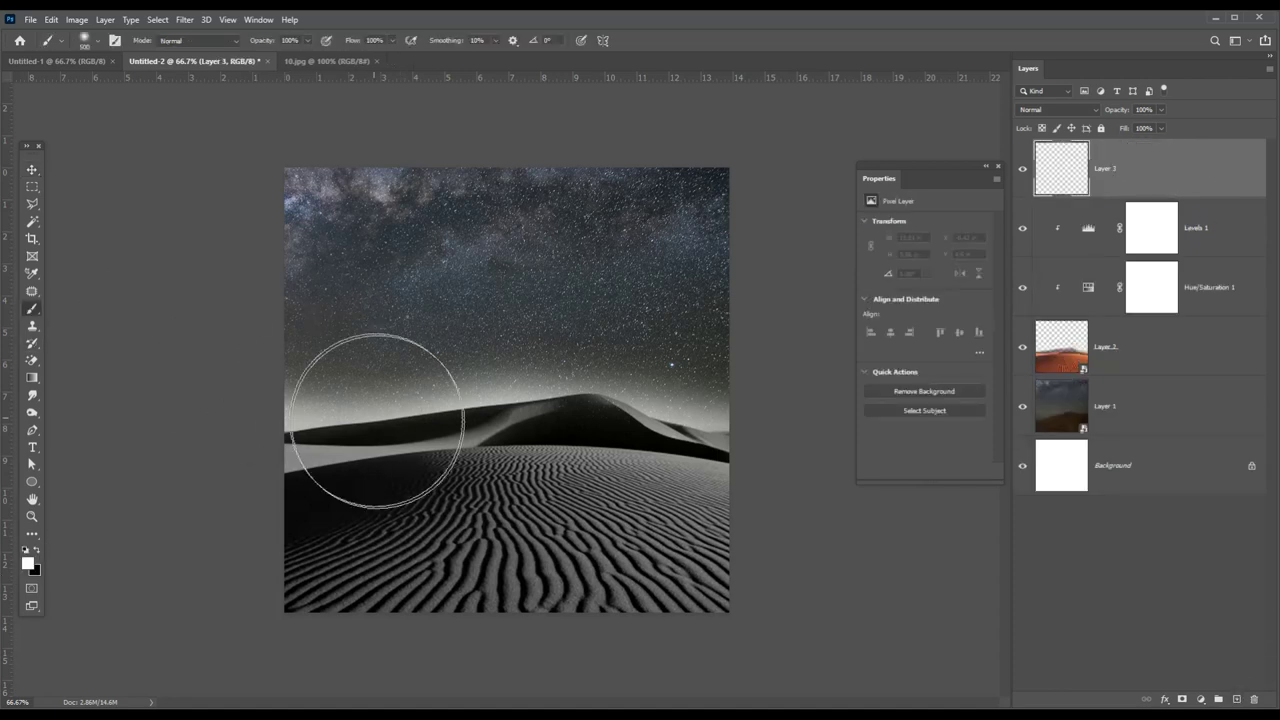
left_click_drag(527, 455, 527, 525)
left_click_drag(527, 580, 527, 630)
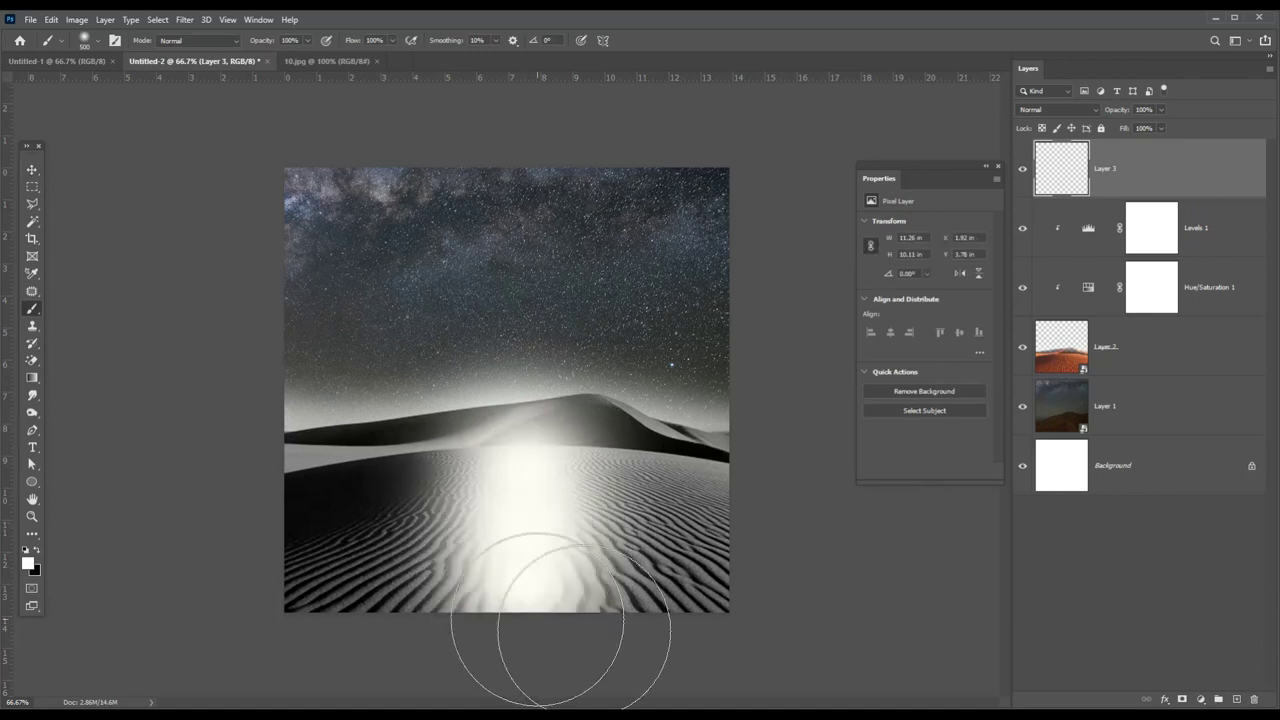
mouse_move(1142, 149)
left_mouse_down()
mouse_move(1116, 148)
mouse_move(1128, 144)
left_mouse_up()
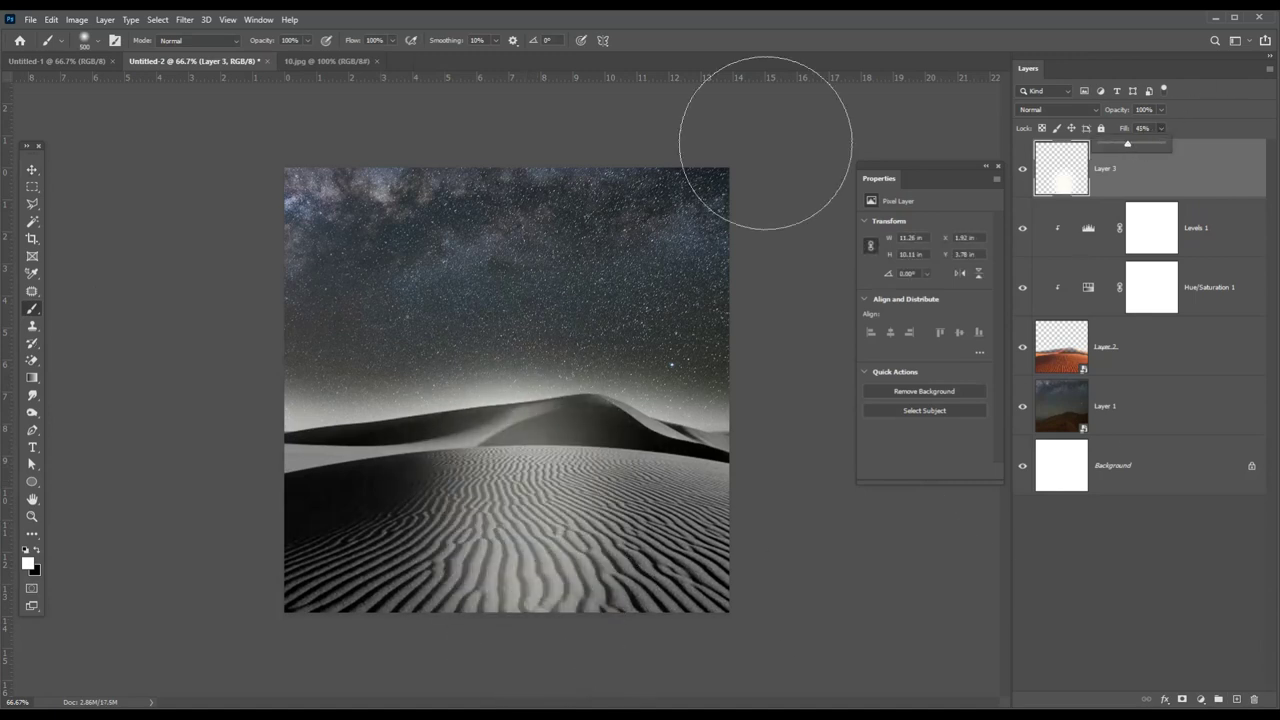
left_click(33, 169)
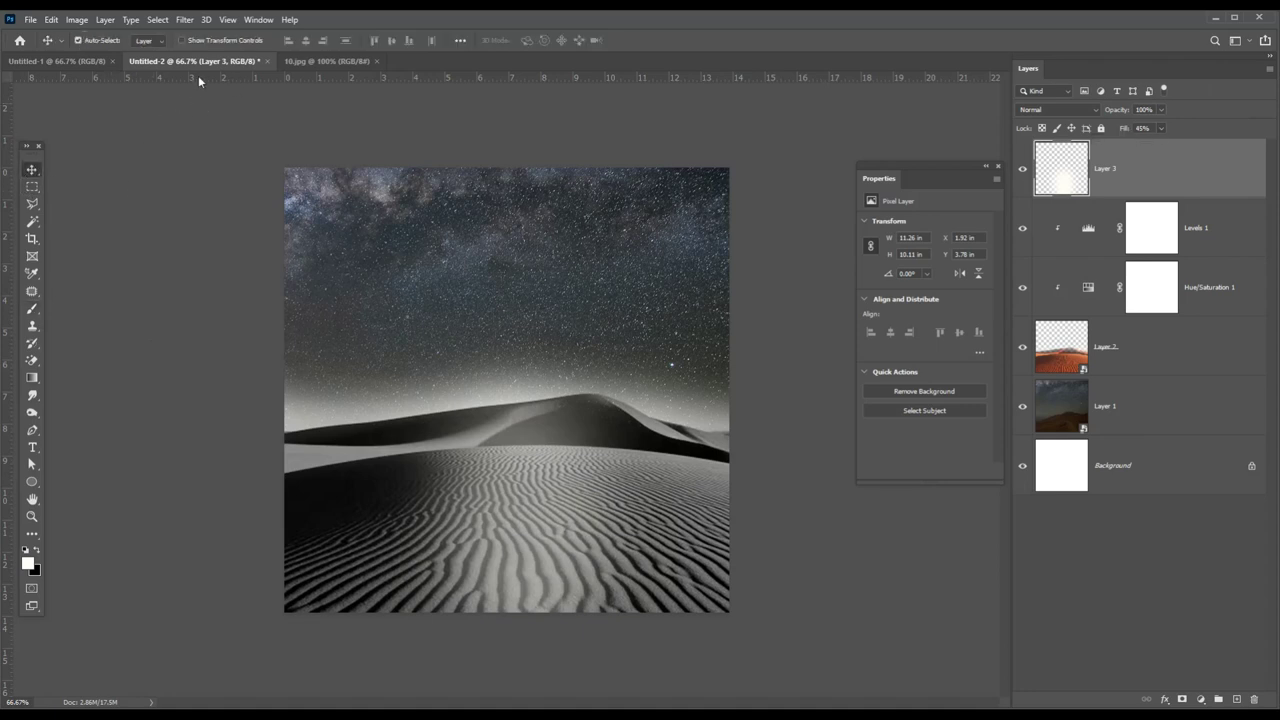
Bring the crescent moon from 11.png into Untitled-2 as Layer 4; close 11.png and 10.jpg
left_click(31, 19)
left_click(52, 50)
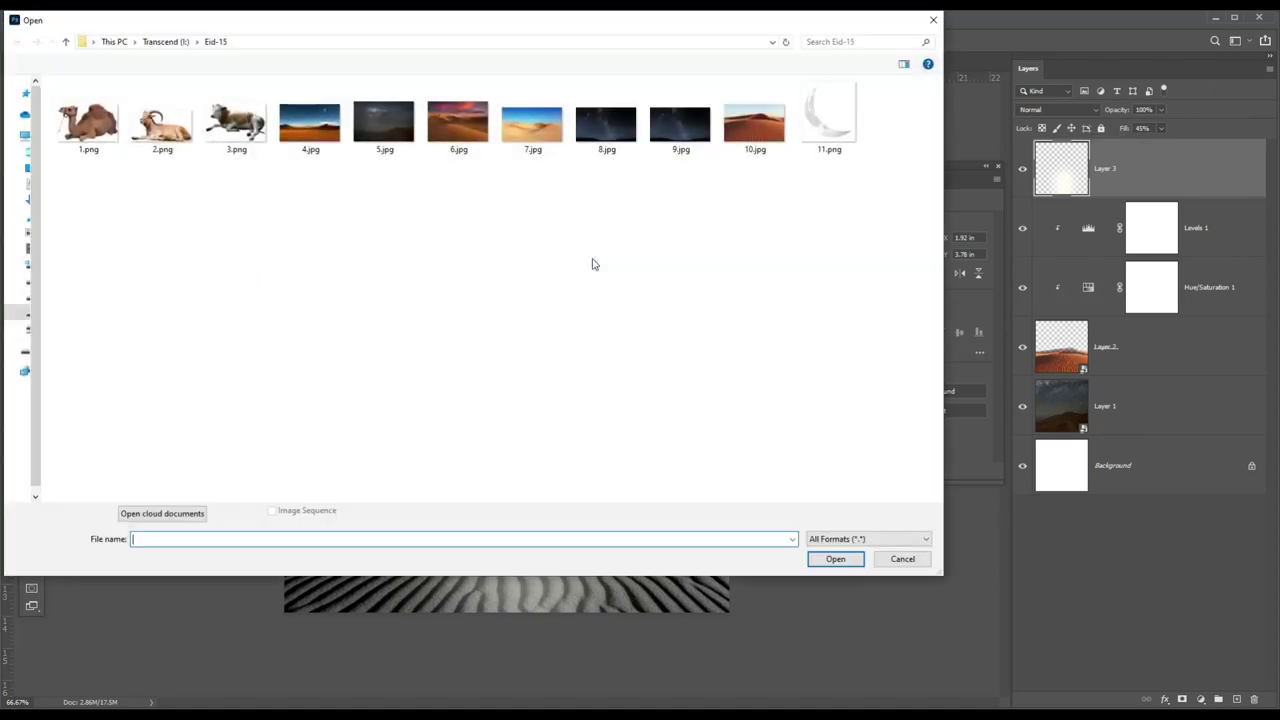
double_click(846, 106)
mouse_move(494, 414)
left_mouse_down()
mouse_move(336, 218)
mouse_move(474, 341)
mouse_move(444, 375)
left_mouse_up()
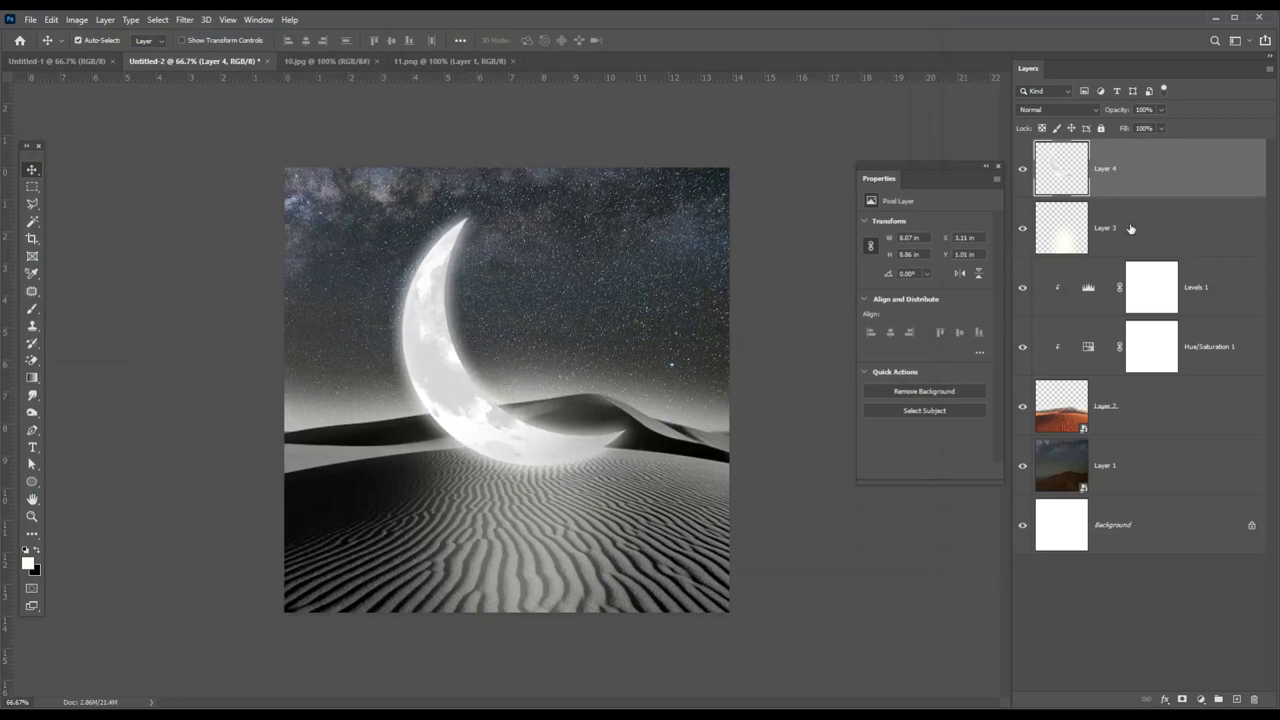
left_click(511, 61)
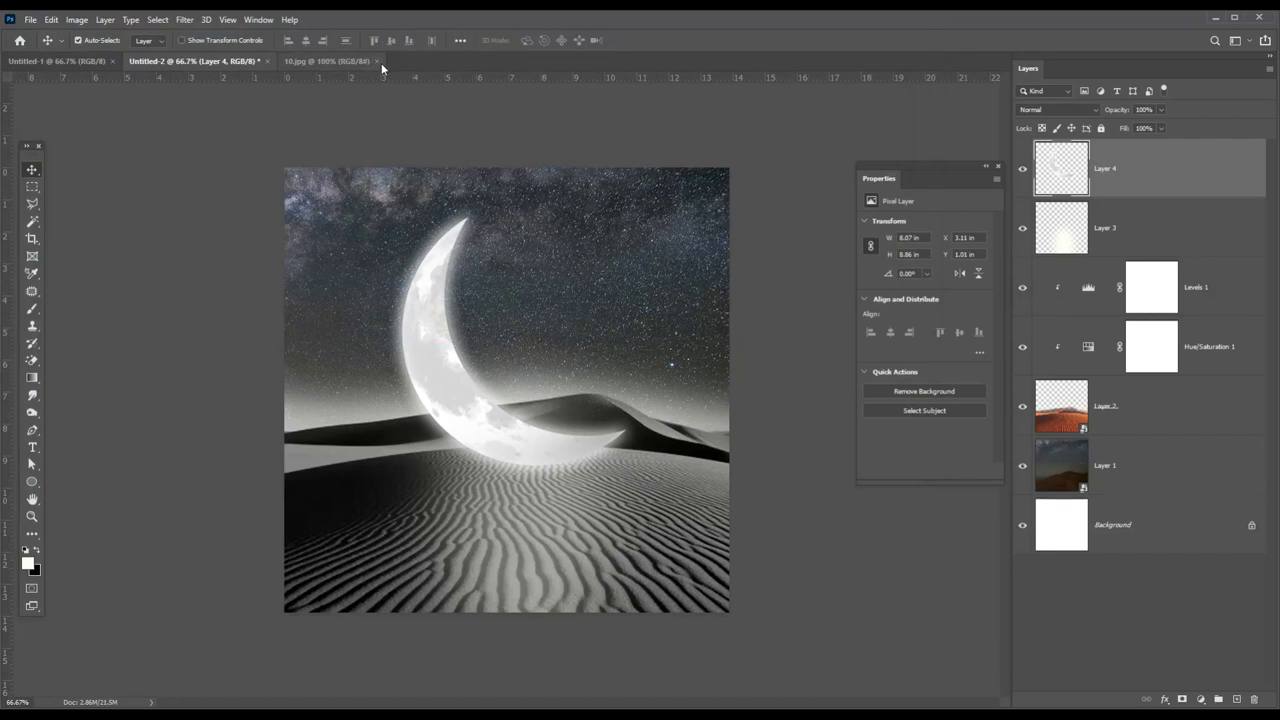
left_click(378, 62)
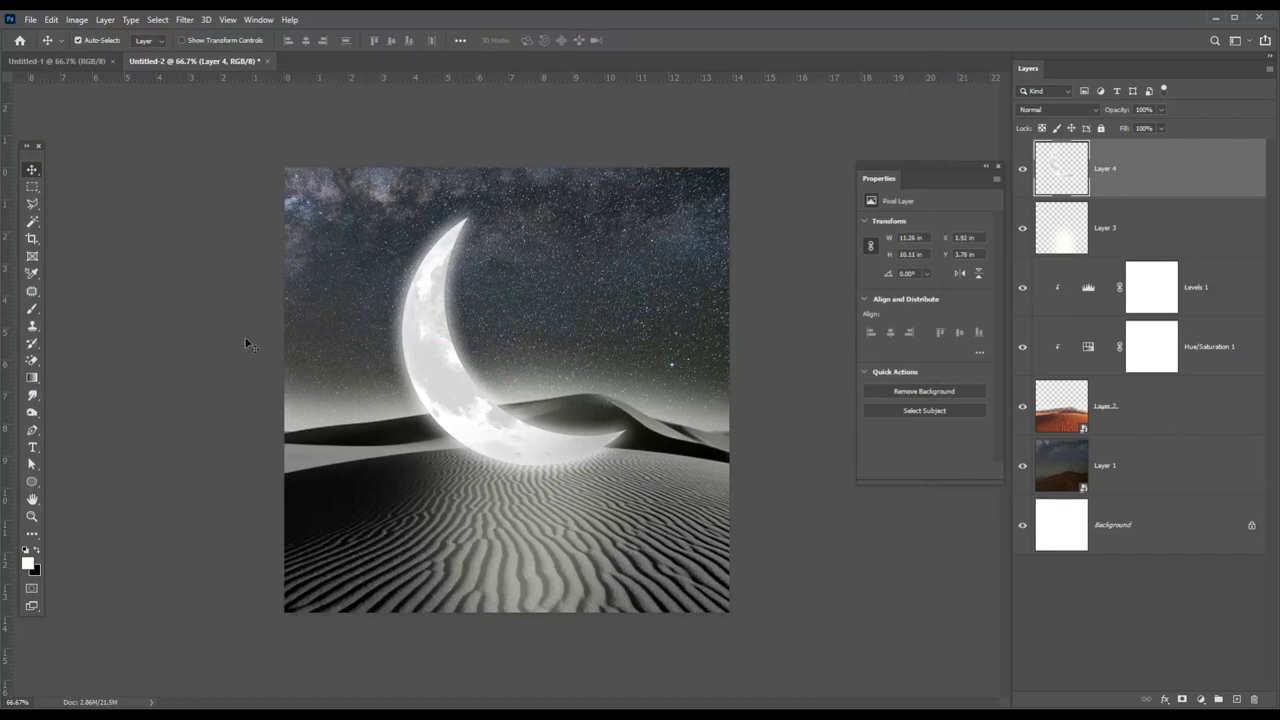
Paint a soft white glow just below the moon on new Layer 5, with 62% fill
key("alt+bracketleft")
key("b")
left_click(1162, 174)
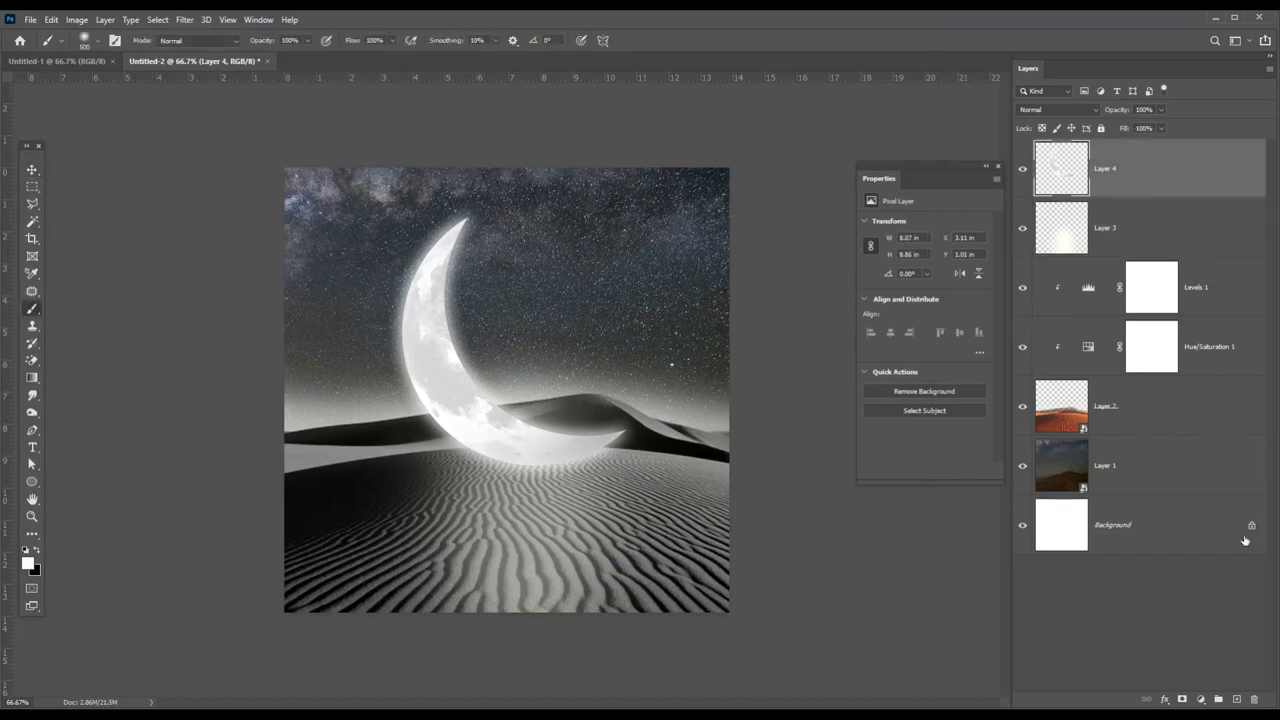
left_click(1237, 698)
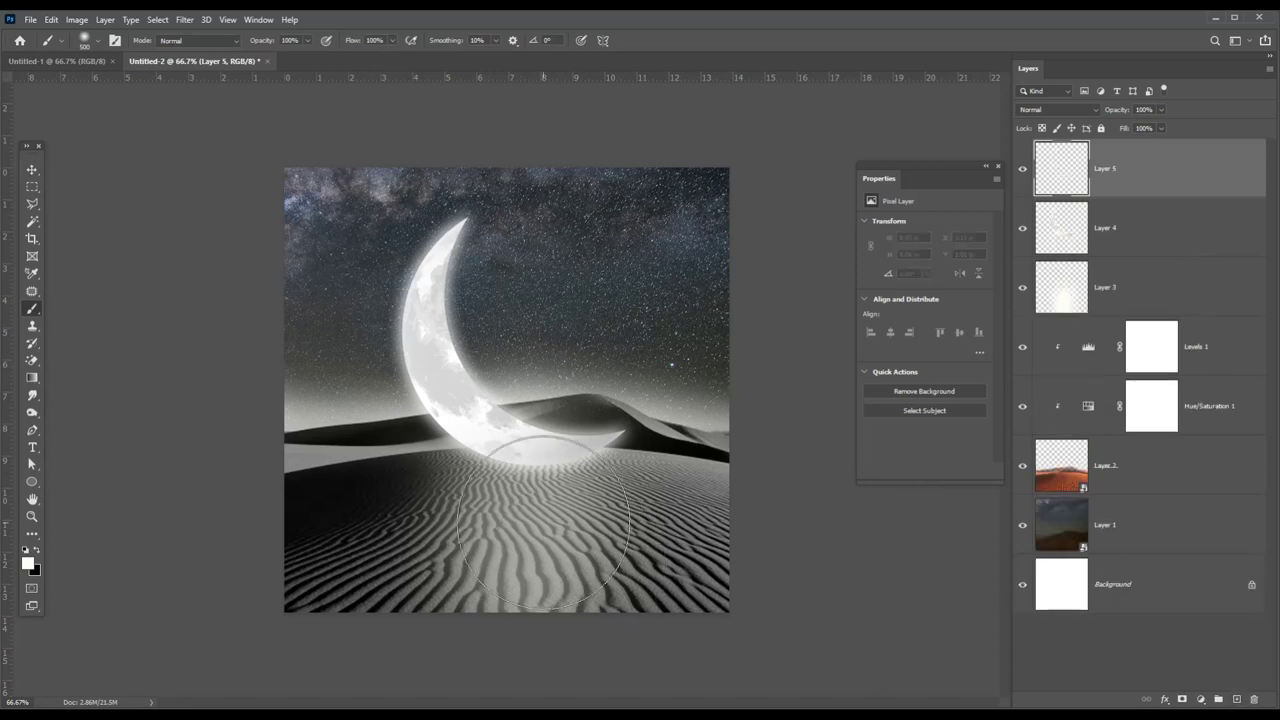
left_click(537, 505)
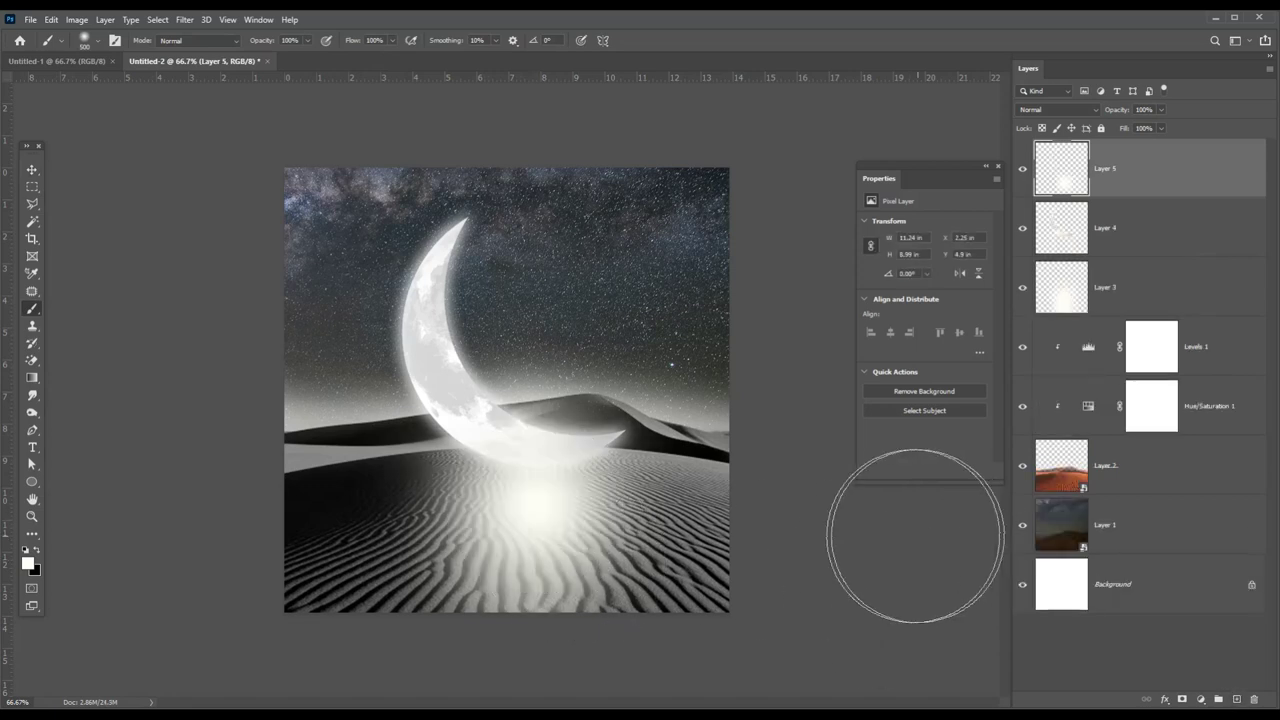
key("ctrl+z")
left_click(543, 451)
left_click(1161, 128)
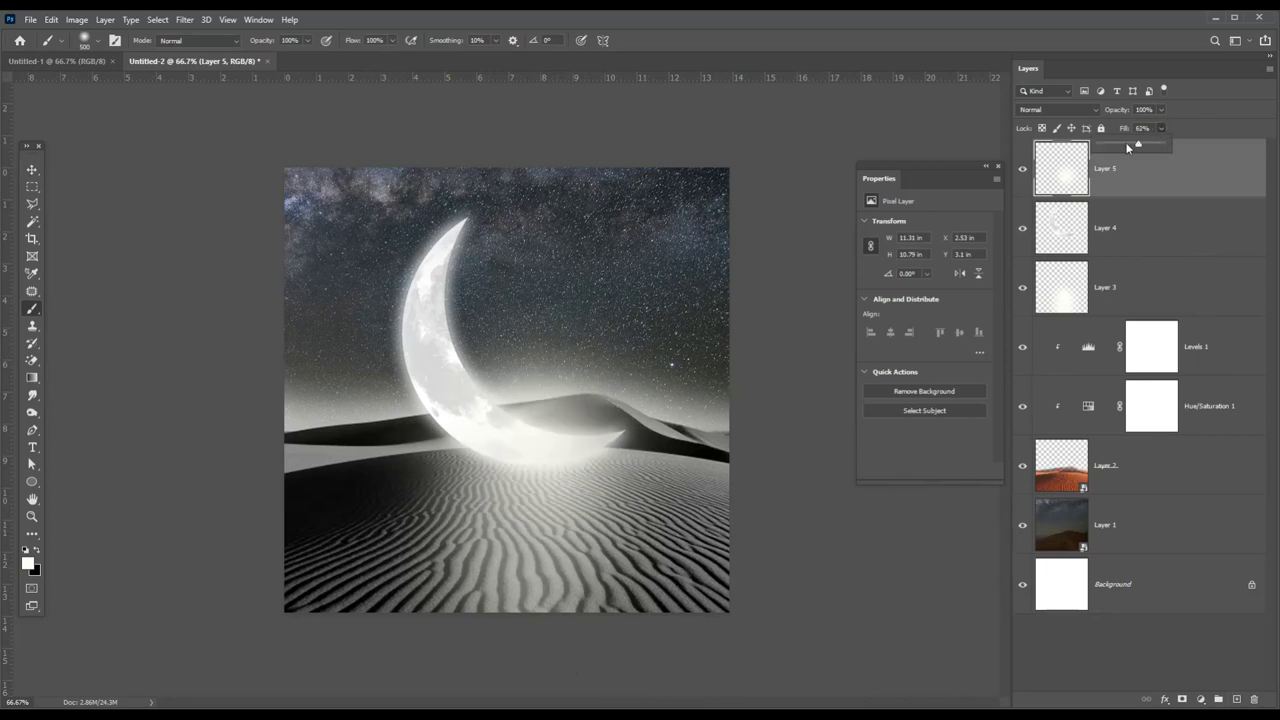
left_click(40, 186)
left_click(30, 169)
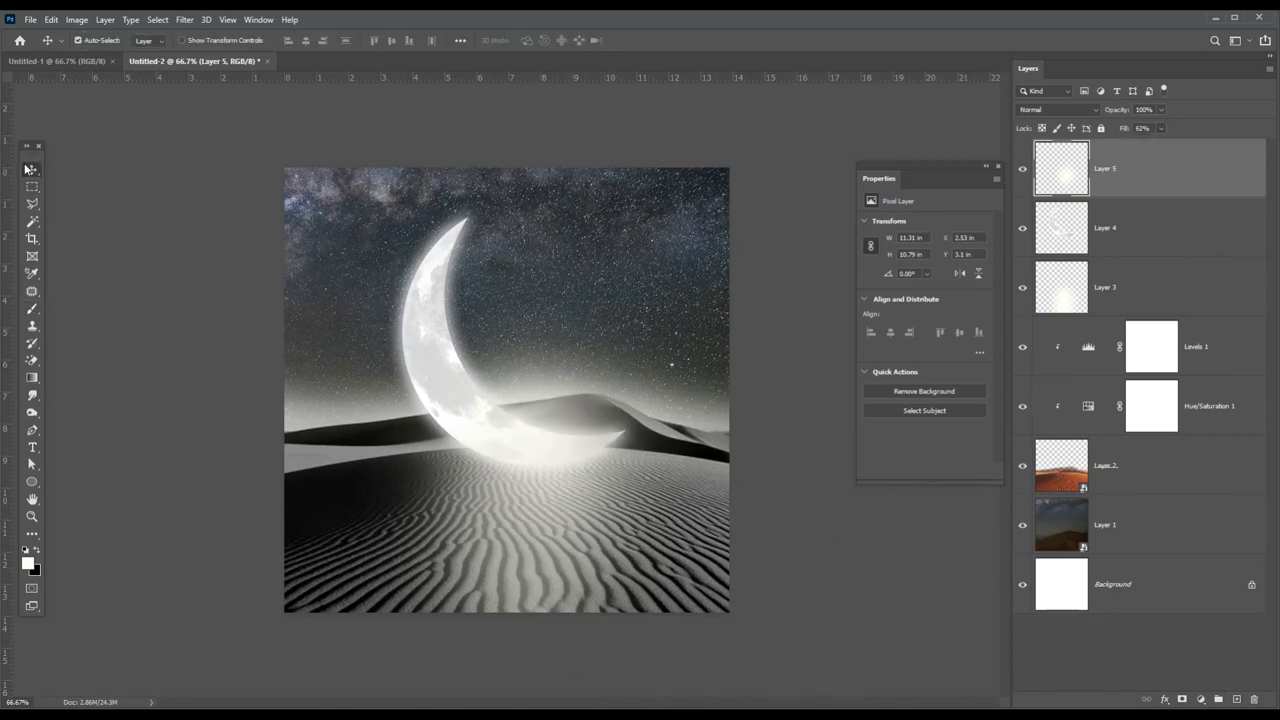
Open 2.png and drag the goat into the desert composite
left_click(30, 19)
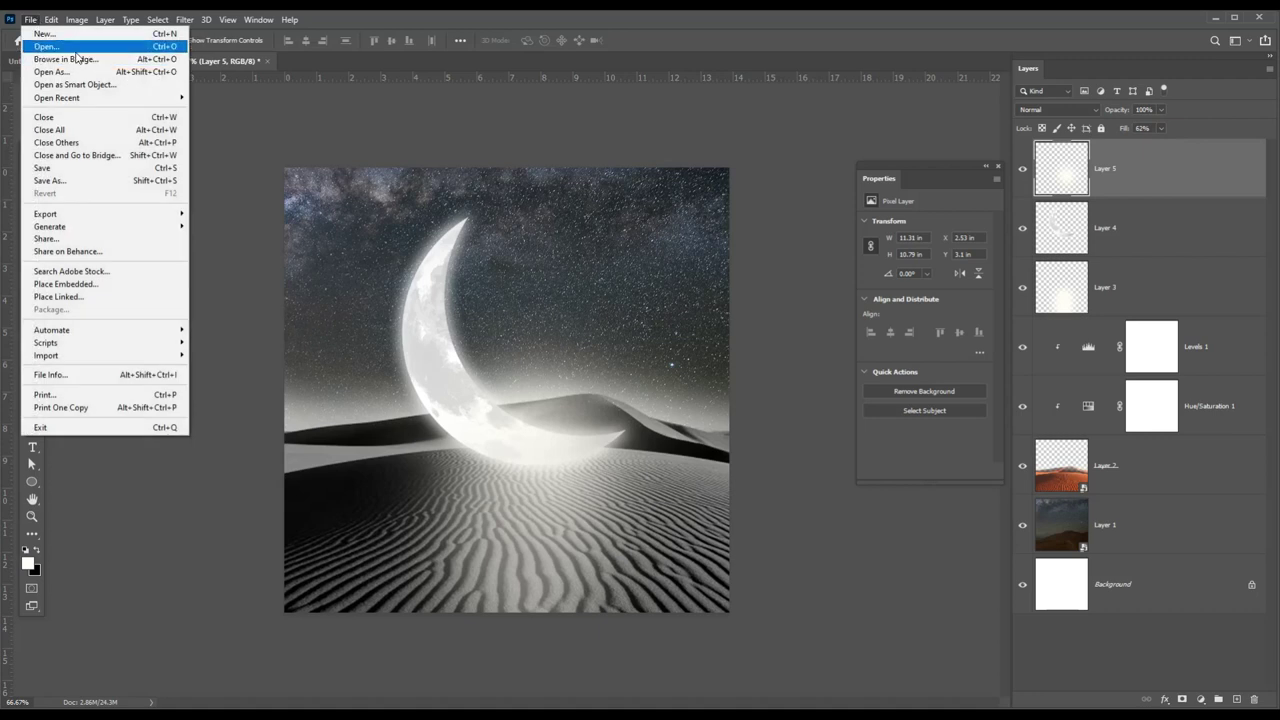
left_click(45, 44)
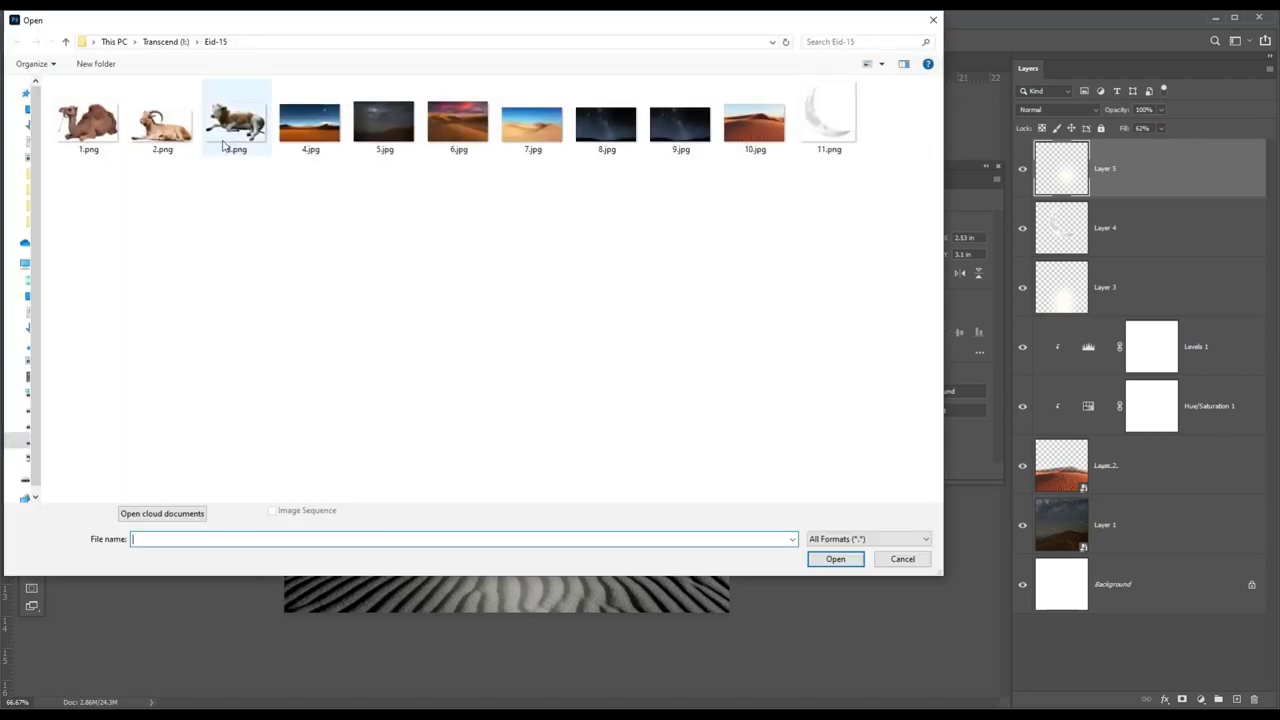
double_click(160, 125)
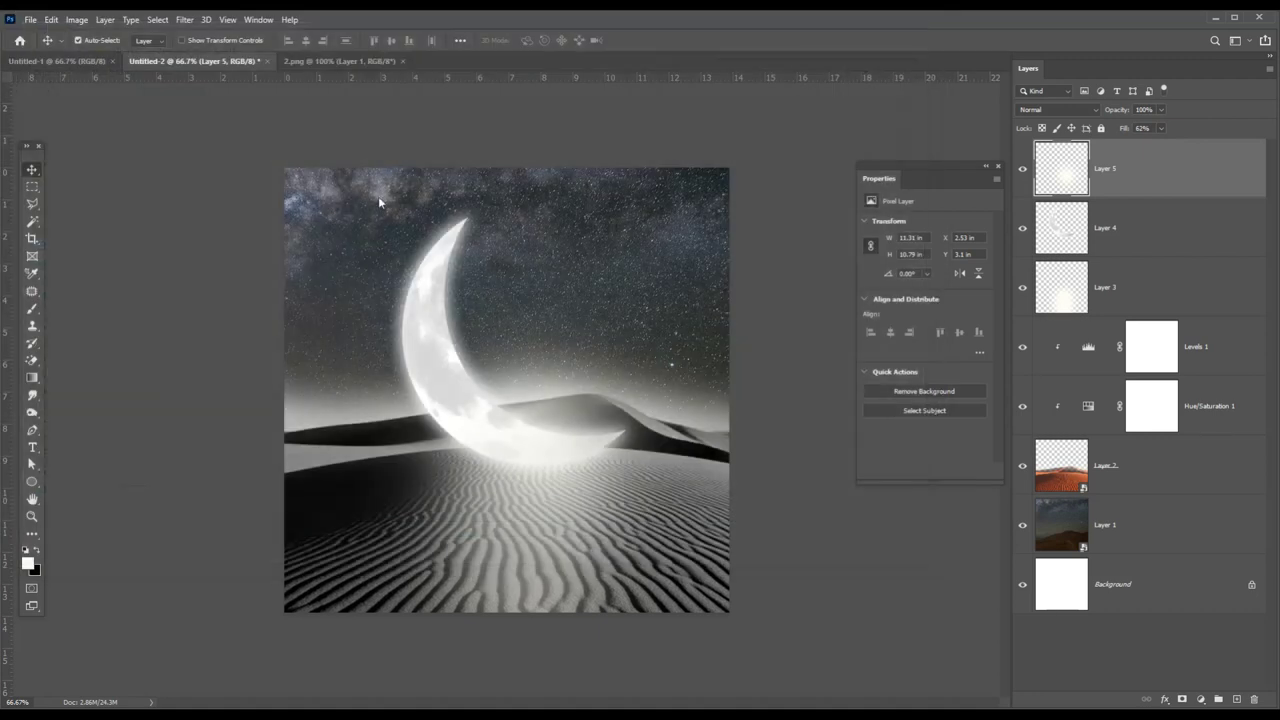
left_click_drag(380, 318, 733, 458)
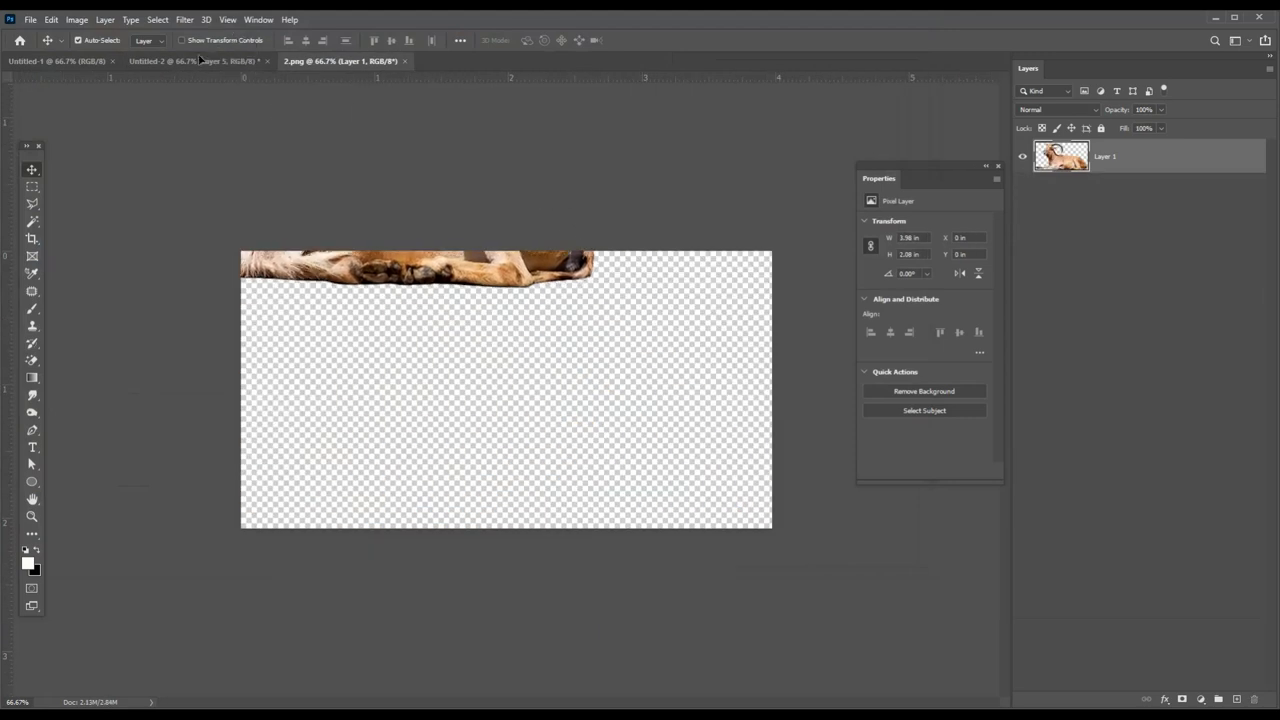
Make the goat a smart object at about 28%, set it beneath the moon, add Layer 7
right_click(1206, 148)
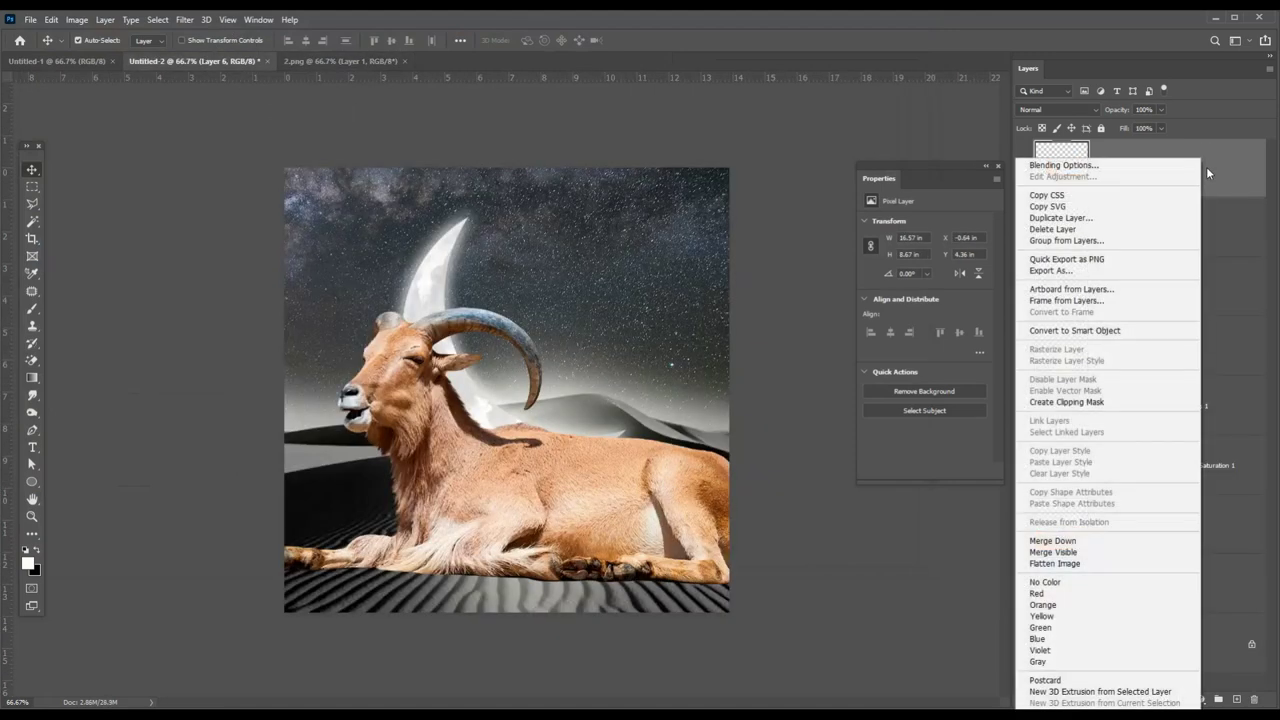
left_click(1082, 329)
mouse_move(794, 310)
left_mouse_down()
mouse_move(403, 440)
mouse_move(687, 457)
mouse_move(612, 446)
left_mouse_up()
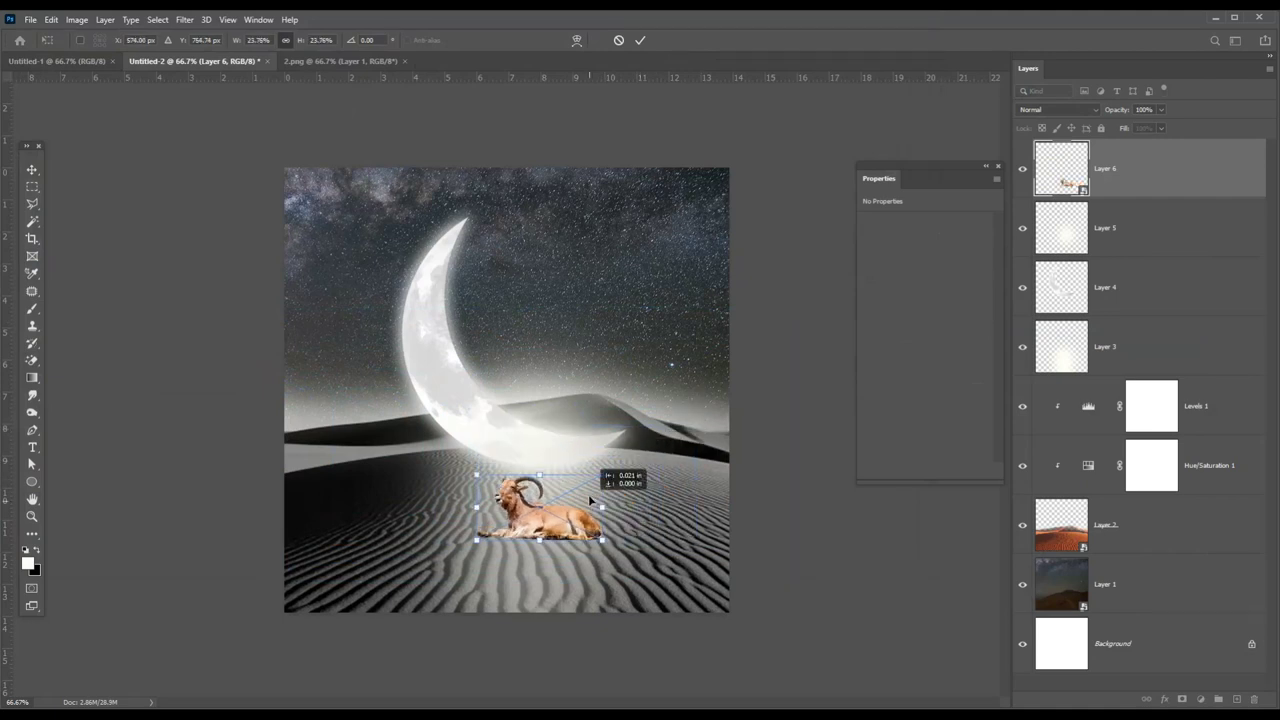
key("Return")
left_click_drag(553, 484, 546, 476)
left_click(36, 310)
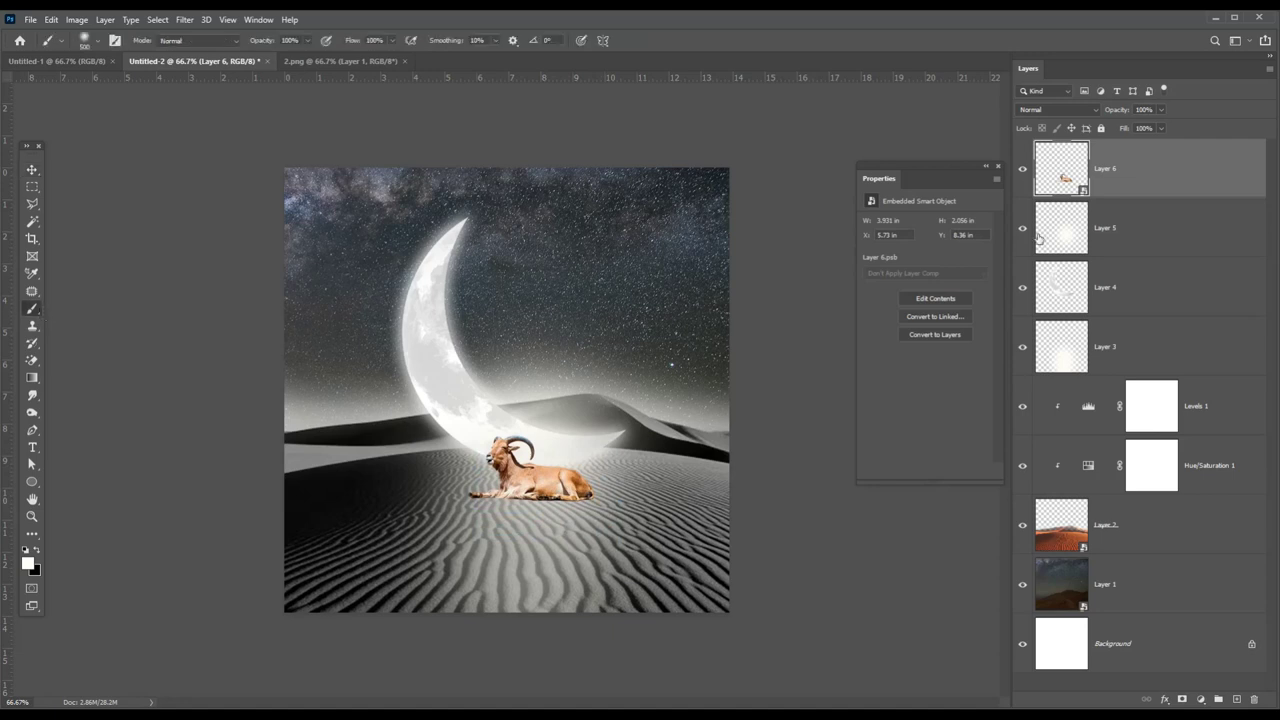
left_click(1238, 697)
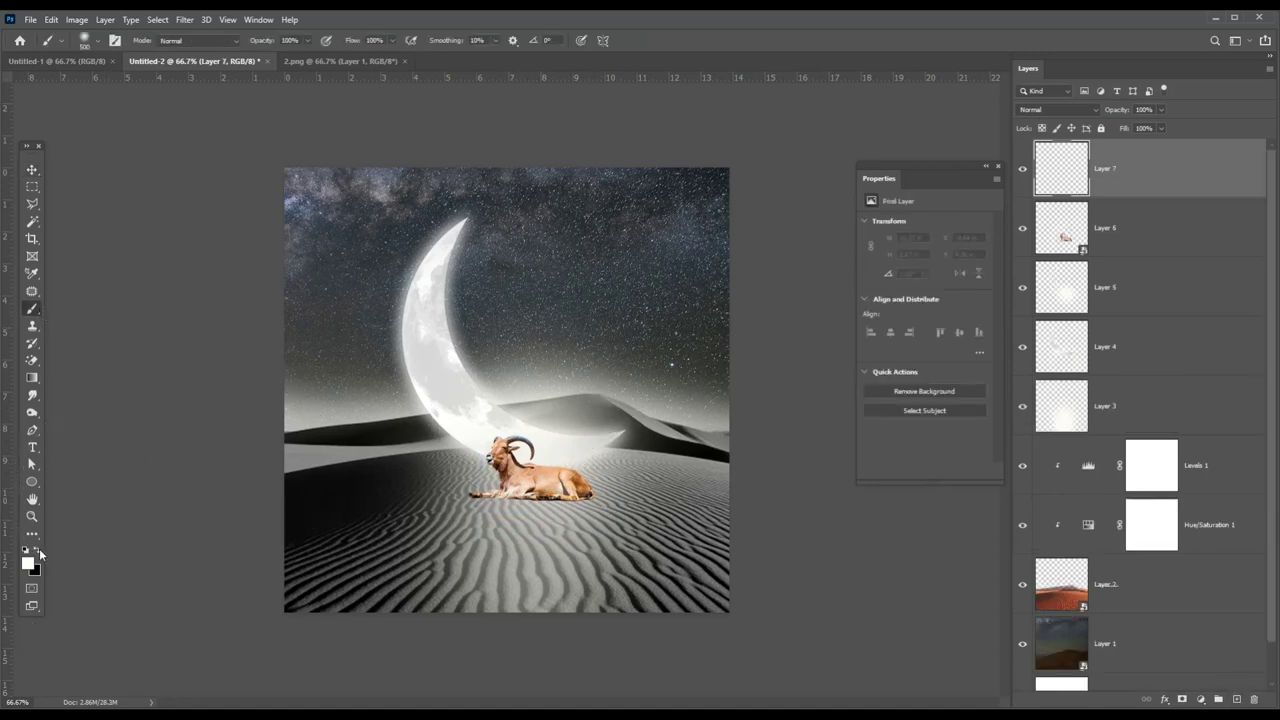
Paint a soft black blob on Layer 7 and squash it flat with Free Transform
left_click(520, 410)
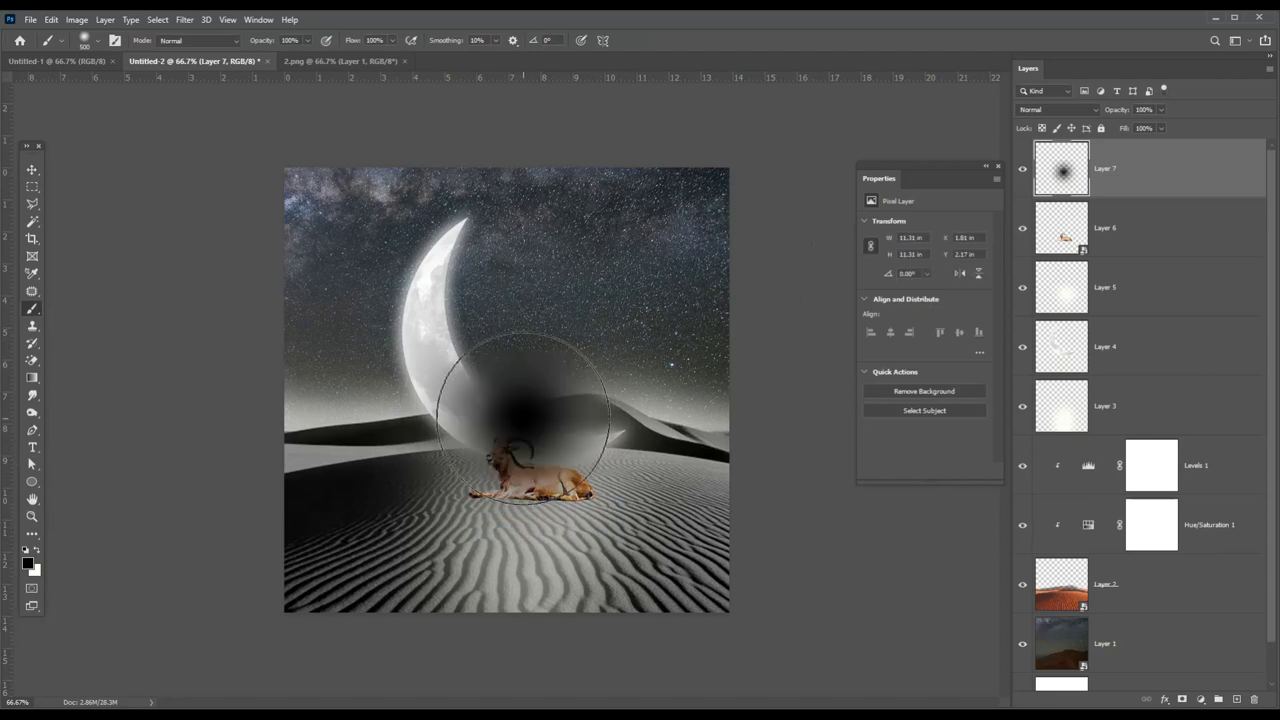
left_click(33, 170)
left_click(578, 290)
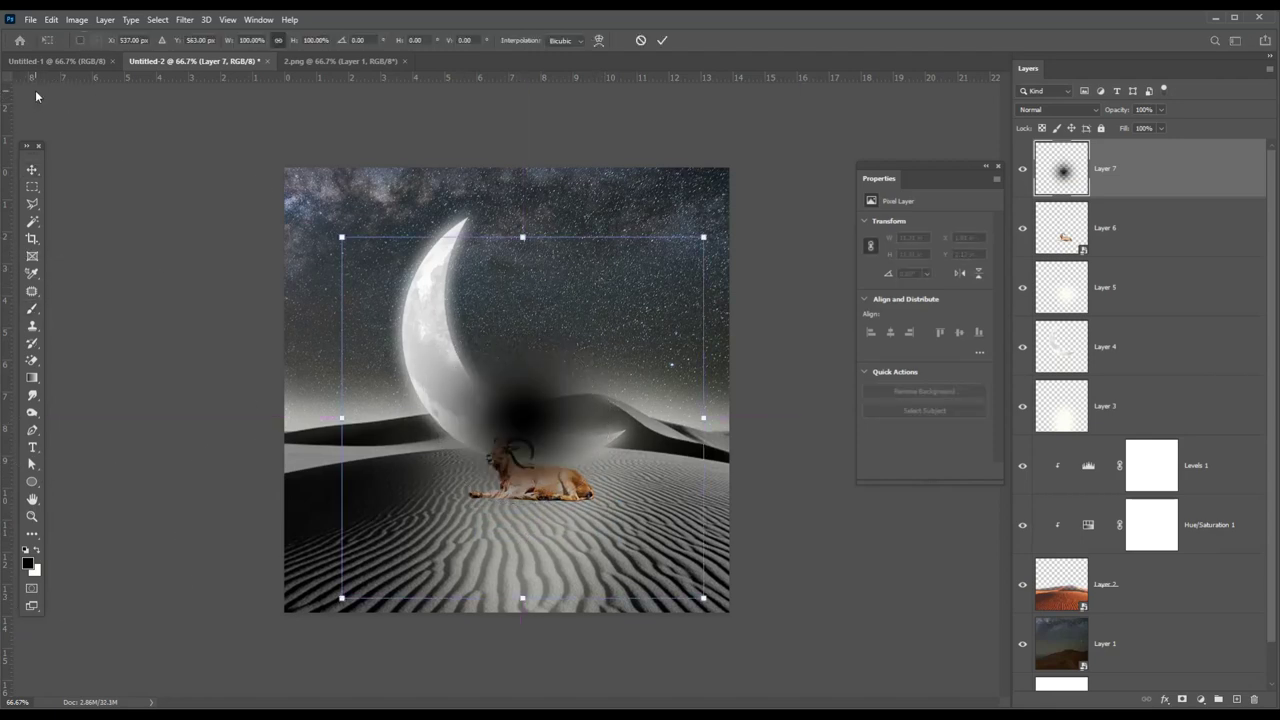
left_click(78, 21)
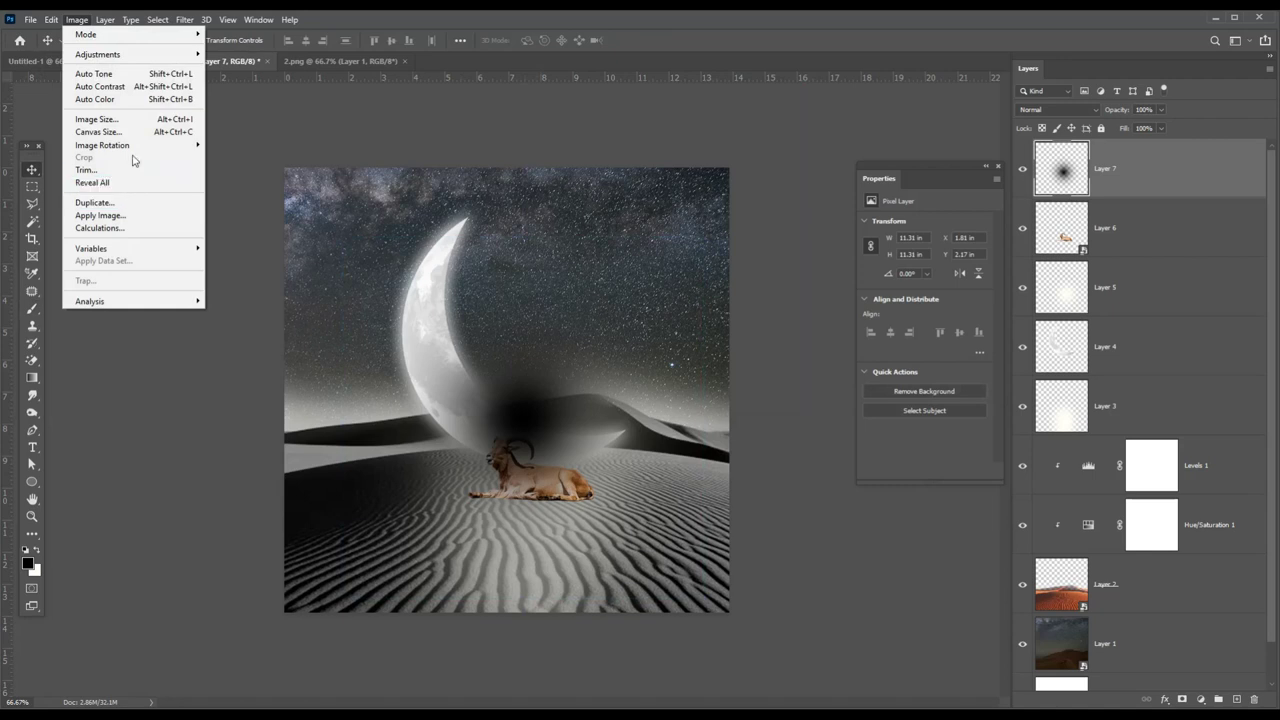
mouse_move(51, 19)
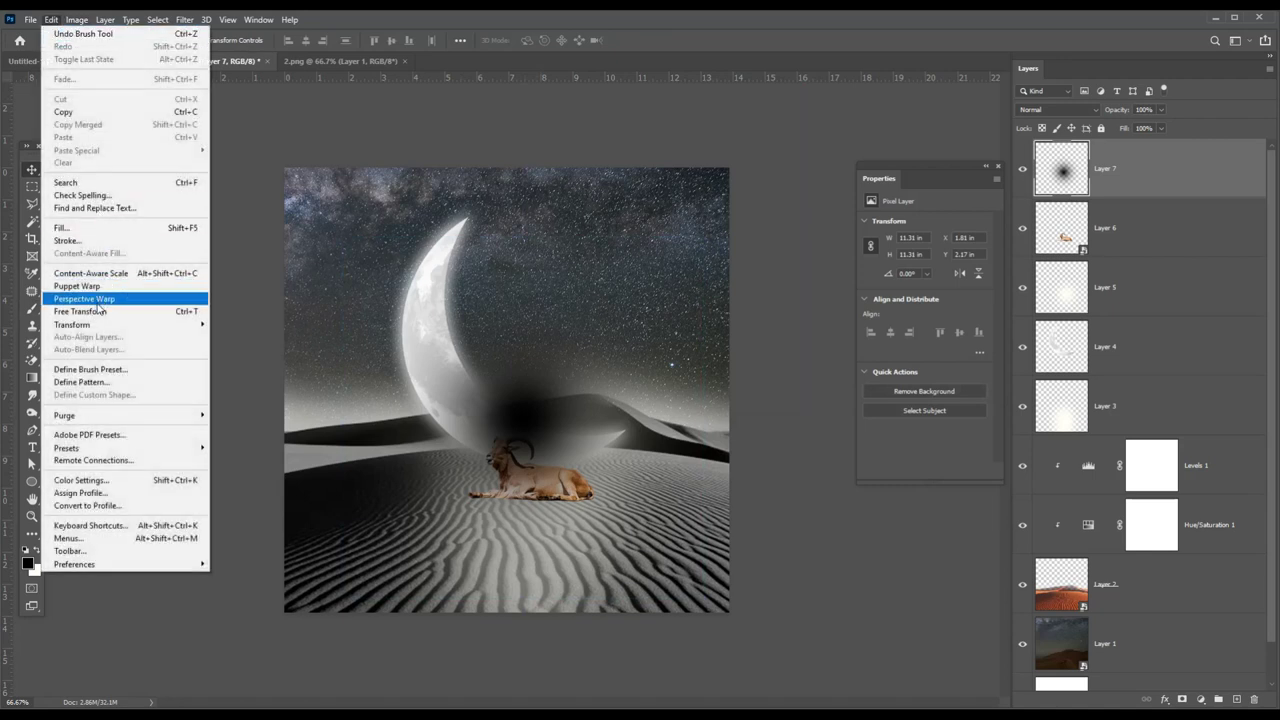
left_click(141, 313)
mouse_move(522, 238)
left_mouse_down()
mouse_move(549, 536)
mouse_move(555, 496)
left_mouse_up()
key("Return")
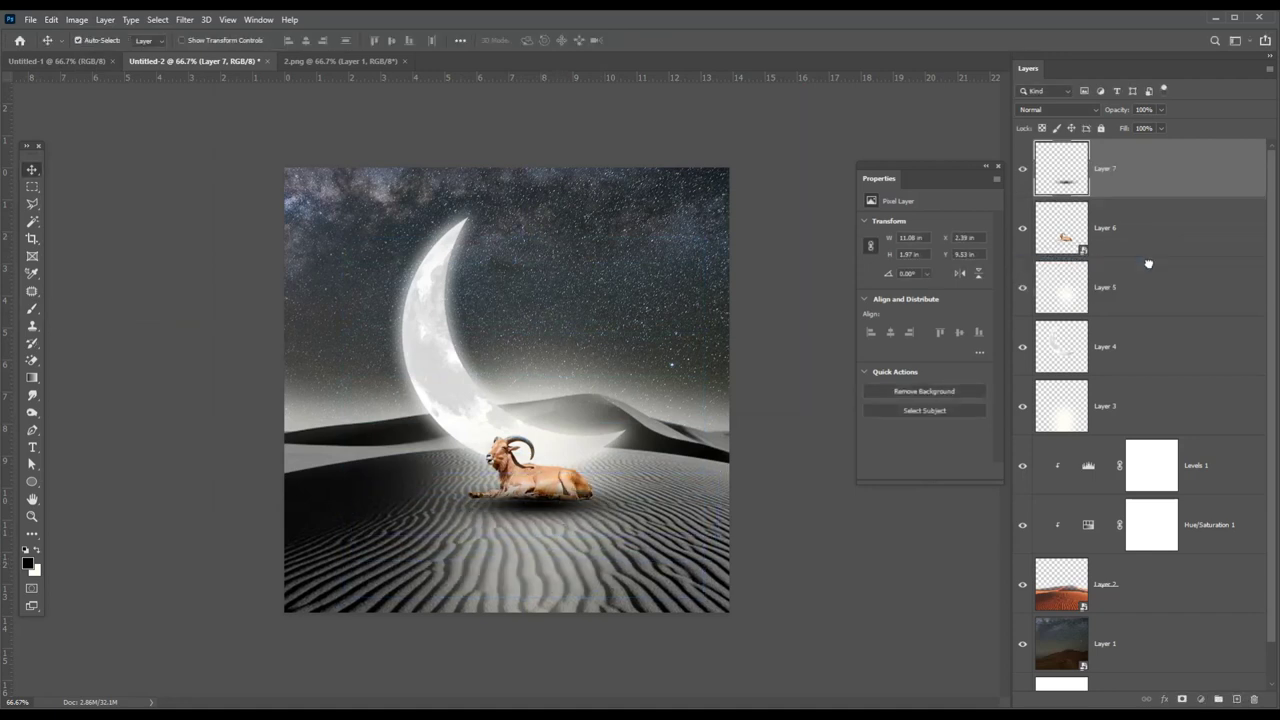
Put the shadow layer below the goat, slide it under, and shift both slightly up-left
left_click_drag(1148, 263, 1148, 262)
left_click_drag(541, 510, 541, 496)
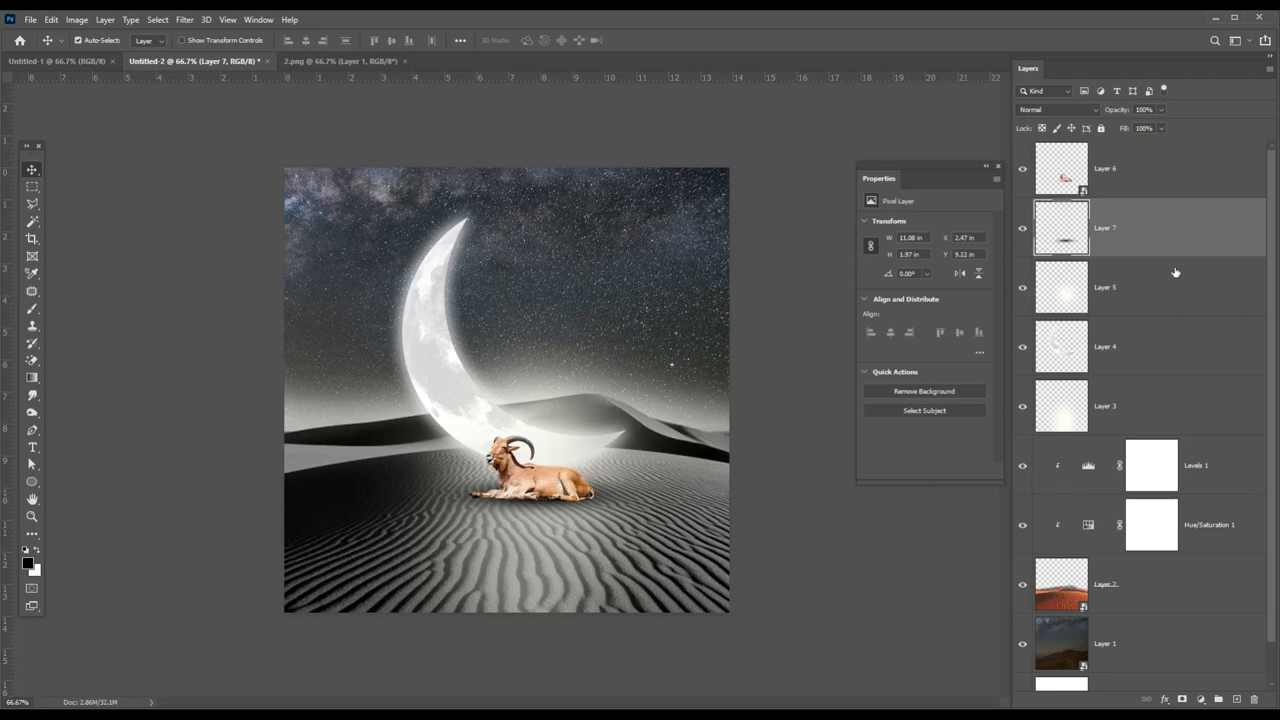
left_click(1122, 190, "ctrl")
left_click_drag(548, 485, 544, 479)
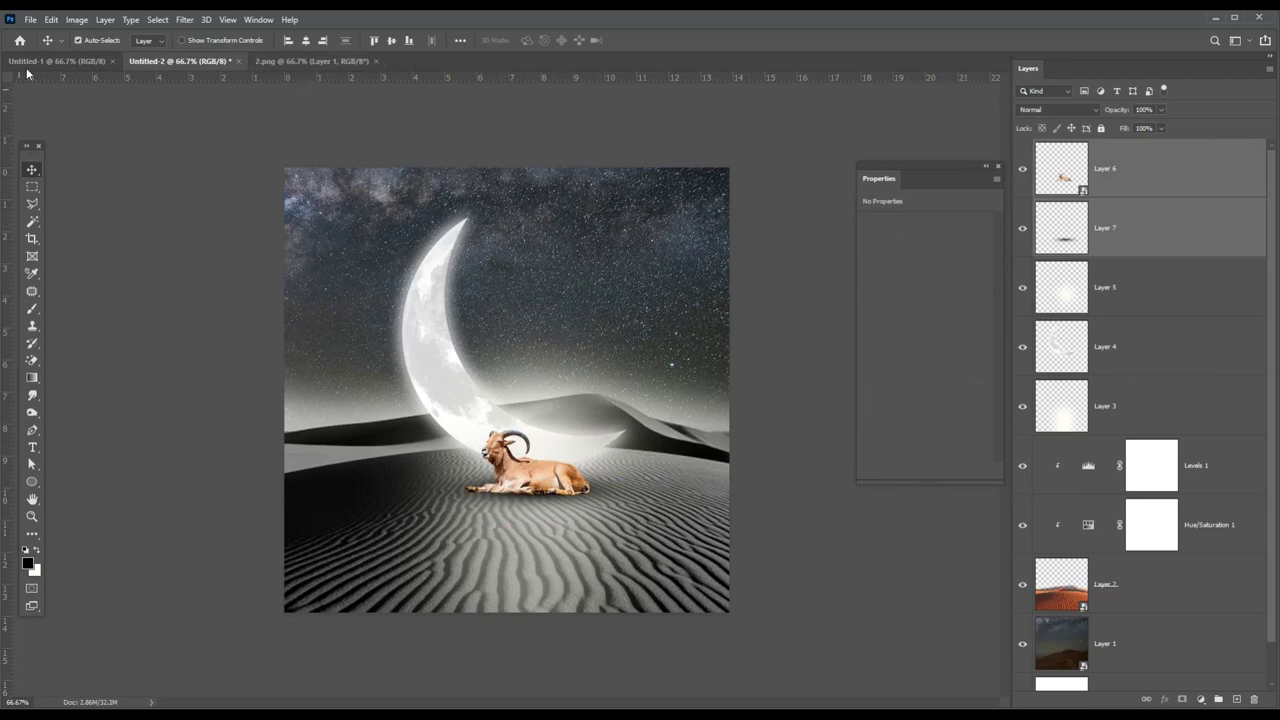
Open the cow image 3.png and drag it into the desert composite
left_click(30, 21)
left_click(52, 58)
left_click(30, 19)
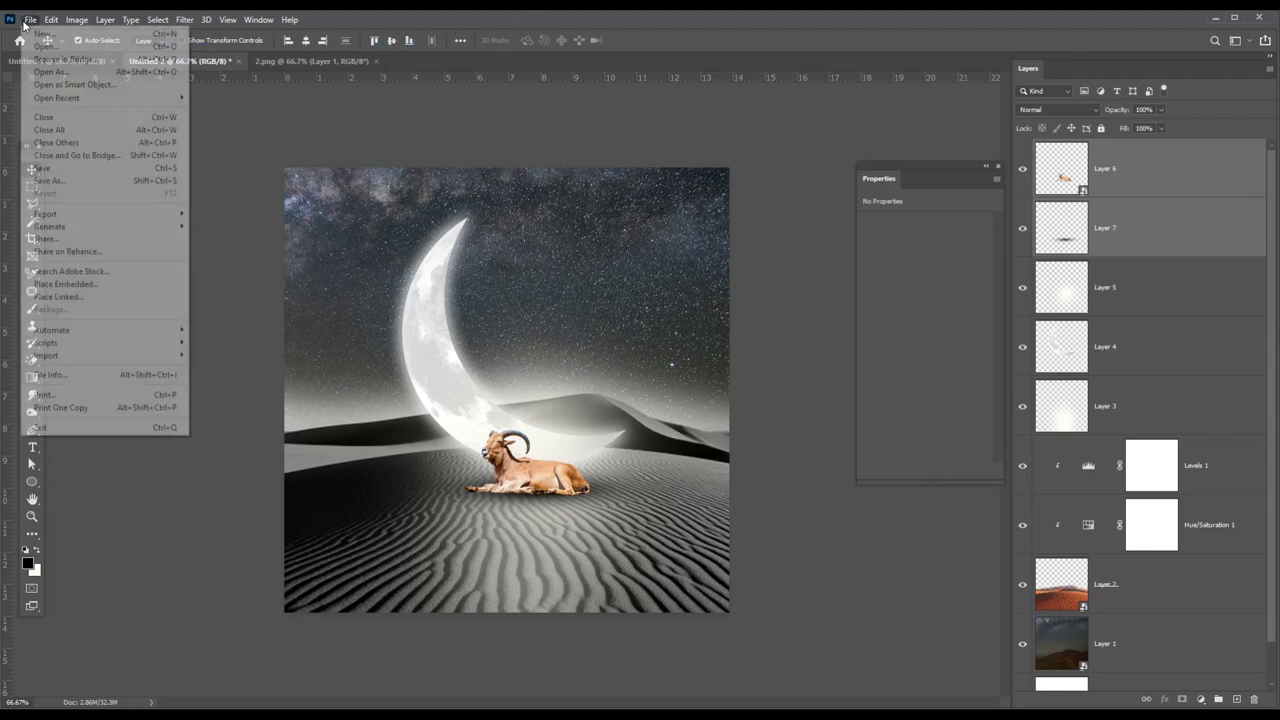
left_click(55, 47)
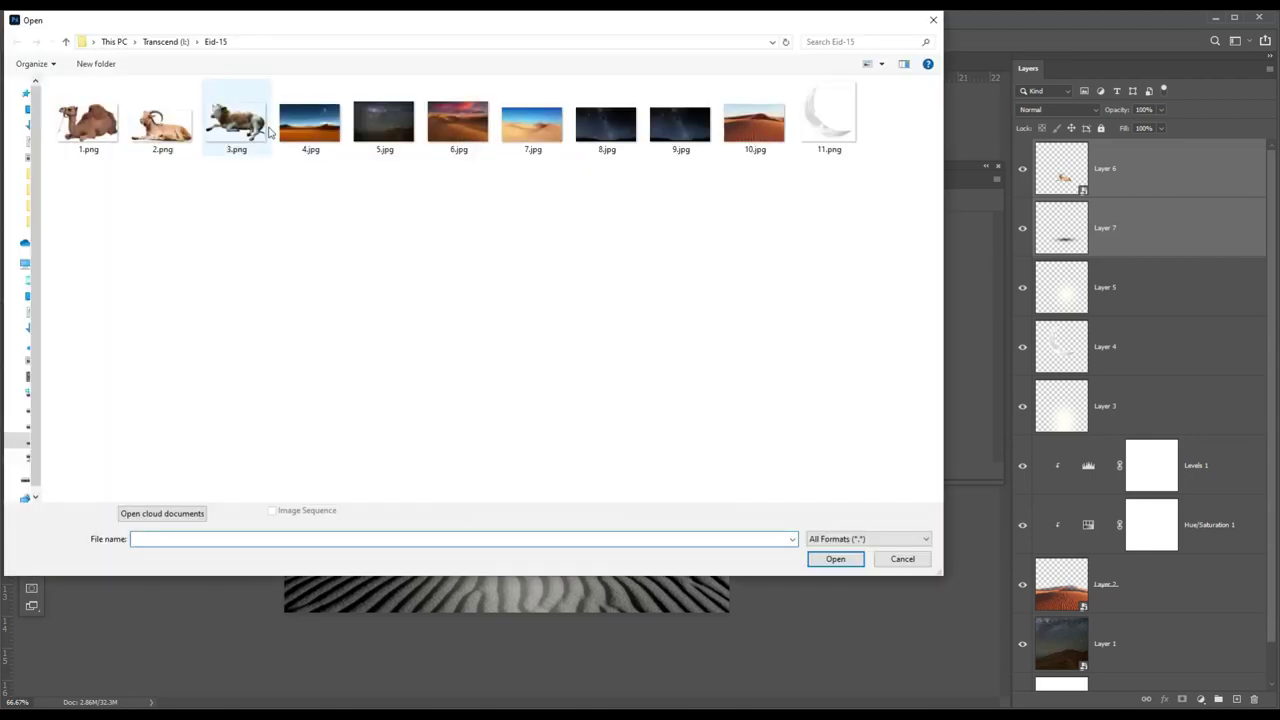
double_click(236, 122)
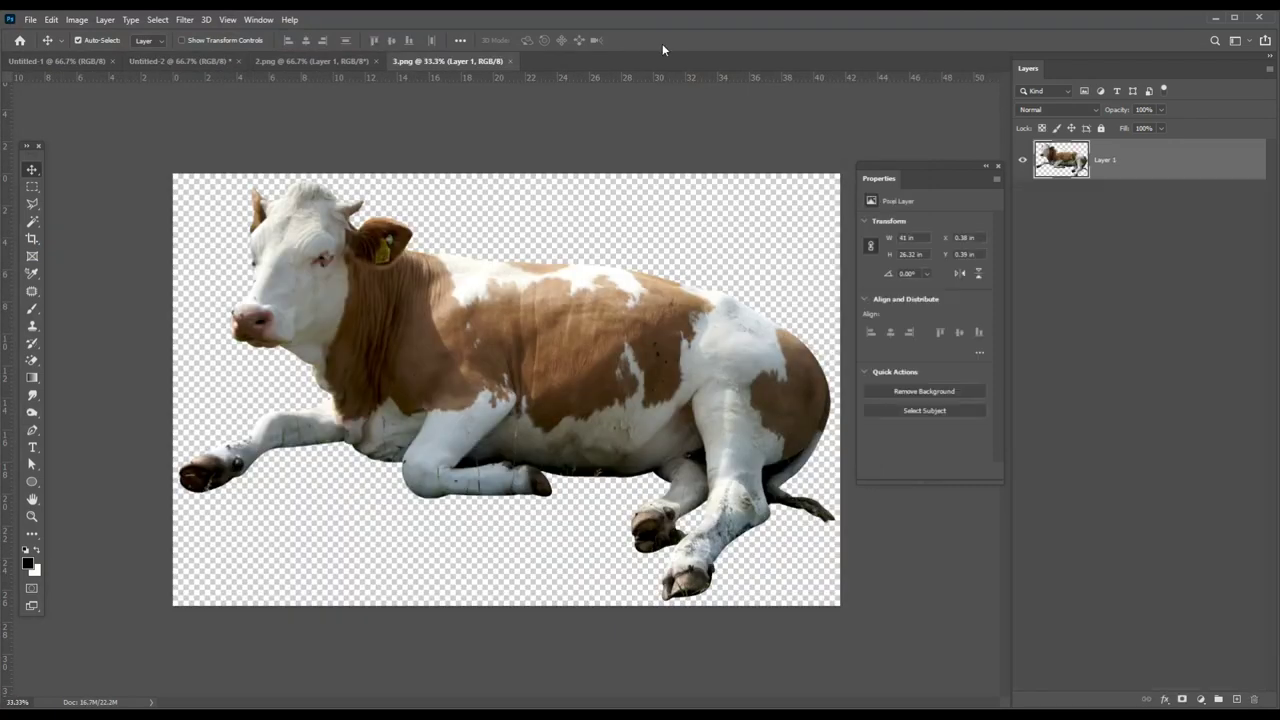
mouse_move(325, 270)
left_mouse_down()
mouse_move(195, 75)
mouse_move(507, 317)
left_mouse_up()
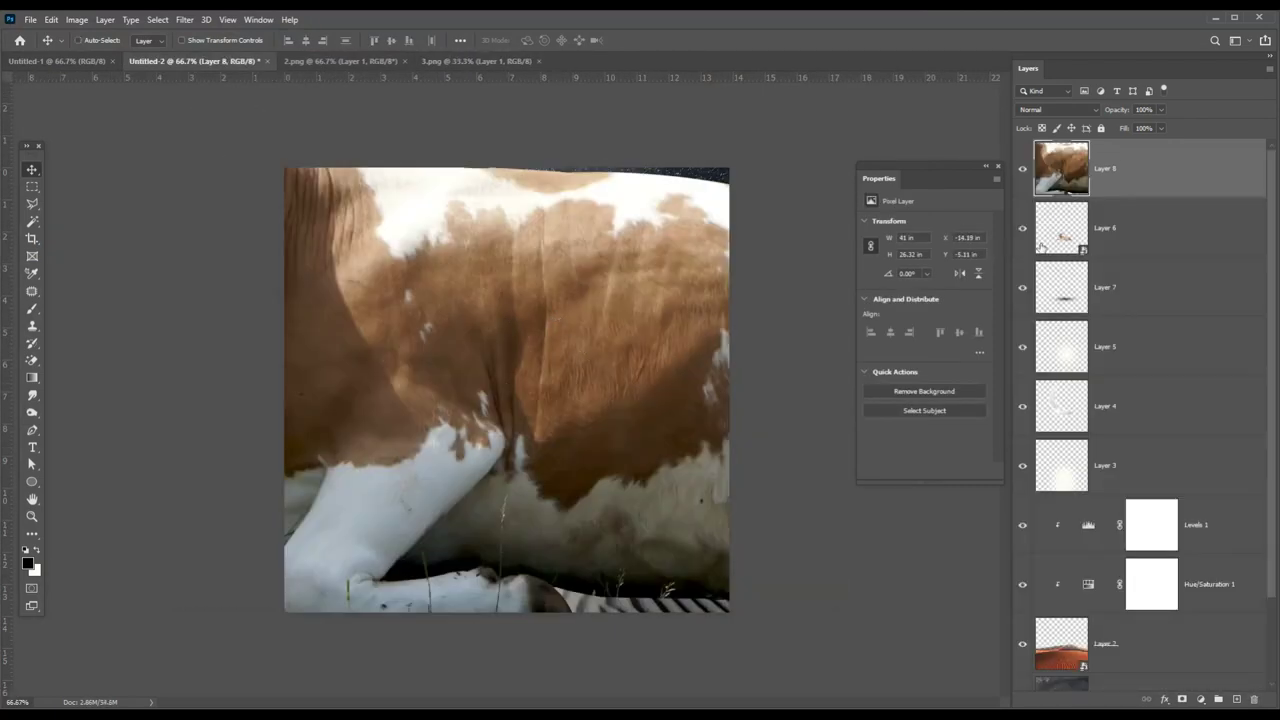
Make the cow a smart object, shrink it to about 13%, flip it and place it beside the goat
right_click(1149, 159)
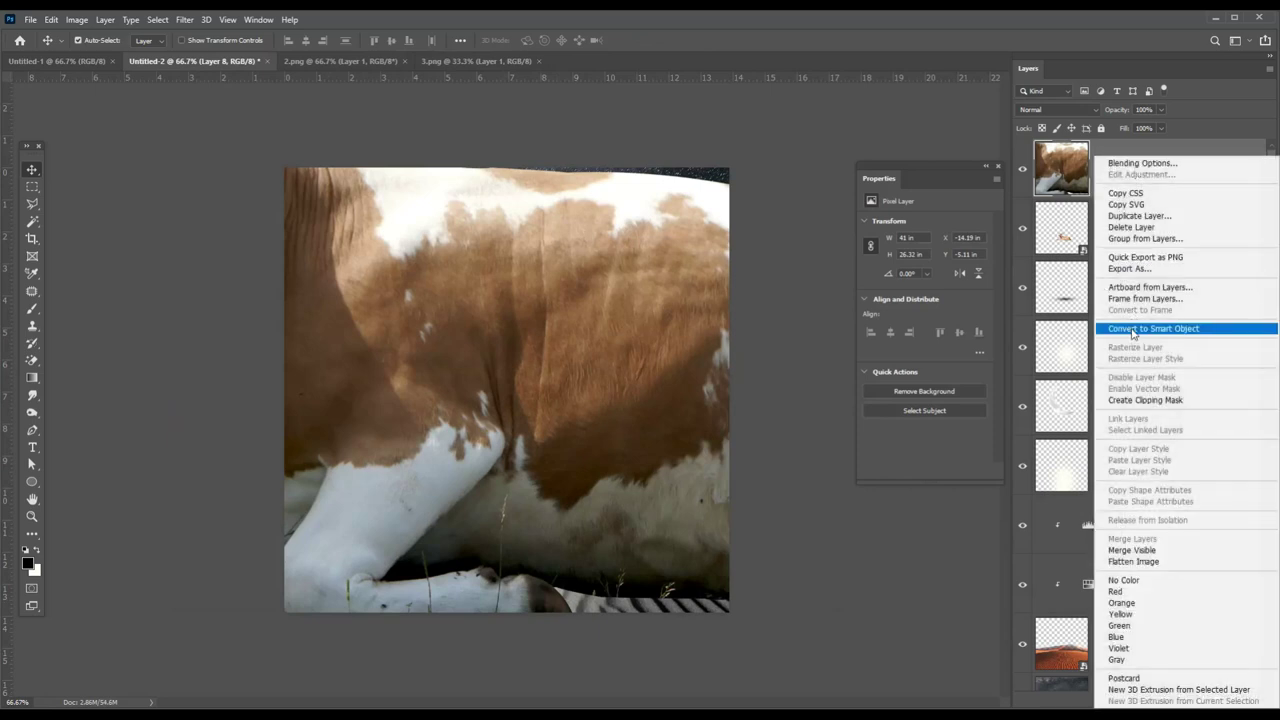
left_click(1140, 326)
key("ctrl+t")
left_click_drag(716, 301, 280, 455)
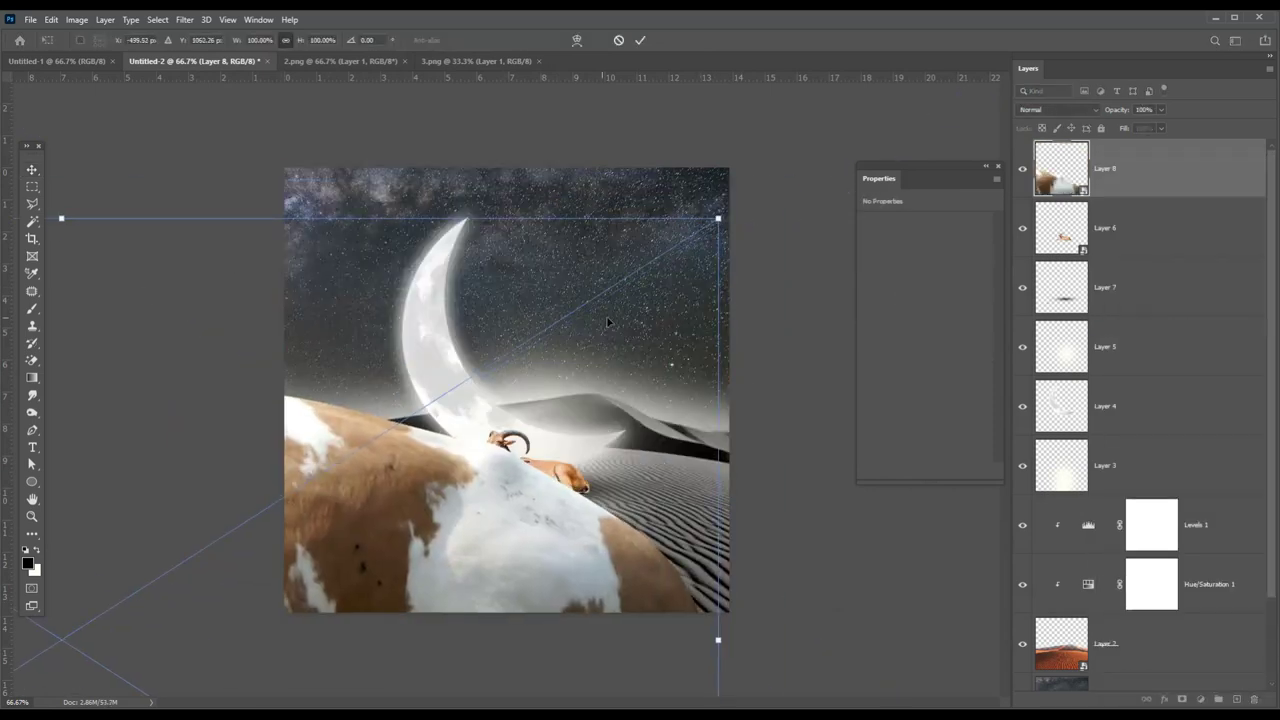
left_click_drag(718, 218, 229, 528)
mouse_move(166, 635)
left_mouse_down()
mouse_move(615, 370)
mouse_move(556, 438)
left_mouse_up()
mouse_move(643, 332)
left_mouse_down()
mouse_move(560, 378)
mouse_move(578, 378)
left_mouse_up()
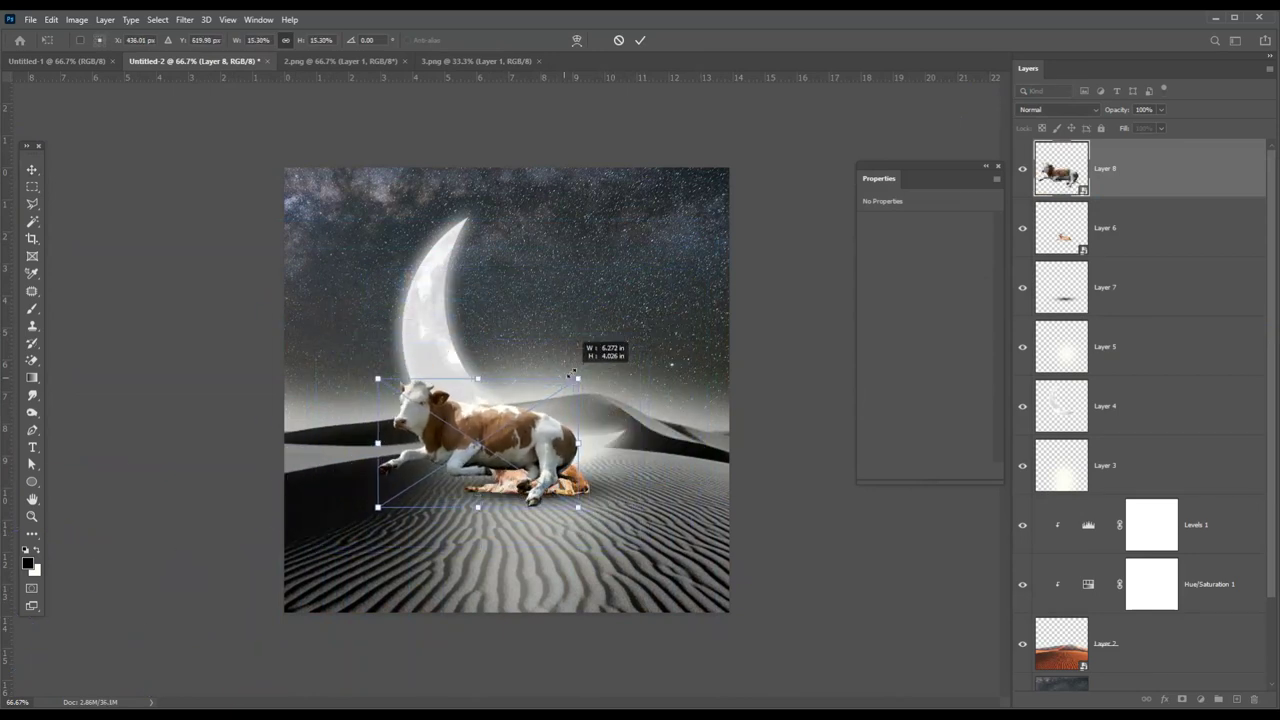
right_click(525, 395)
left_click(589, 607)
left_click_drag(470, 450, 420, 450)
key("Return")
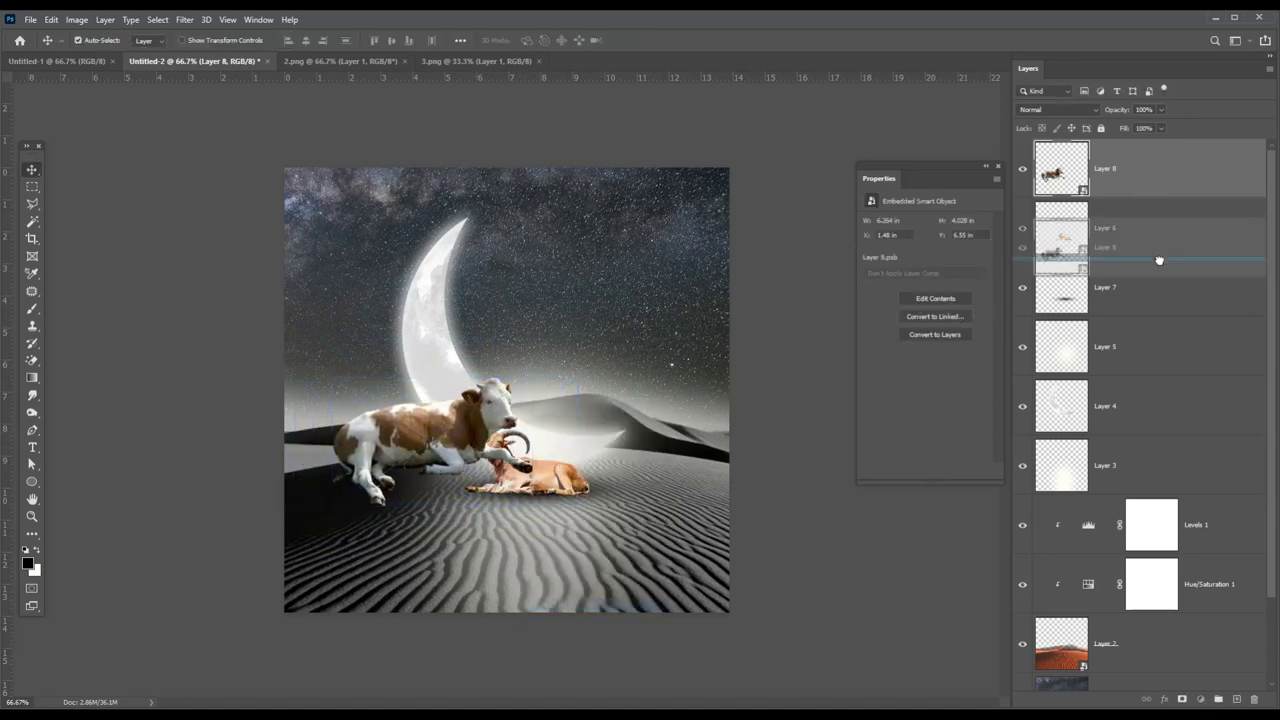
Move the goat layer above the cow and link the goat with its shadow layer
left_click_drag(1150, 235, 1150, 165)
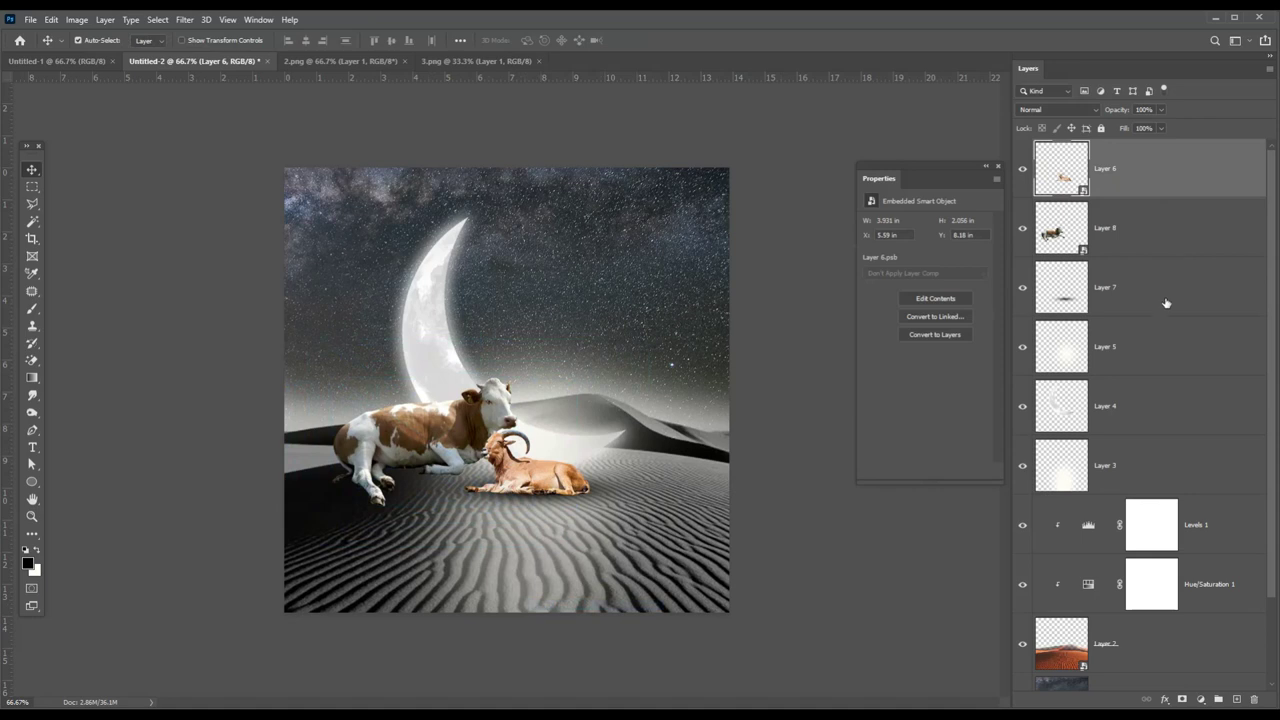
left_click(1158, 215)
left_click(1163, 186, "shift")
right_click(1158, 207)
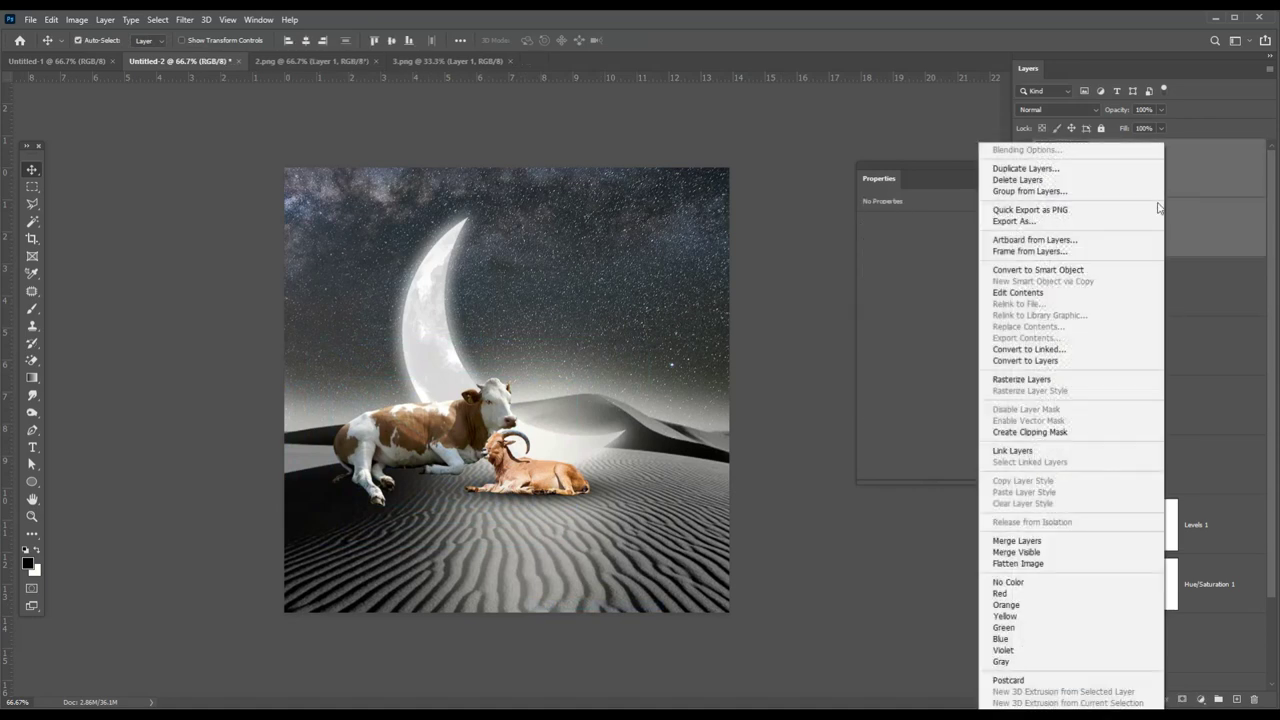
left_click(1026, 451)
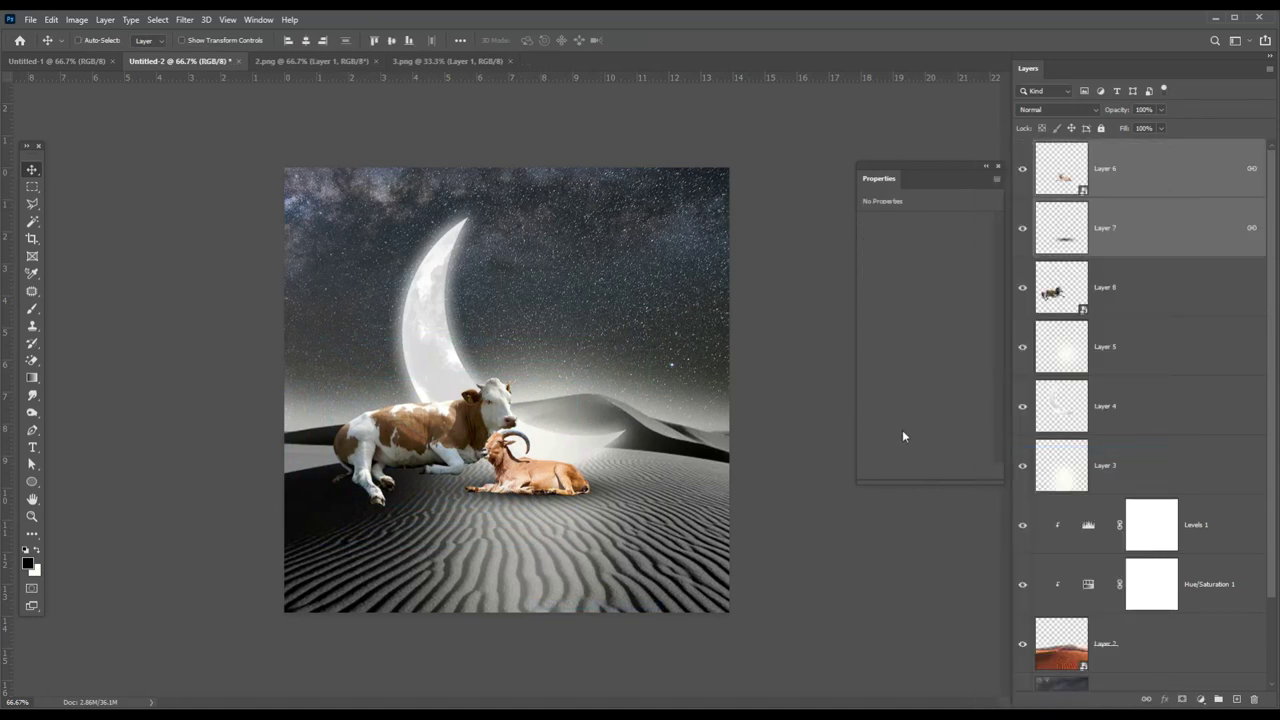
Nudge the goat snug against the cow, shifting the cow slightly left and down
left_click_drag(535, 485, 557, 499)
left_click_drag(465, 460, 438, 483)
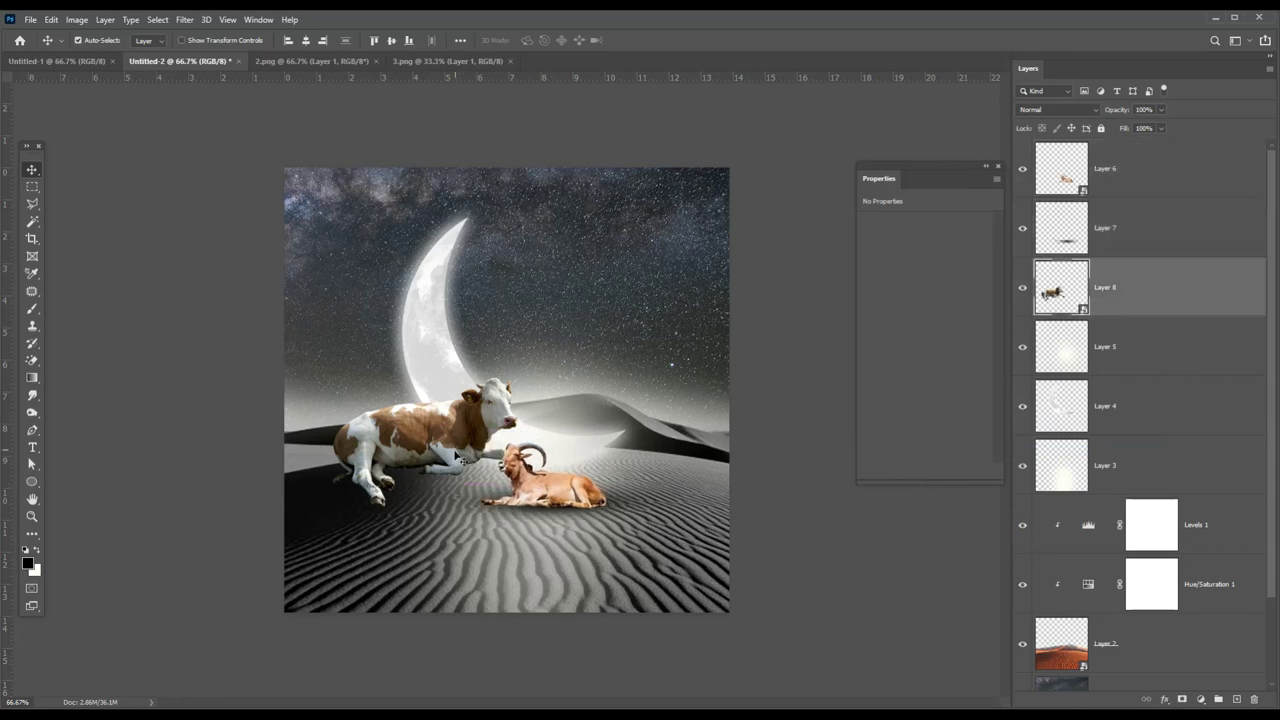
mouse_move(550, 500)
left_mouse_down()
mouse_move(525, 500)
mouse_move(548, 500)
left_mouse_up()
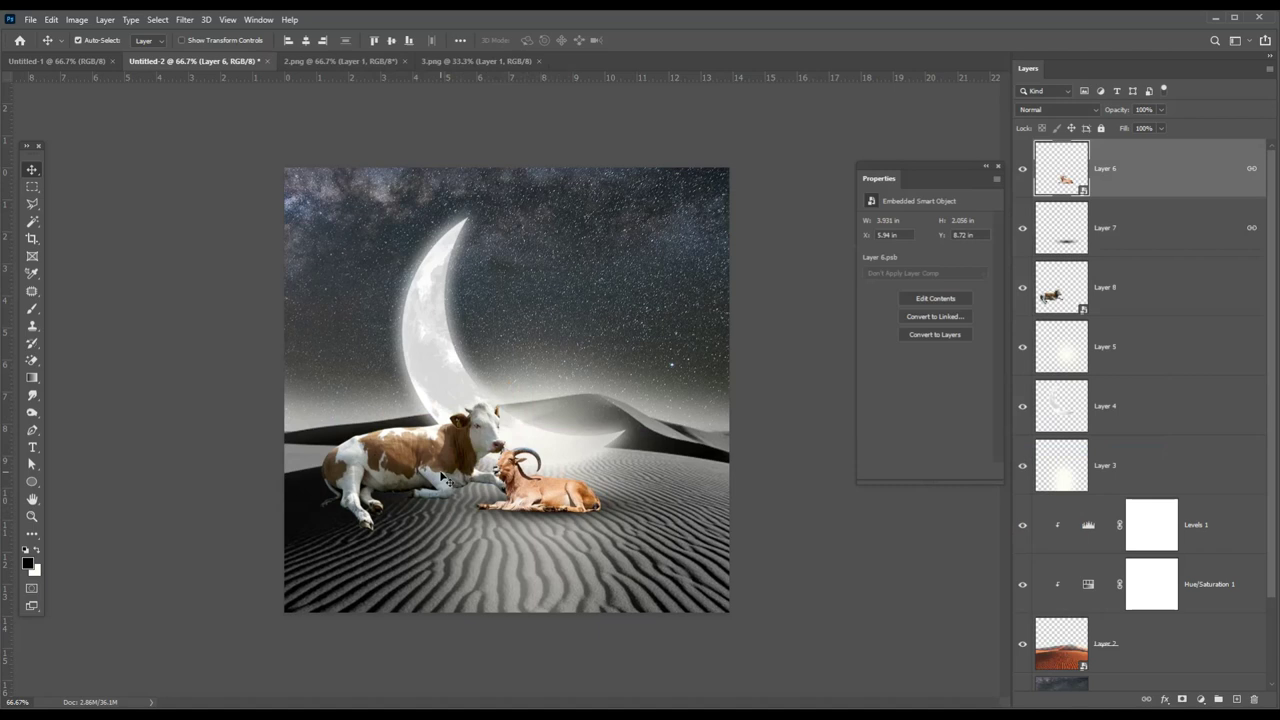
left_click(428, 462)
left_click(1136, 233)
left_click(1170, 287)
left_click(32, 309)
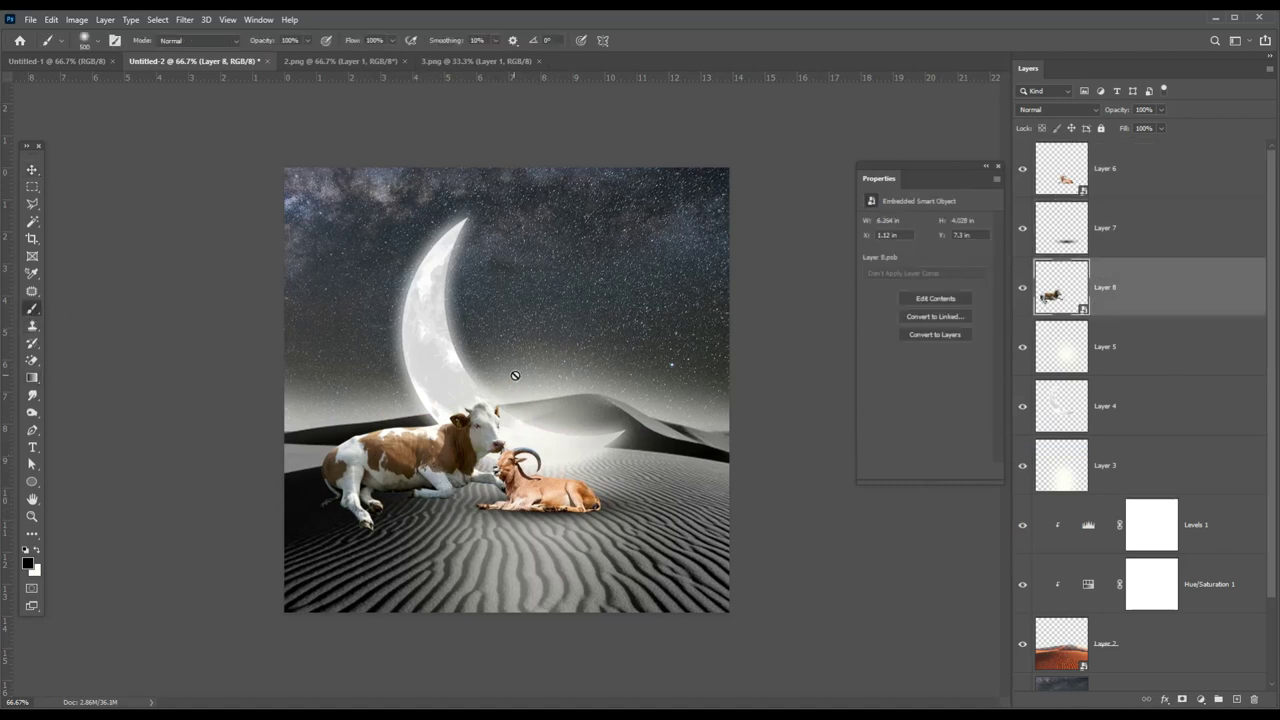
Paint a soft black blob on new Layer 9 and place it below cow Layer 8
left_click(1235, 700)
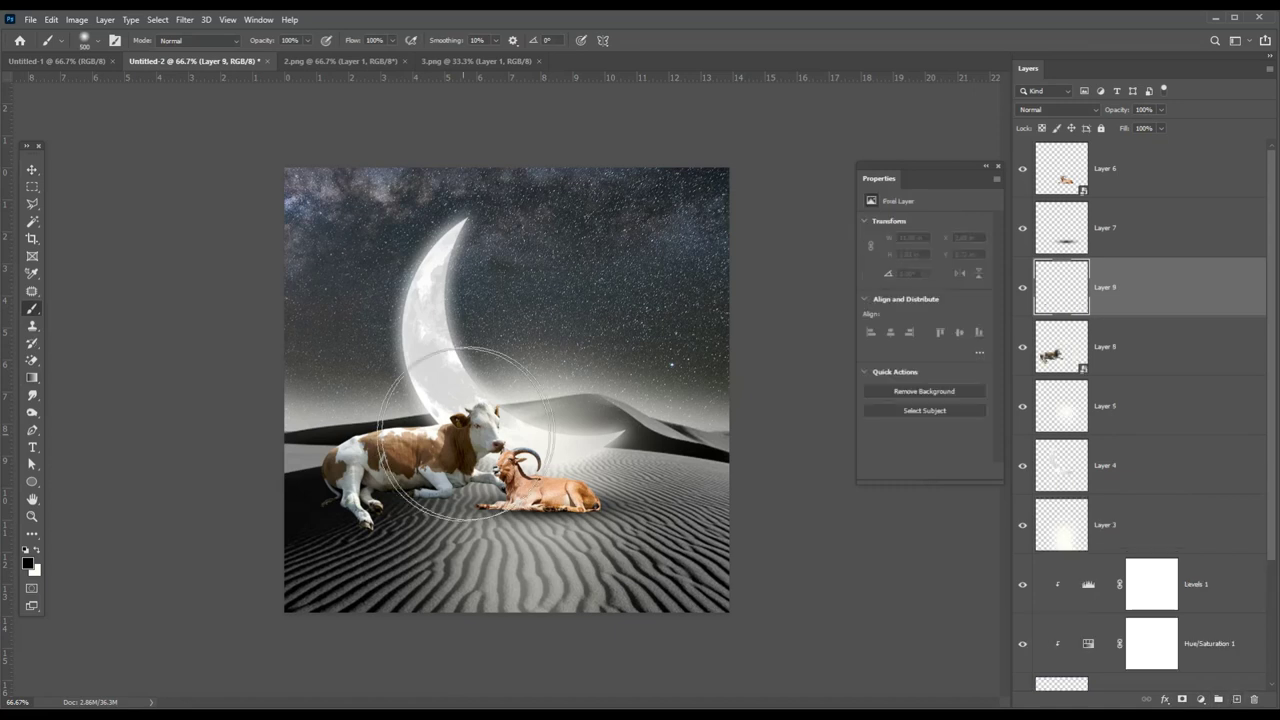
left_click(523, 402)
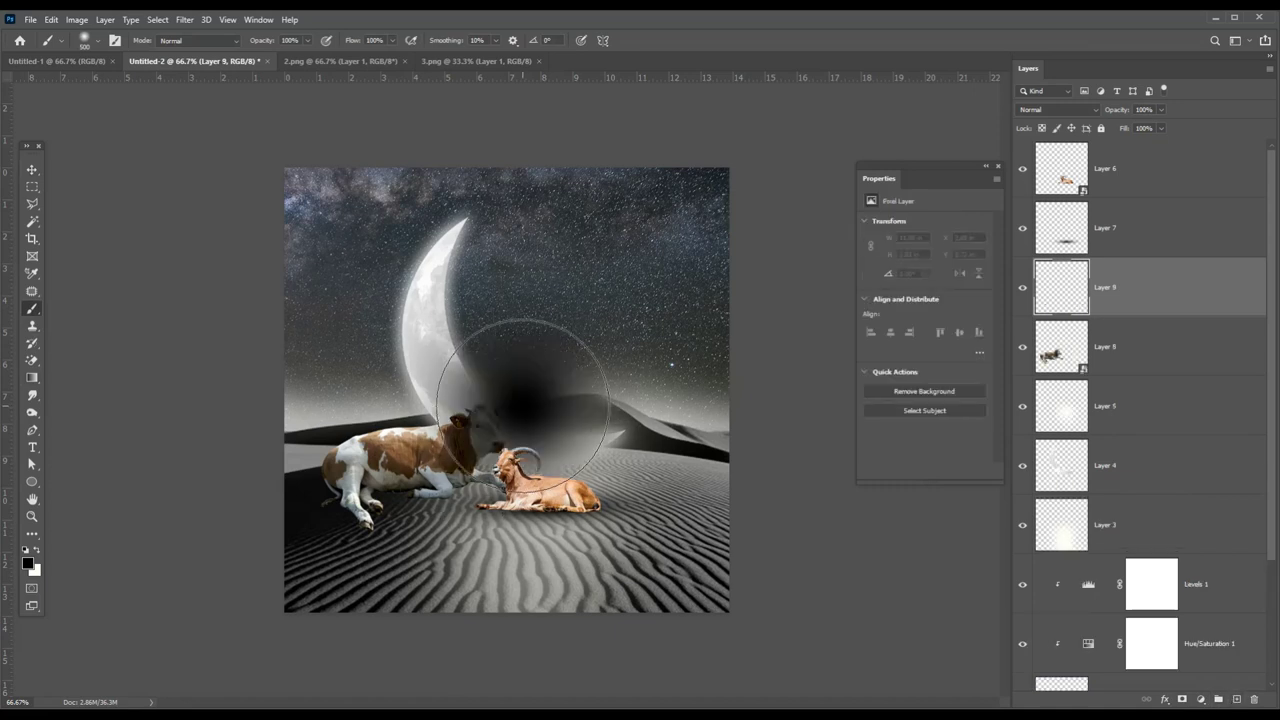
left_click(33, 171)
left_click_drag(1143, 288, 1140, 362)
Squash, tilt and slightly heighten the blob into a shadow under the cow
key("ctrl+t")
mouse_move(523, 226)
left_mouse_down()
mouse_move(523, 535)
mouse_move(409, 485)
mouse_move(421, 505)
left_mouse_up()
left_click_drag(604, 470, 540, 421)
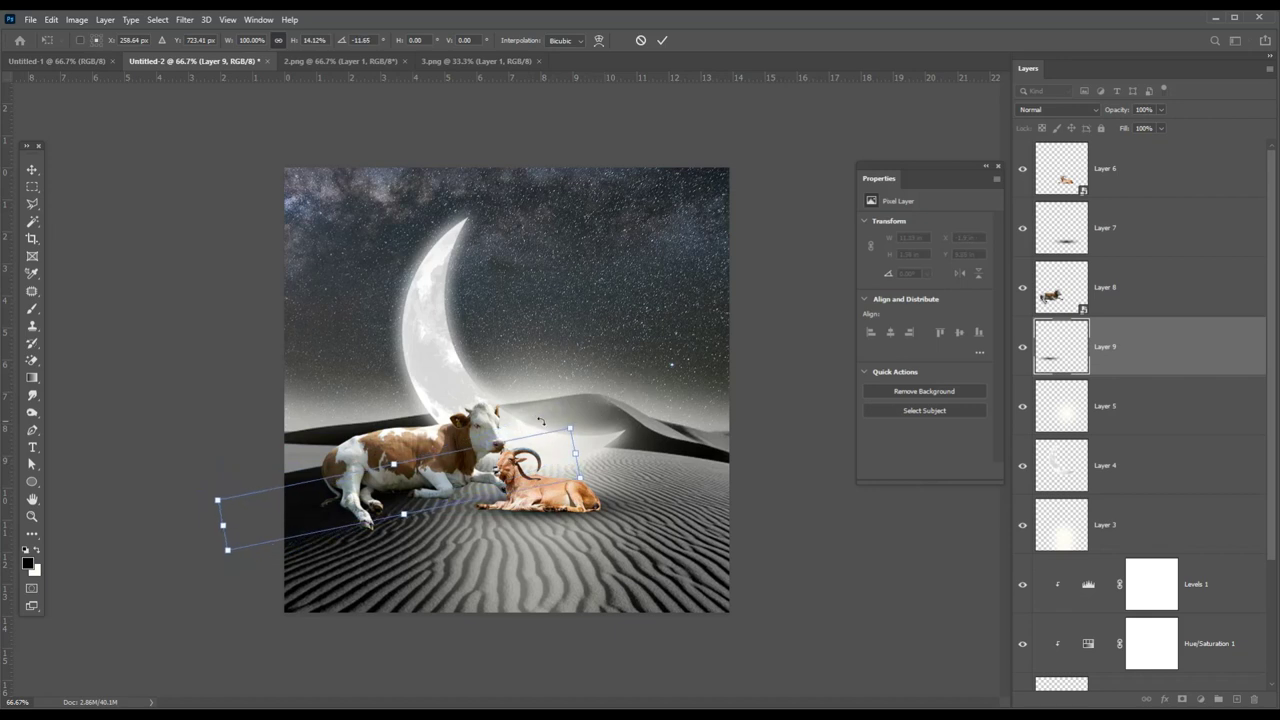
mouse_move(394, 462)
left_mouse_down()
mouse_move(386, 437)
mouse_move(460, 470)
left_mouse_up()
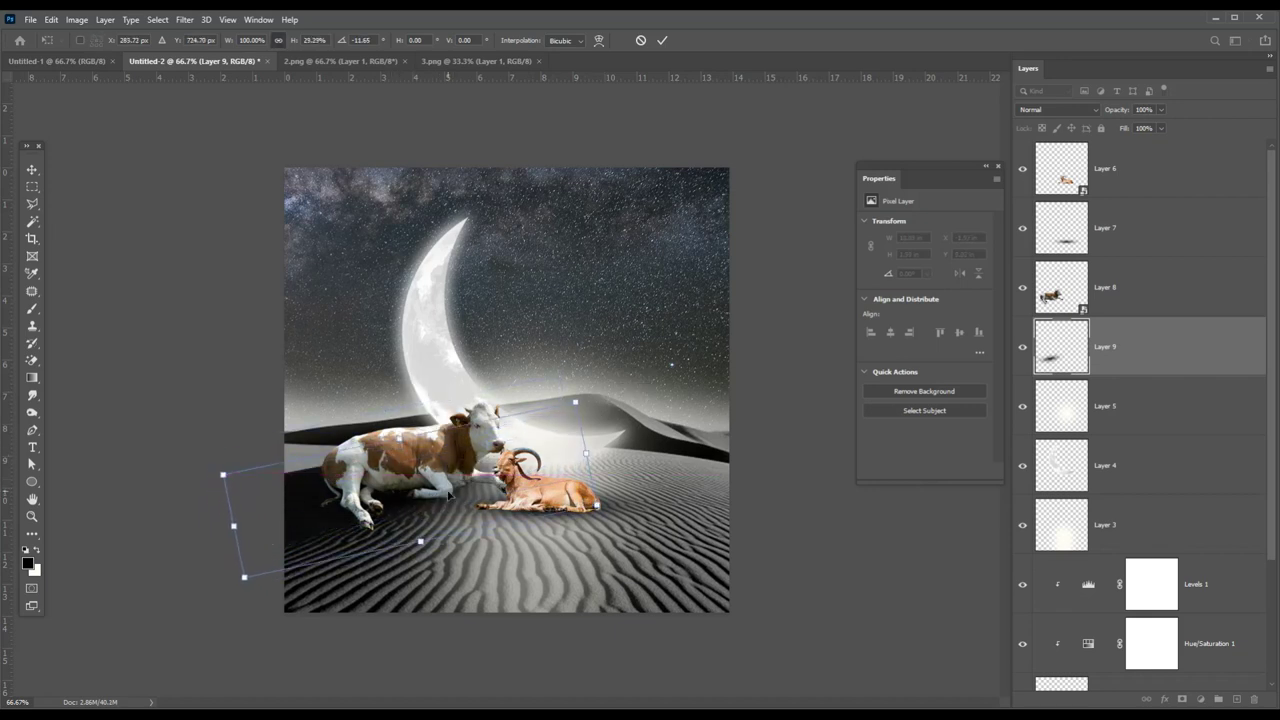
key("Return")
Link cow Layer 8 with its shadow Layer 9
left_click(1181, 287, "shift")
right_click(1181, 287)
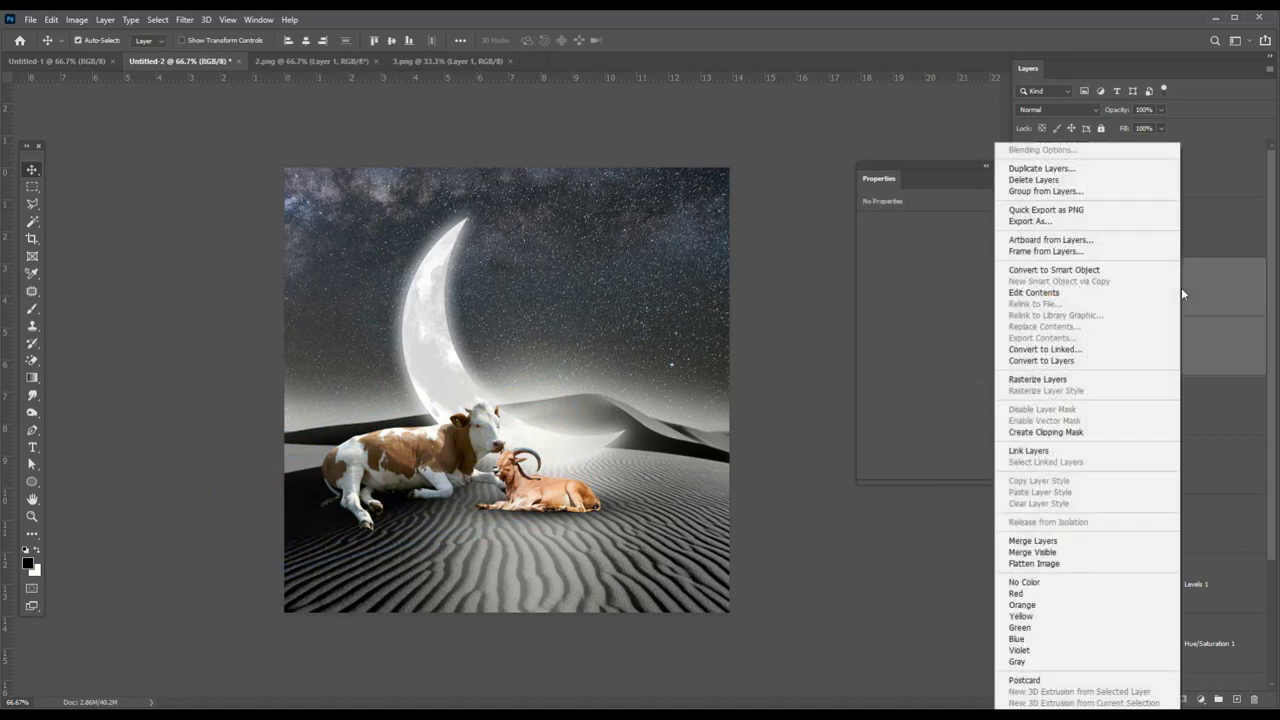
left_click(1033, 451)
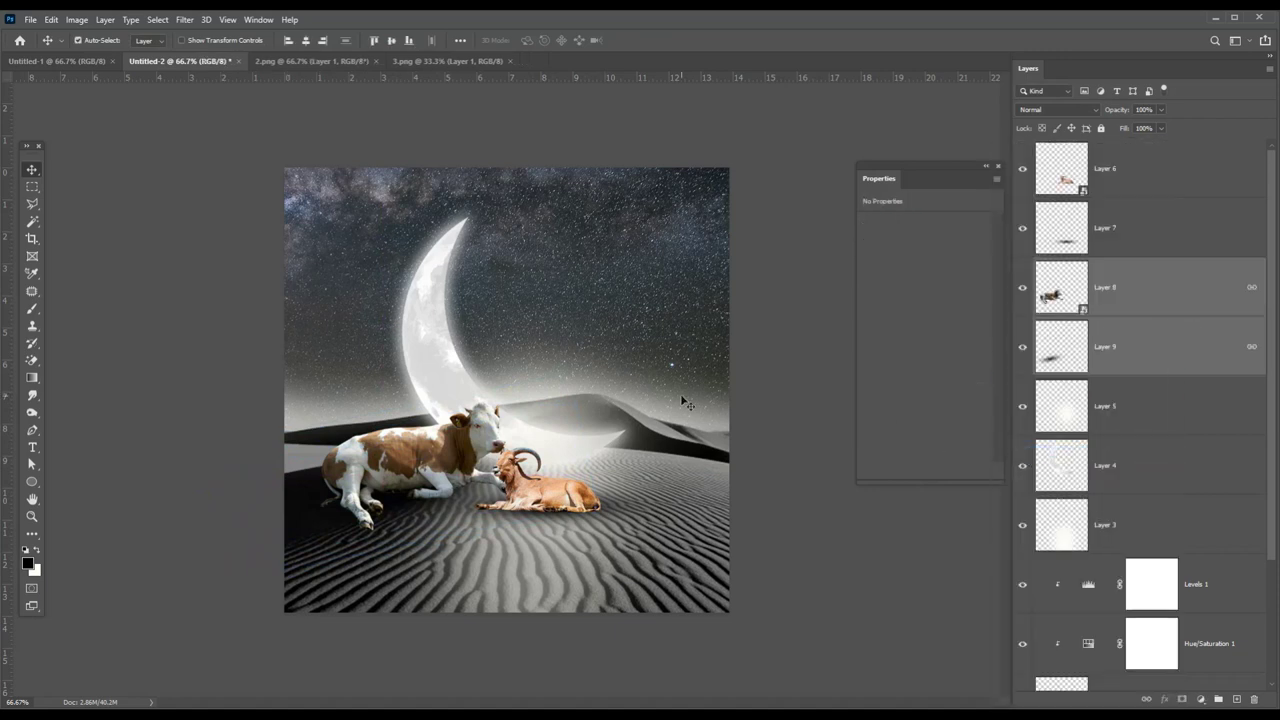
Close the 2.png goat and 3.png cow source images
left_click(325, 62)
left_click(374, 61)
left_click(333, 63)
left_click(372, 61)
left_click(47, 20)
Open the camel image 1.png, drag it into the composite, and close the source
left_click(47, 54)
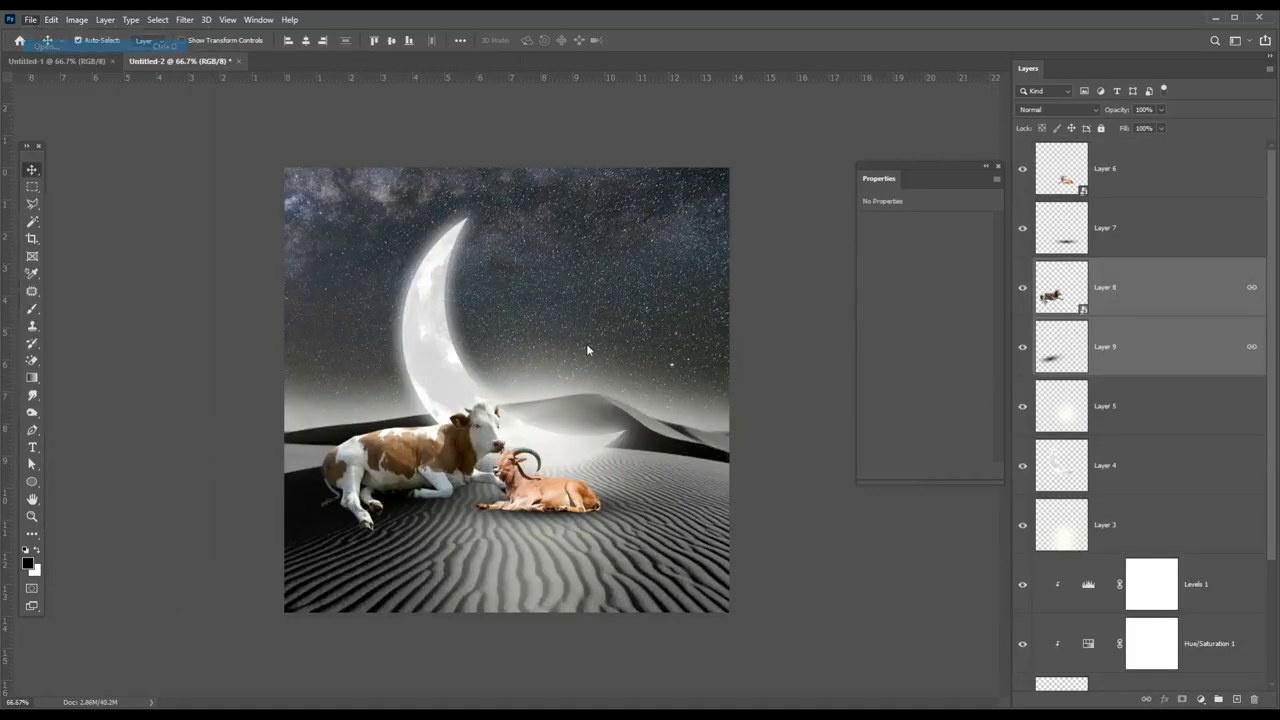
double_click(88, 122)
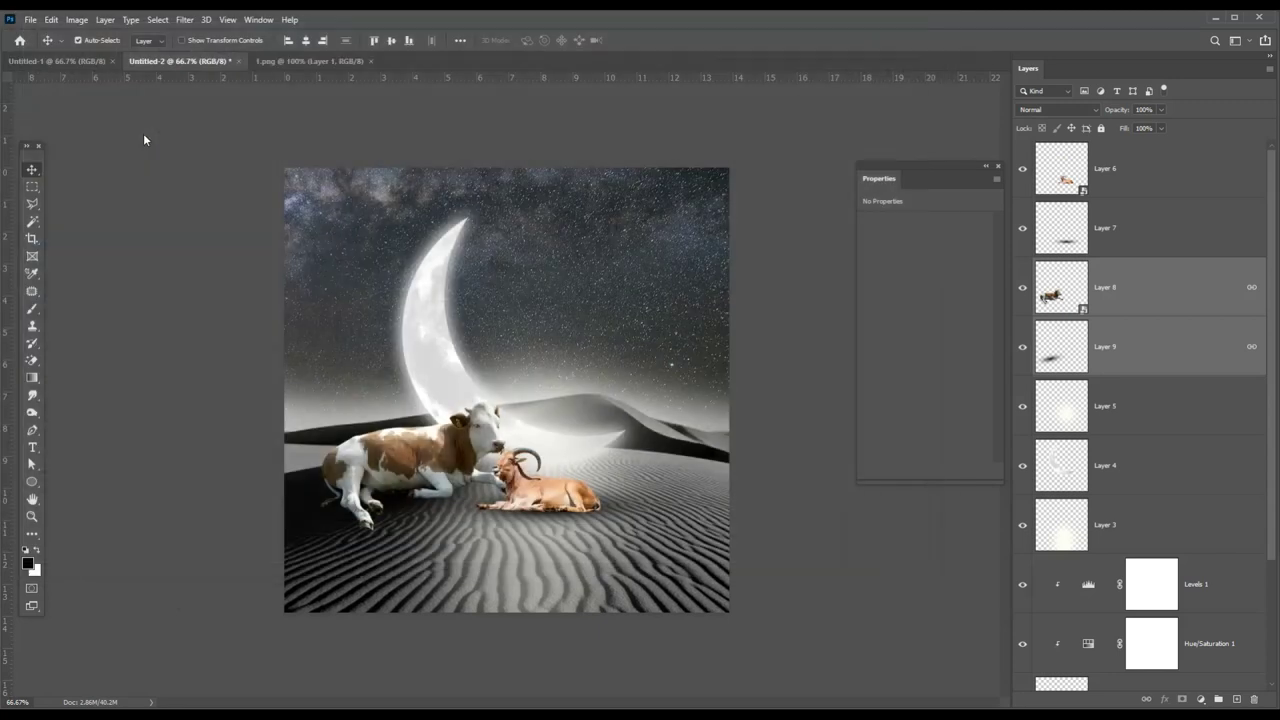
left_click_drag(609, 389, 360, 118)
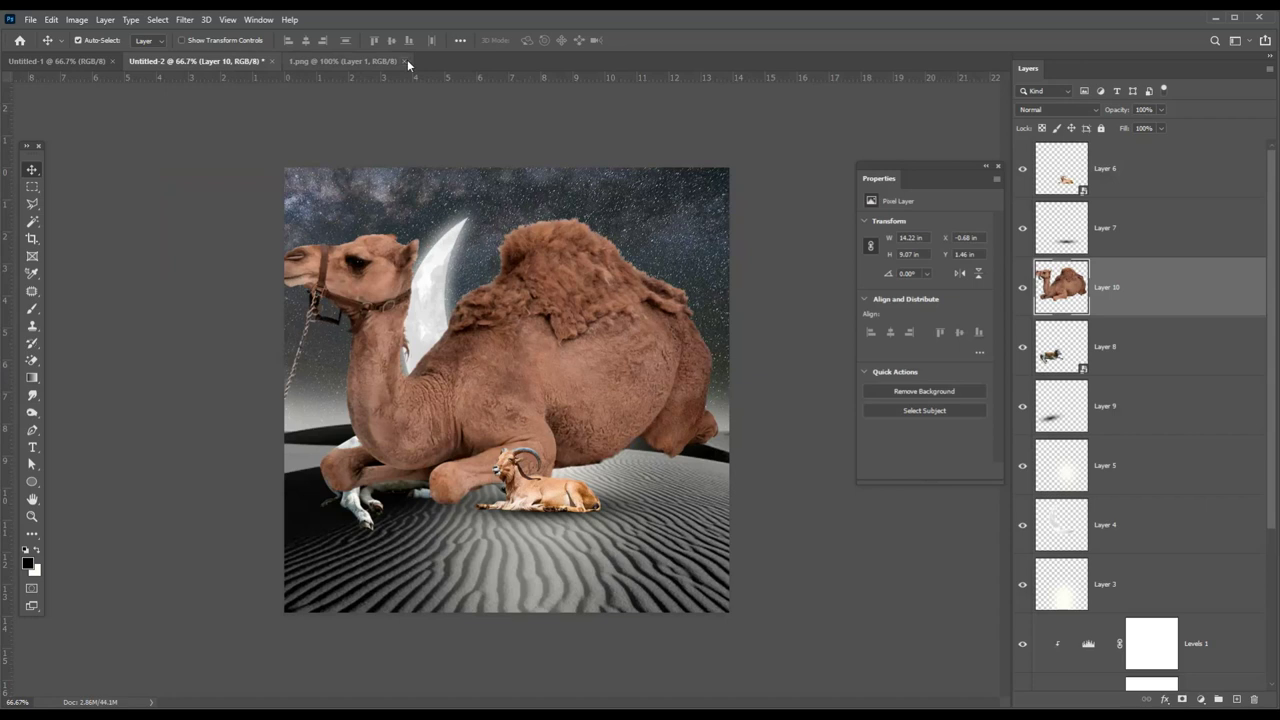
left_click(405, 61)
Convert the camel to a smart object and scale it to about 44% beside the cow
right_click(1171, 286)
left_click(1060, 330)
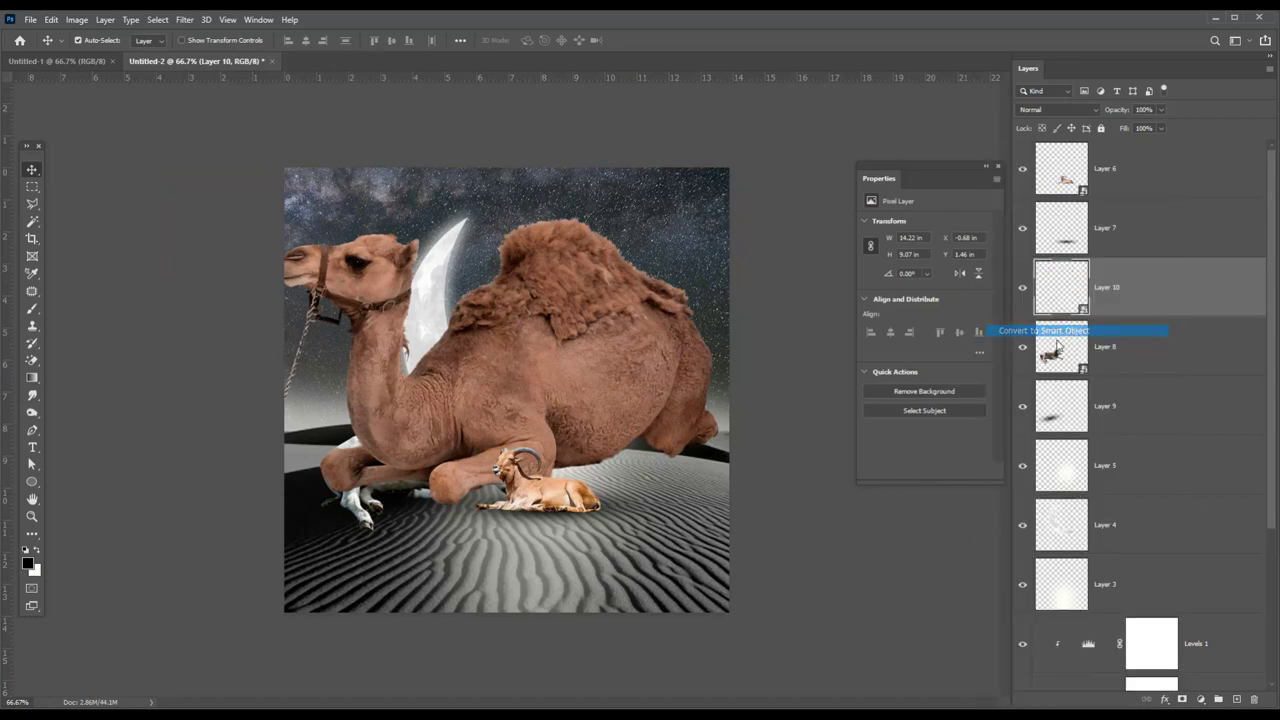
key("ctrl+t")
left_click_drag(718, 213, 494, 356)
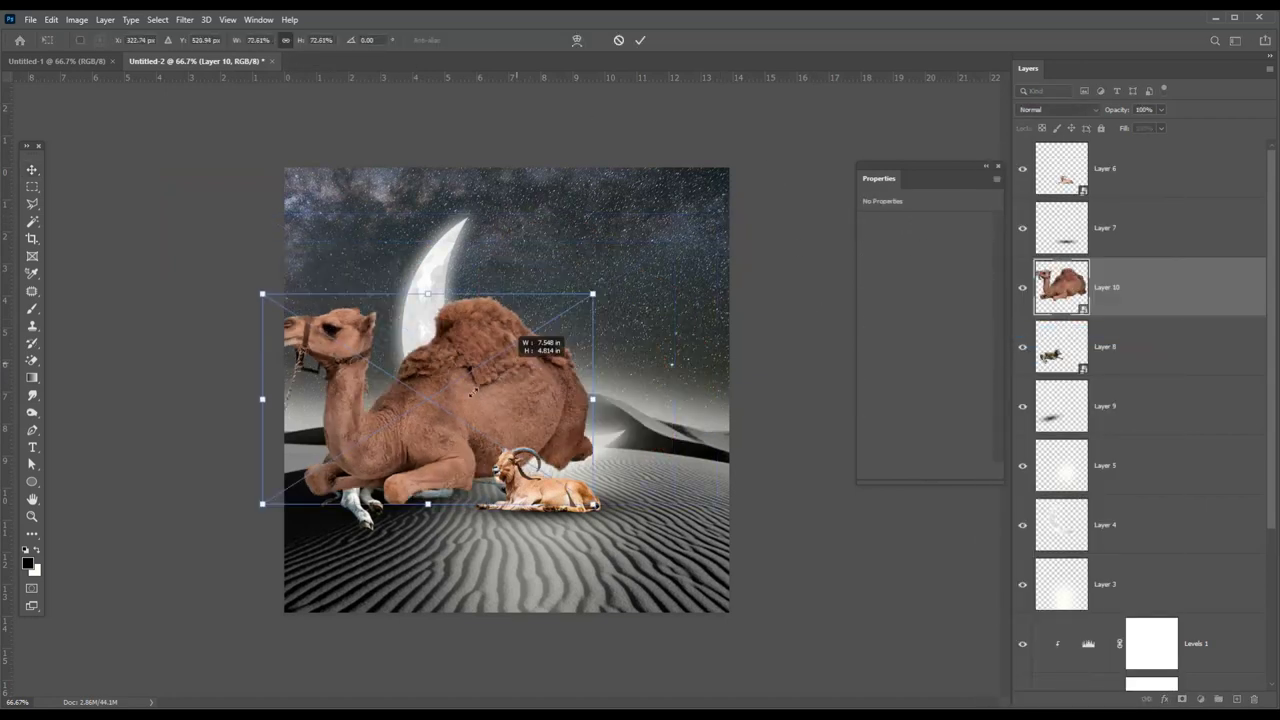
left_click_drag(448, 403, 670, 422)
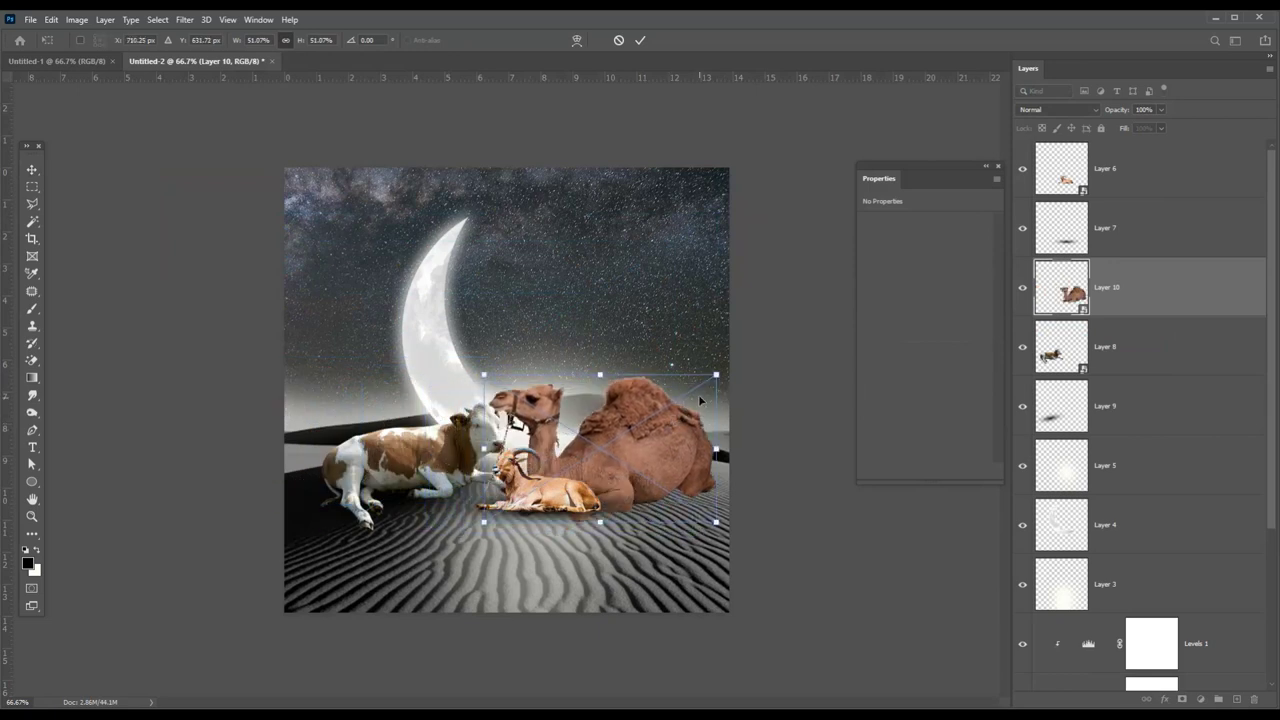
left_click_drag(713, 378, 684, 394)
left_click_drag(510, 434, 537, 420)
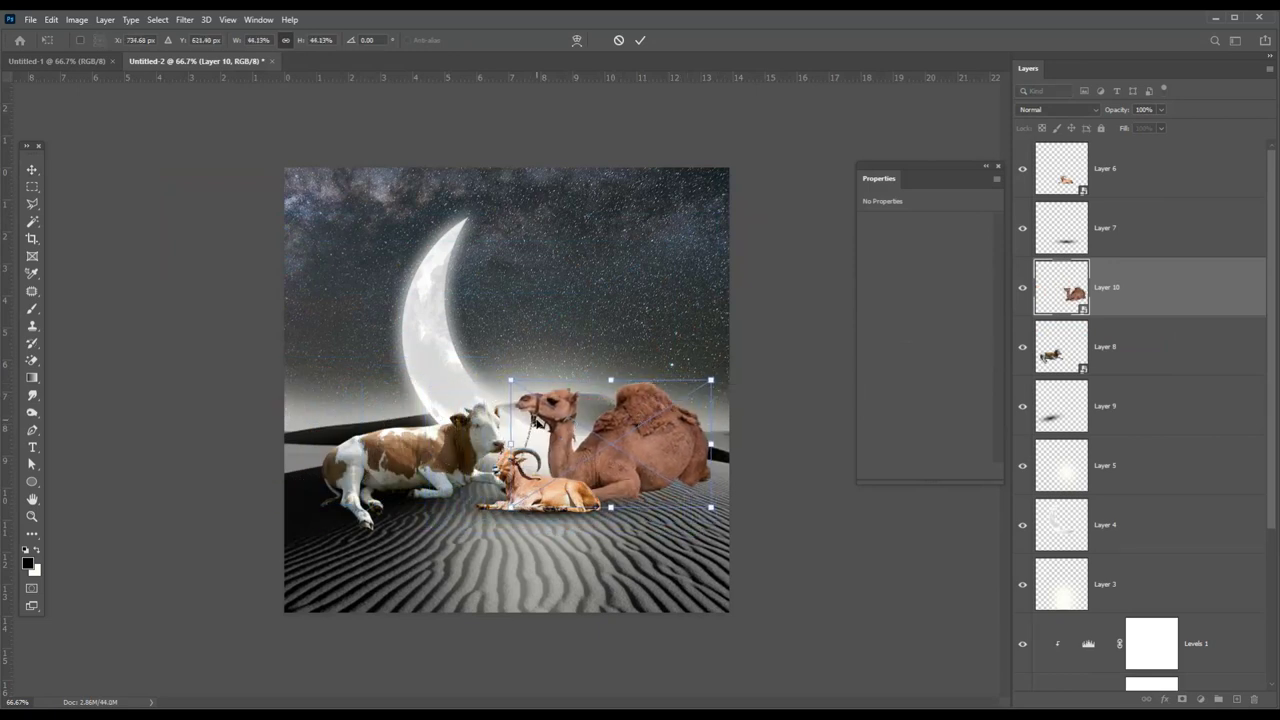
key("Return")
Nudge the camel and goat into place and scale the cow and shadow to about 87%
left_click_drag(612, 452, 618, 456)
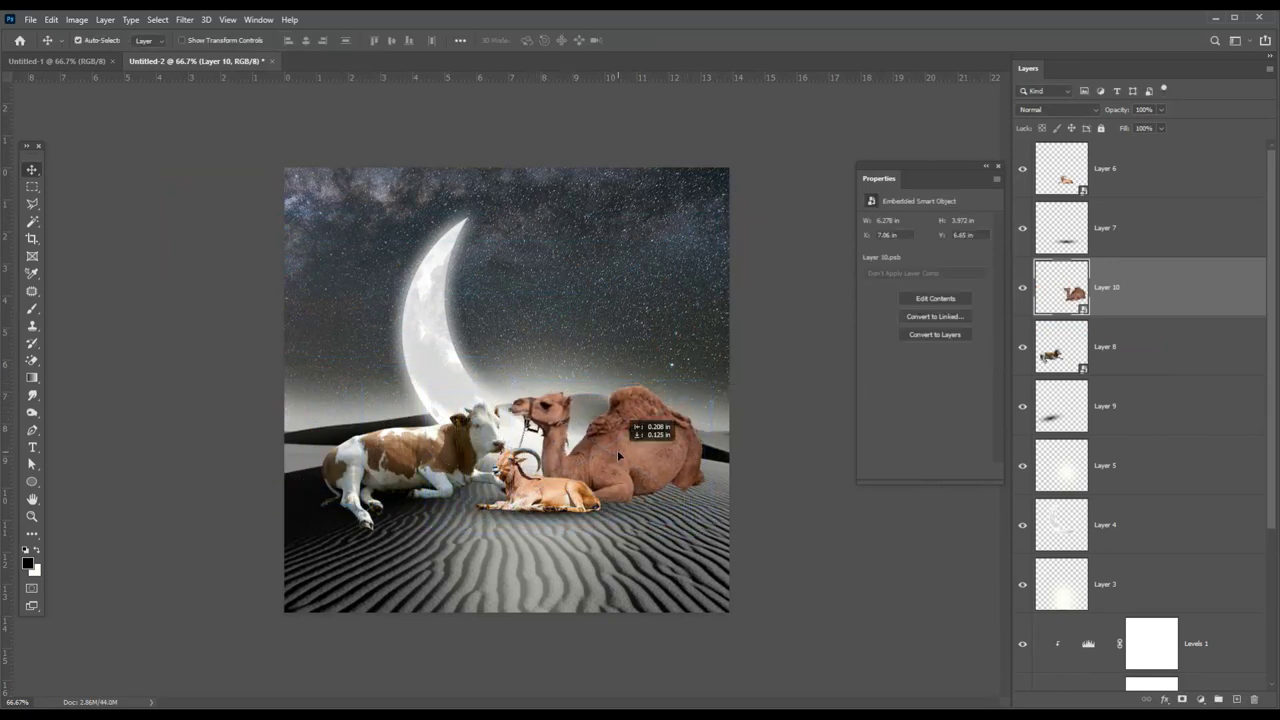
left_click_drag(569, 500, 566, 513)
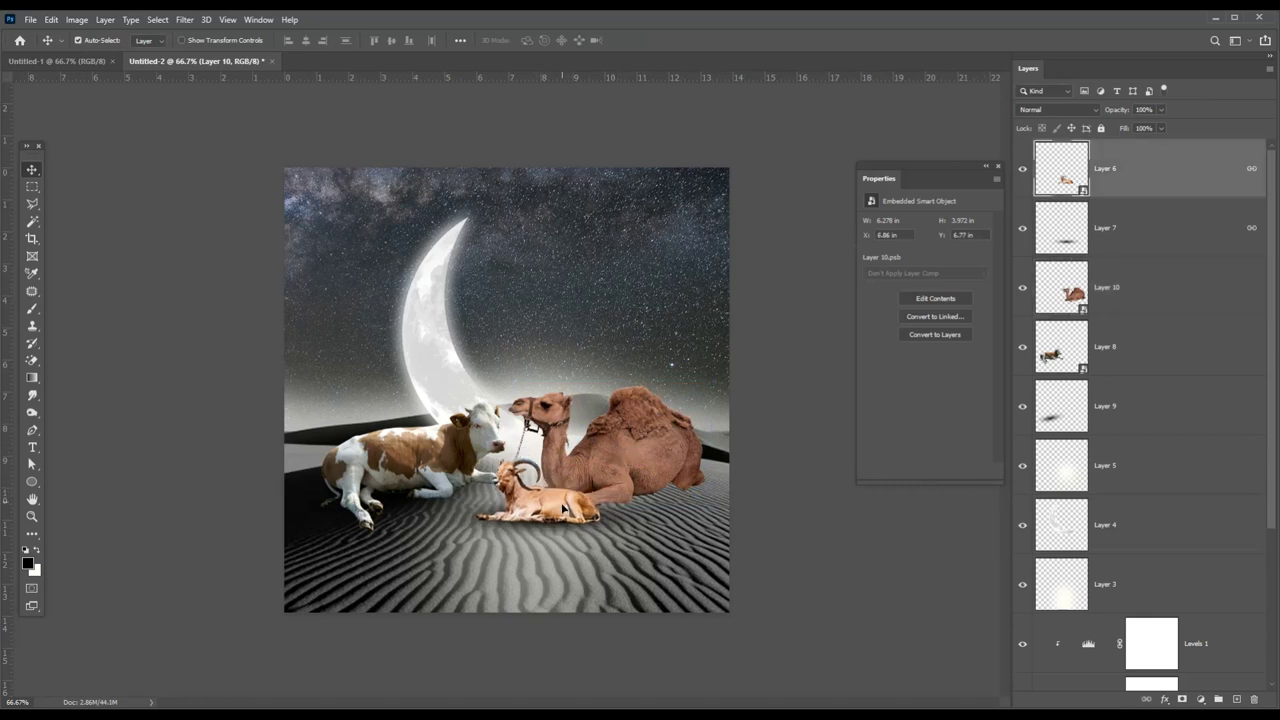
left_click_drag(655, 431, 650, 442)
left_click(468, 456)
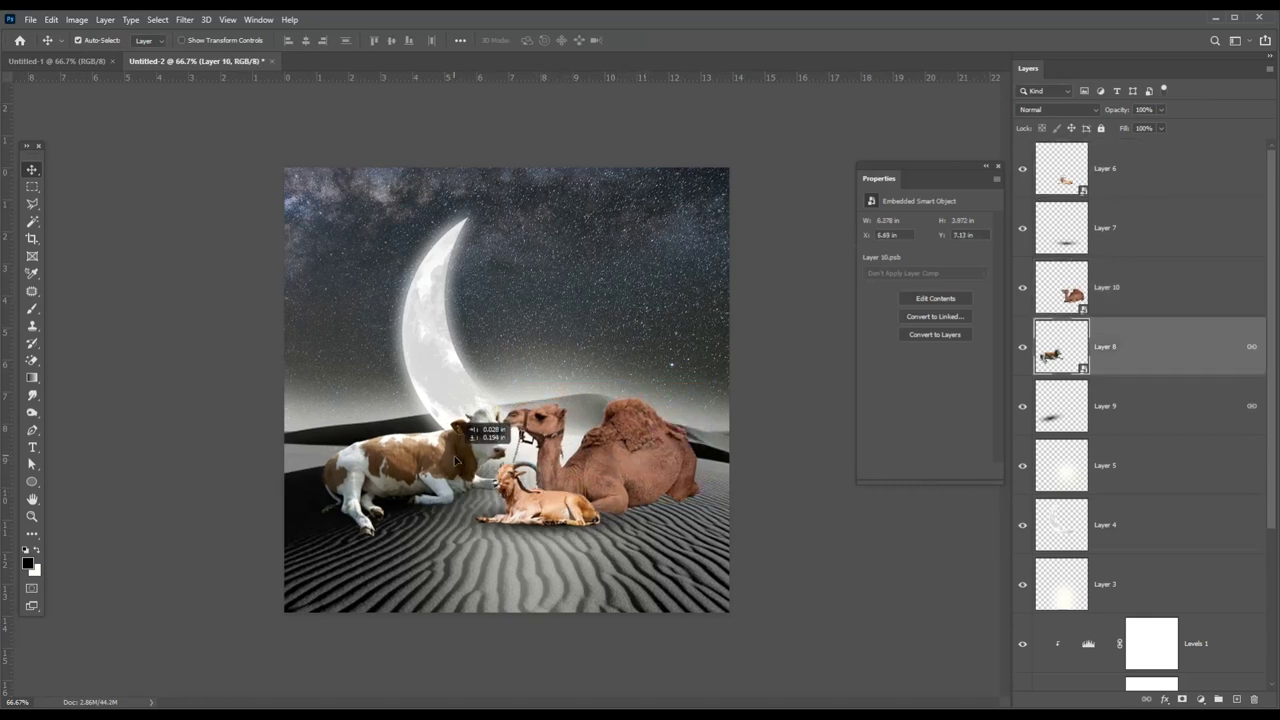
key("ctrl+t")
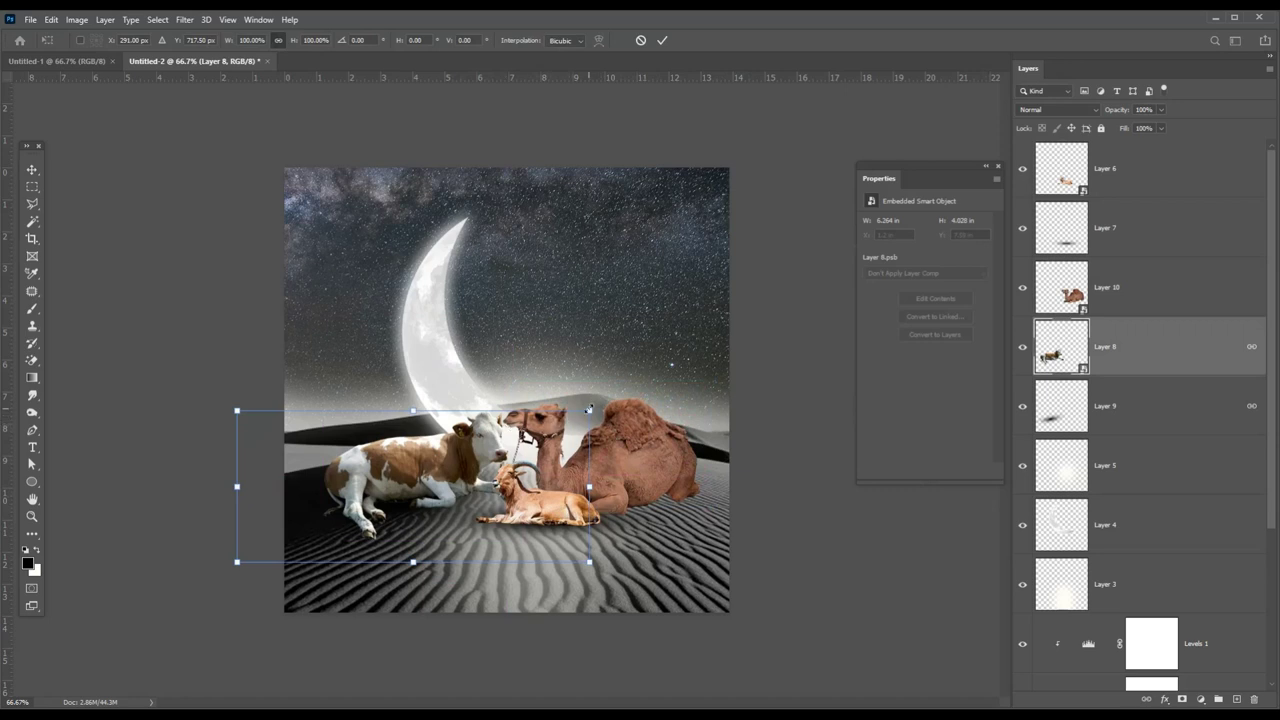
mouse_move(589, 410)
left_mouse_down()
mouse_move(568, 422)
mouse_move(580, 410)
left_mouse_up()
key("Return")
left_click(622, 445)
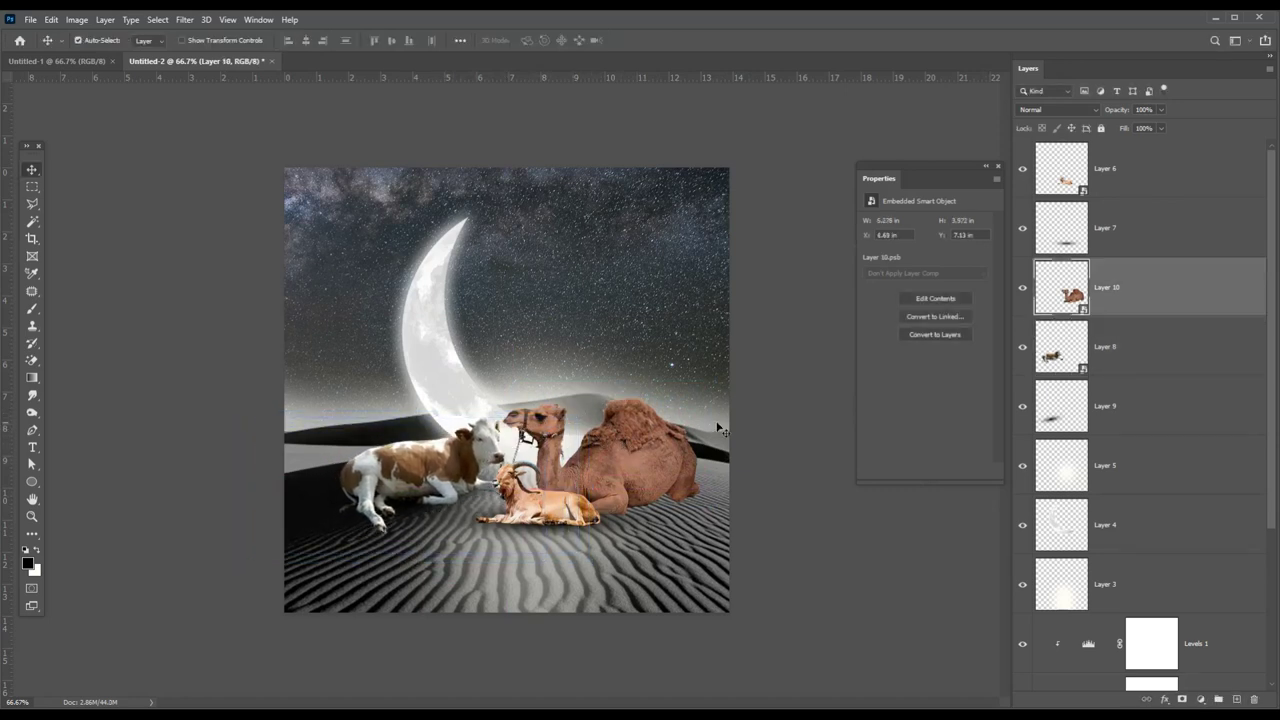
left_click(33, 310)
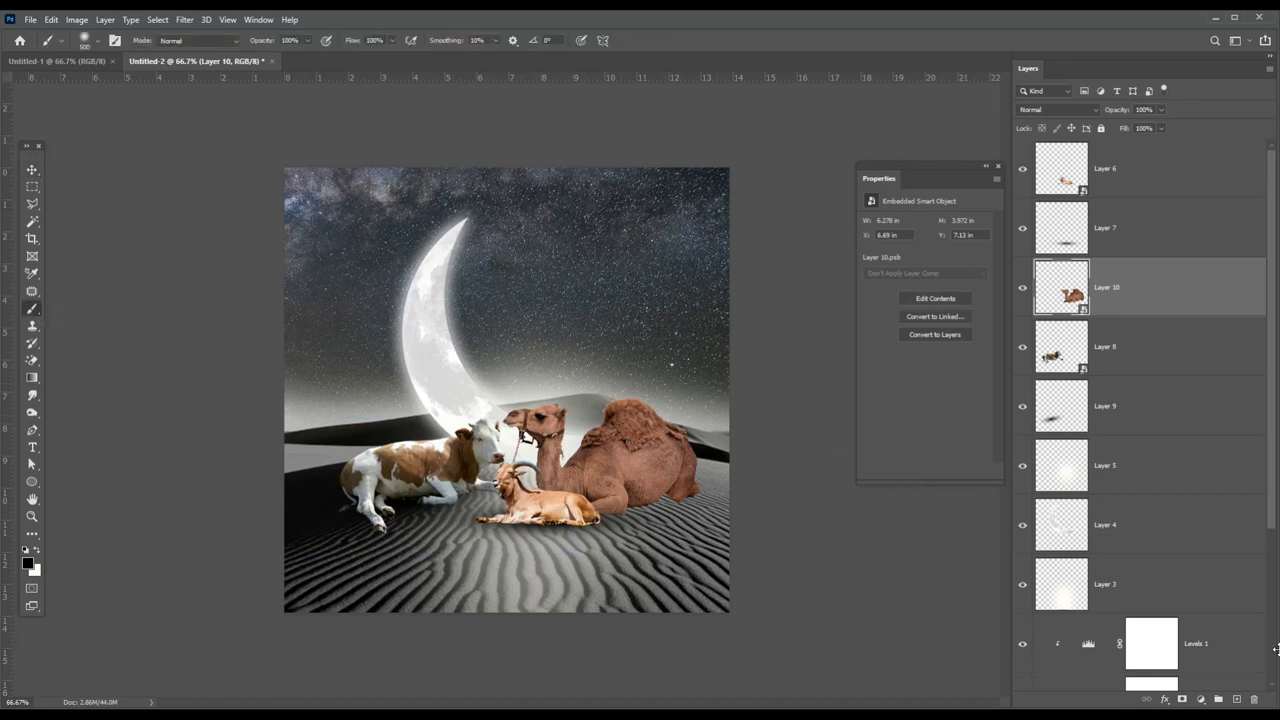
Paint a black blob on new Layer 11 below the camel and squash, tilt it into its shadow
left_click(1235, 698)
left_click(507, 368)
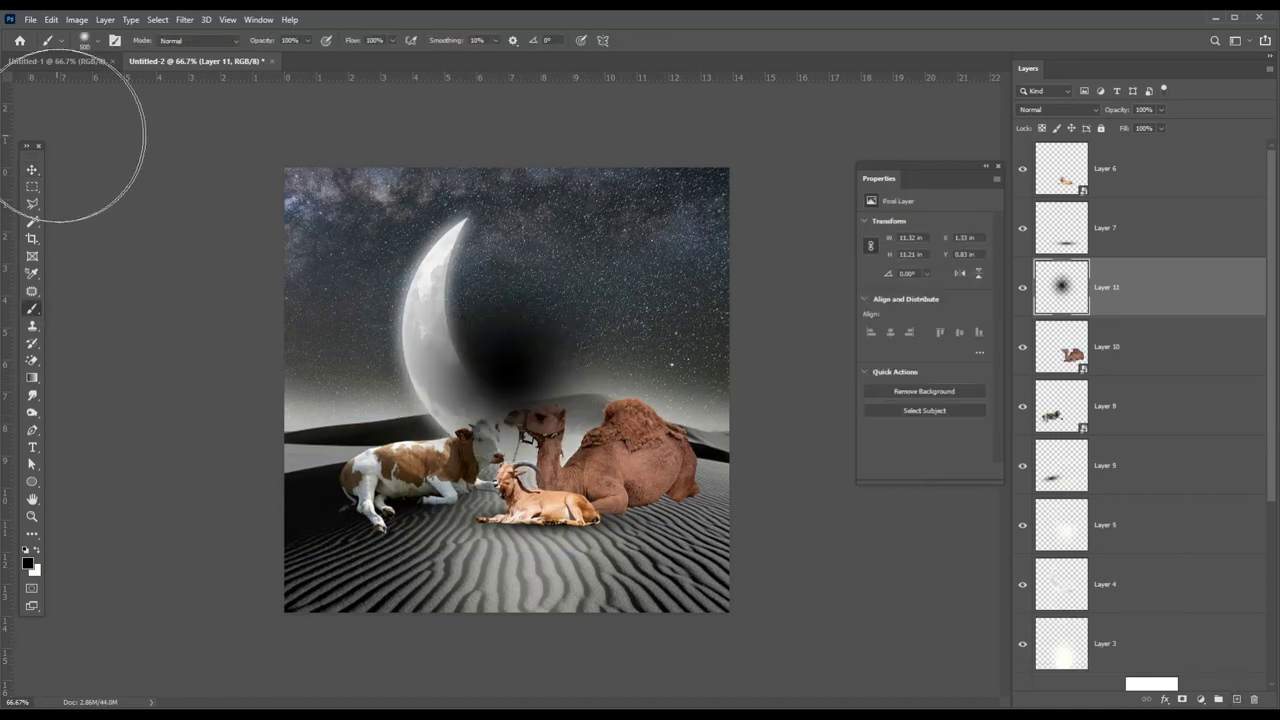
left_click(31, 171)
left_click_drag(1075, 270, 1192, 355)
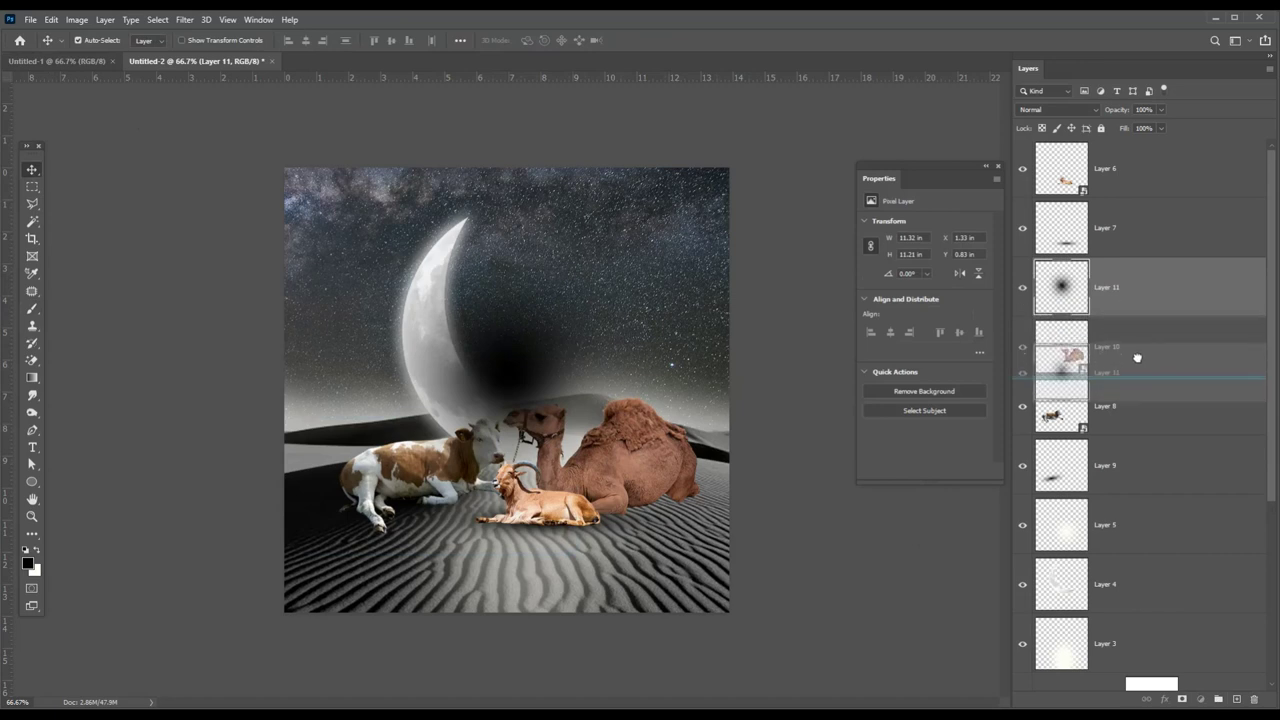
key("ctrl+t")
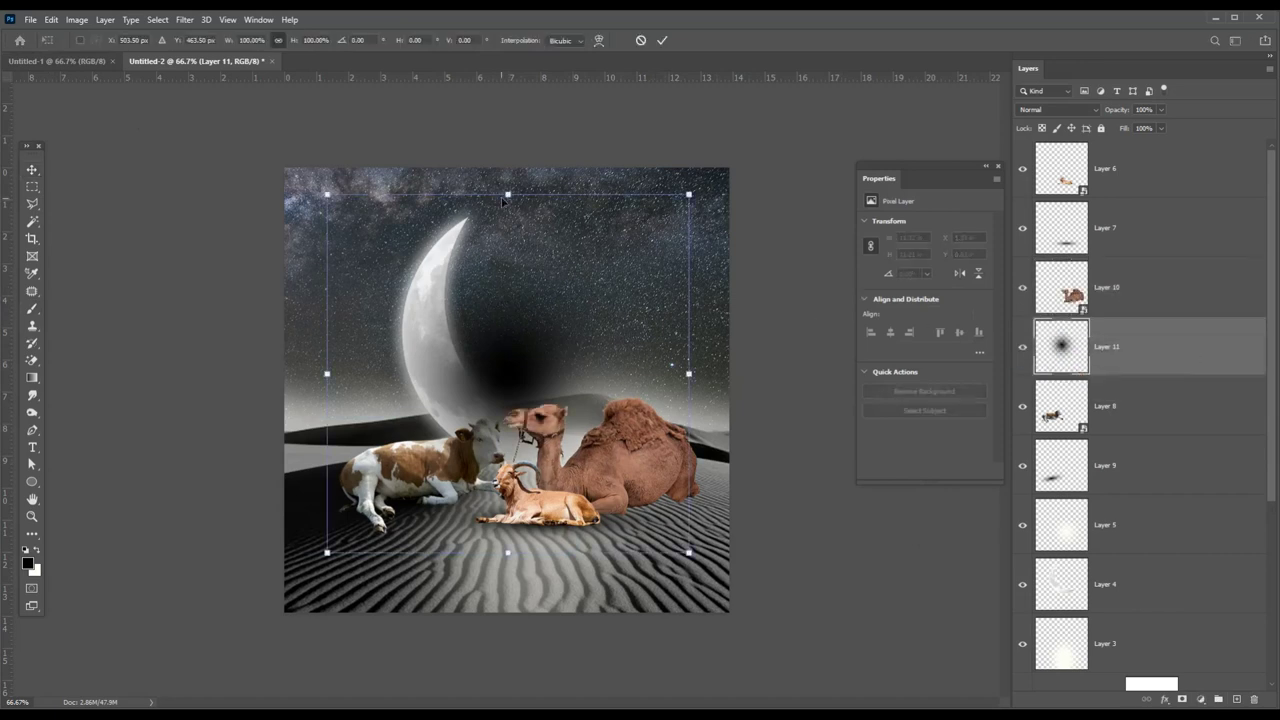
left_click_drag(508, 194, 508, 460)
left_click_drag(700, 470, 688, 431)
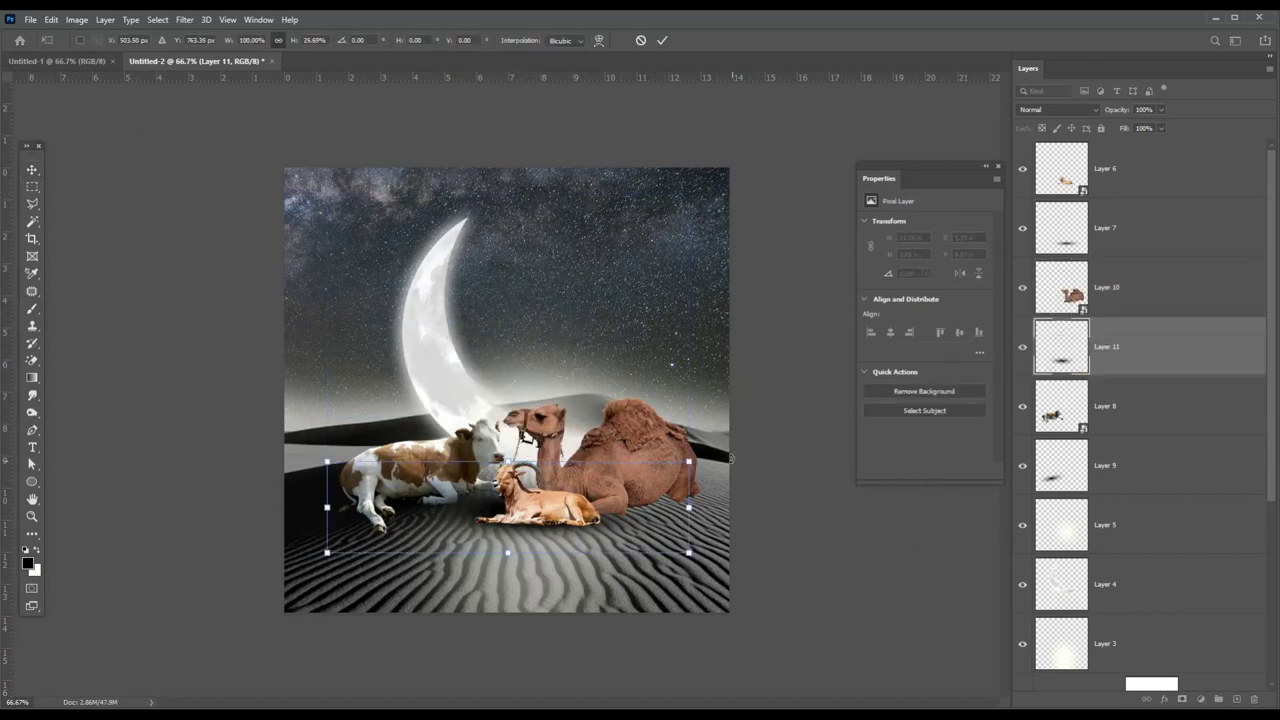
left_click_drag(579, 464, 677, 470)
key("Return")
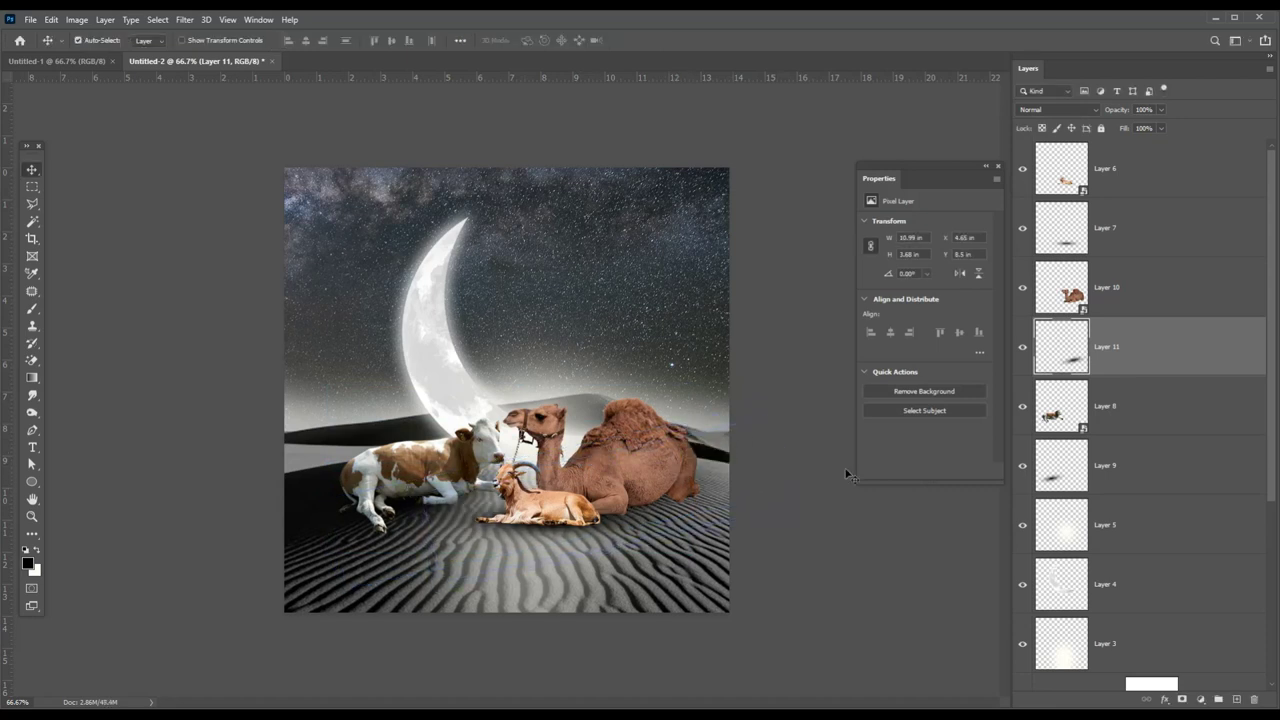
Link camel Layer 10 with its shadow Layer 11
left_click(1148, 305, "ctrl")
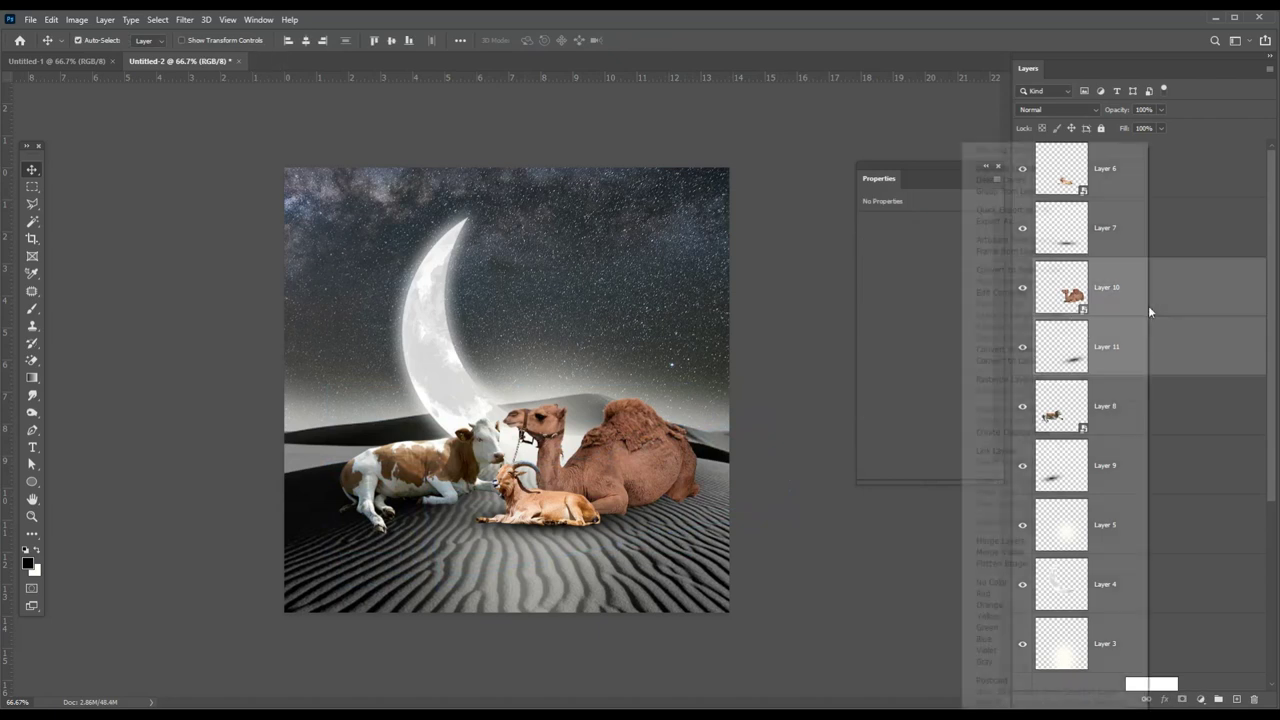
right_click(1148, 305)
left_click(1023, 451)
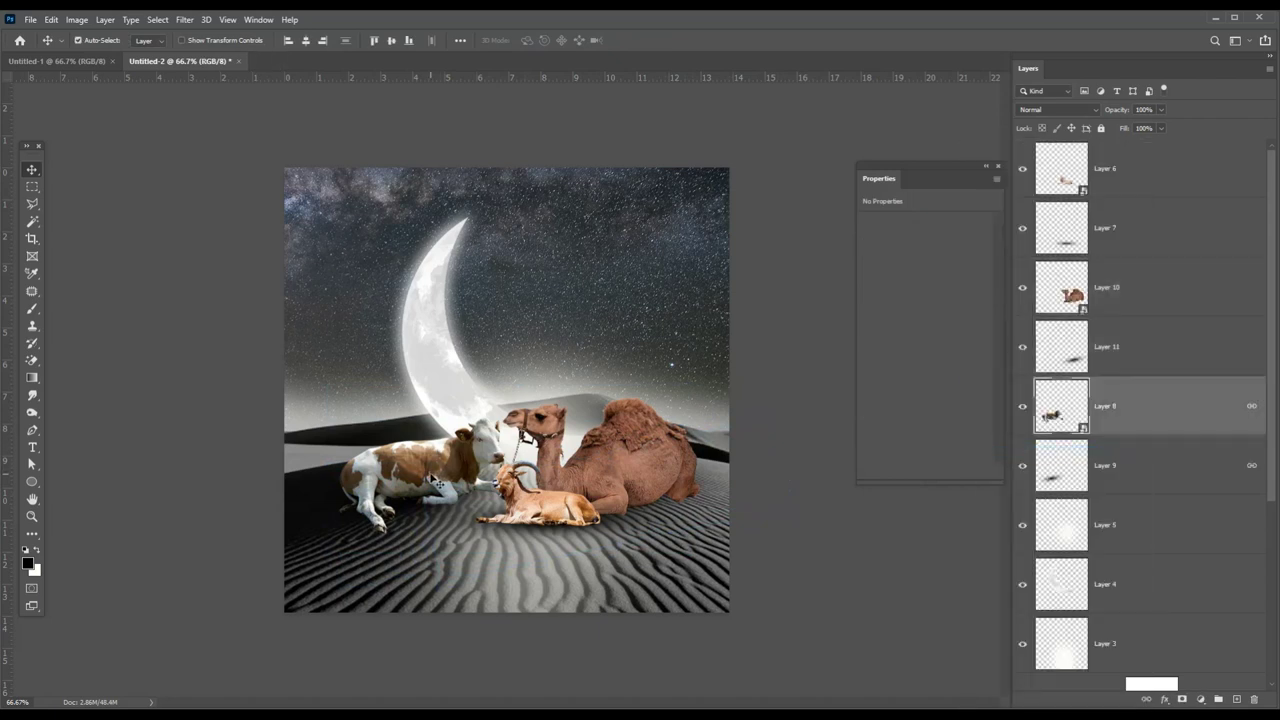
Nudge the cow, goat and camel repeatedly until the goat sits between cow and camel
left_click_drag(437, 481, 421, 481)
mouse_move(524, 514)
left_mouse_down()
mouse_move(513, 514)
mouse_move(549, 503)
left_mouse_up()
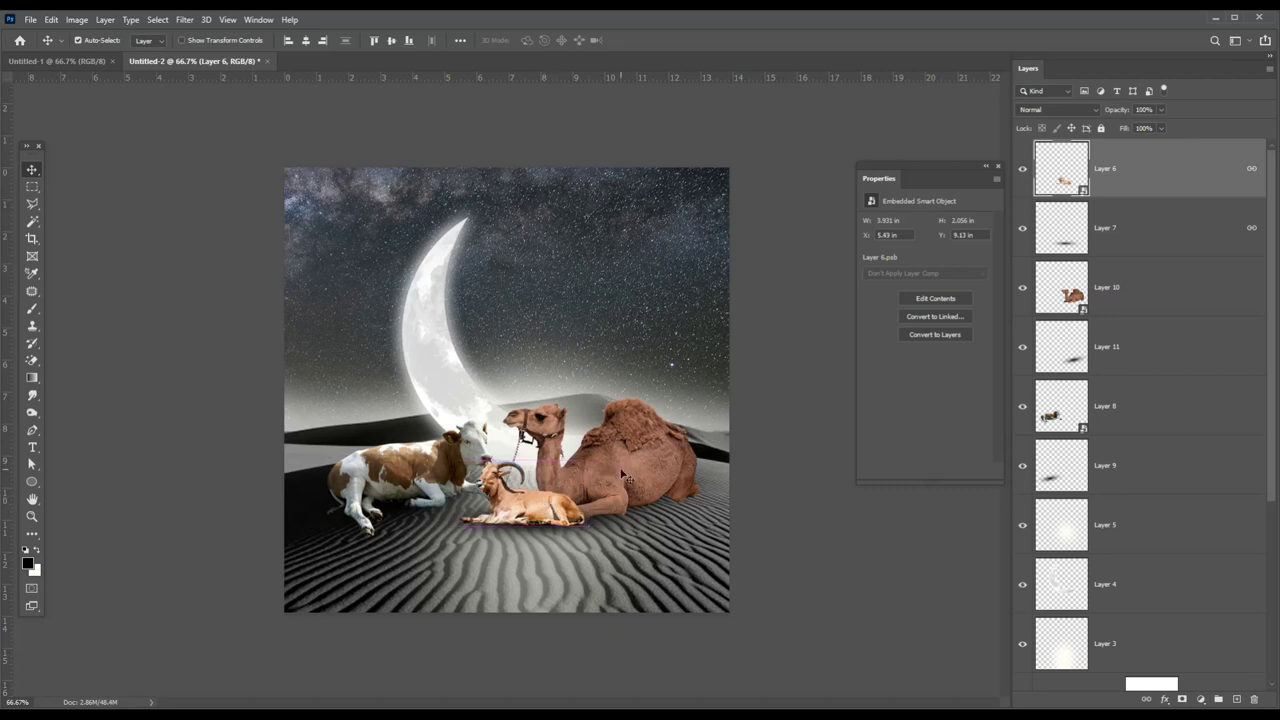
left_click(497, 408)
mouse_move(625, 485)
left_mouse_down()
mouse_move(640, 497)
mouse_move(616, 466)
left_mouse_up()
left_click(530, 505)
left_click_drag(521, 469, 513, 507)
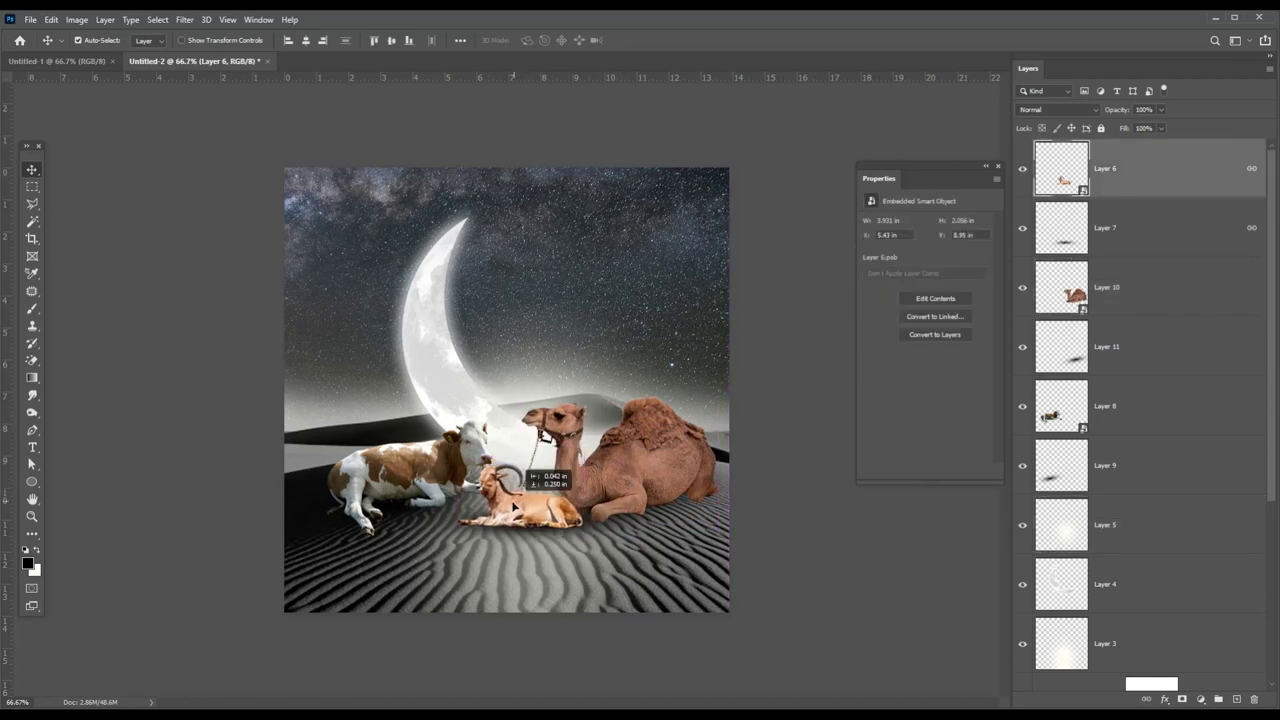
left_click_drag(396, 467, 401, 457)
left_click_drag(582, 472, 578, 478)
left_click_drag(505, 503, 502, 494)
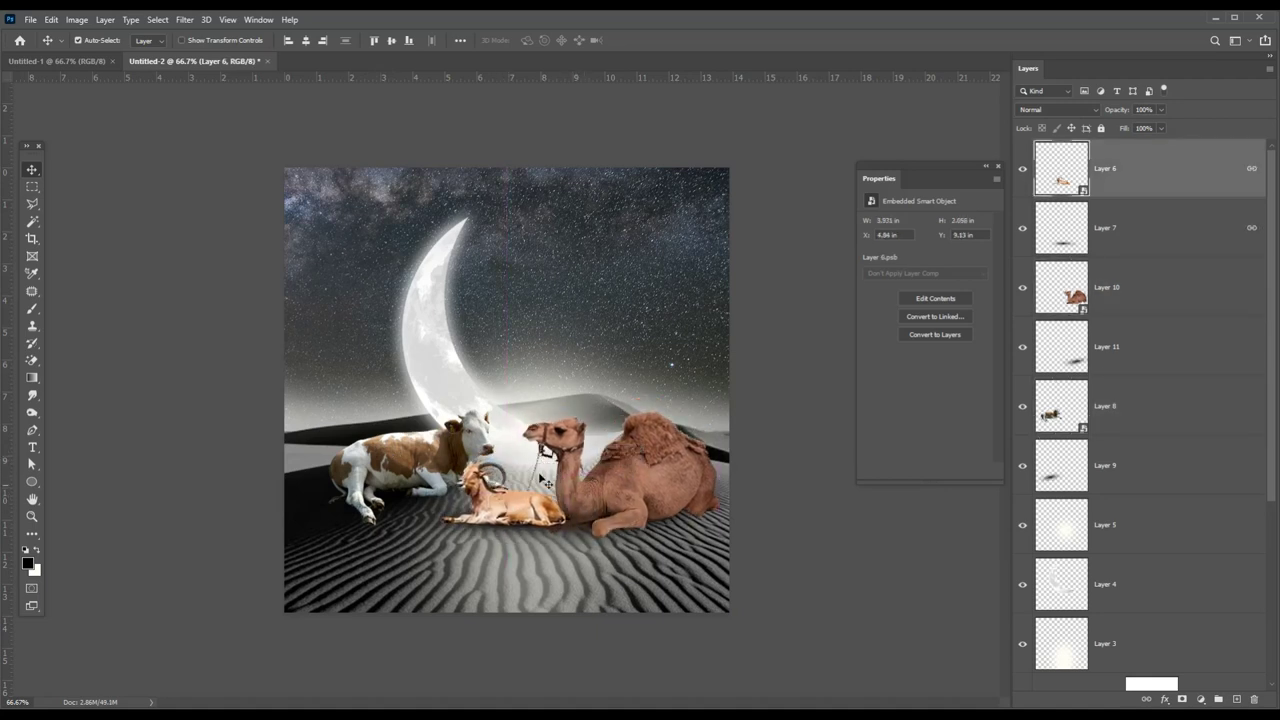
left_click_drag(420, 460, 433, 468)
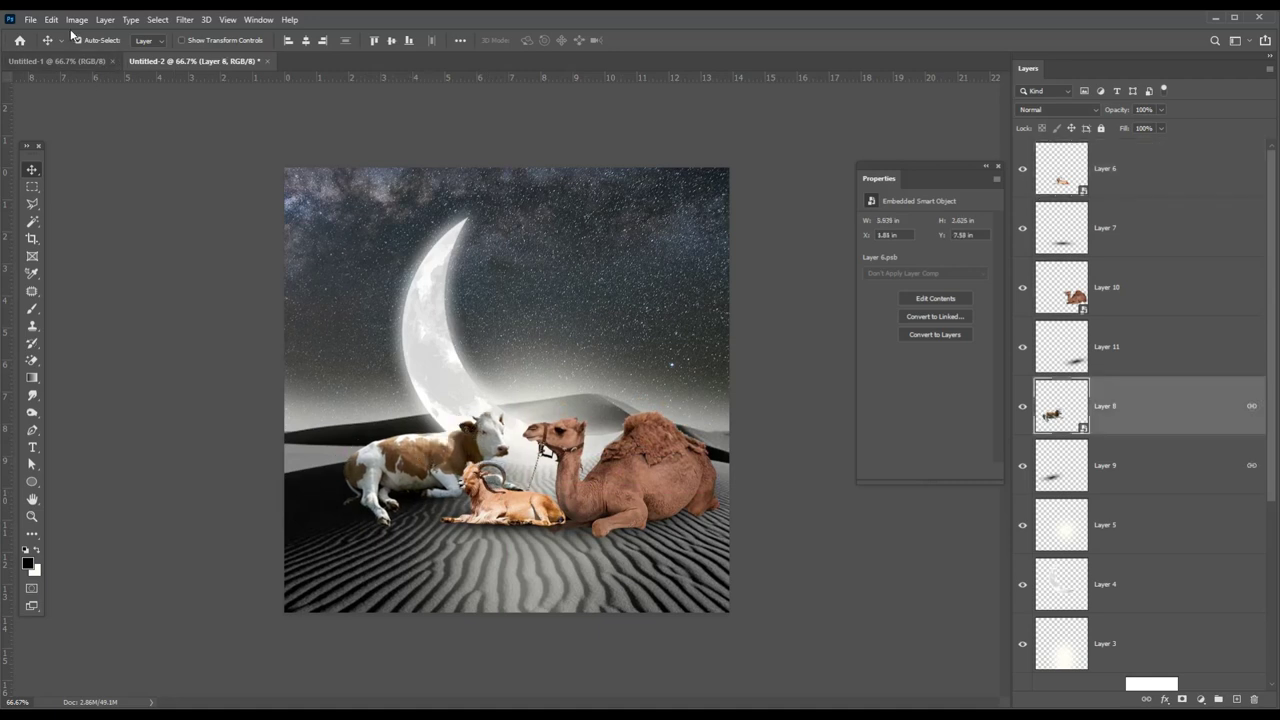
left_click(33, 19)
Open the calligraphy image 12.png and drag it into the composite
left_click(45, 50)
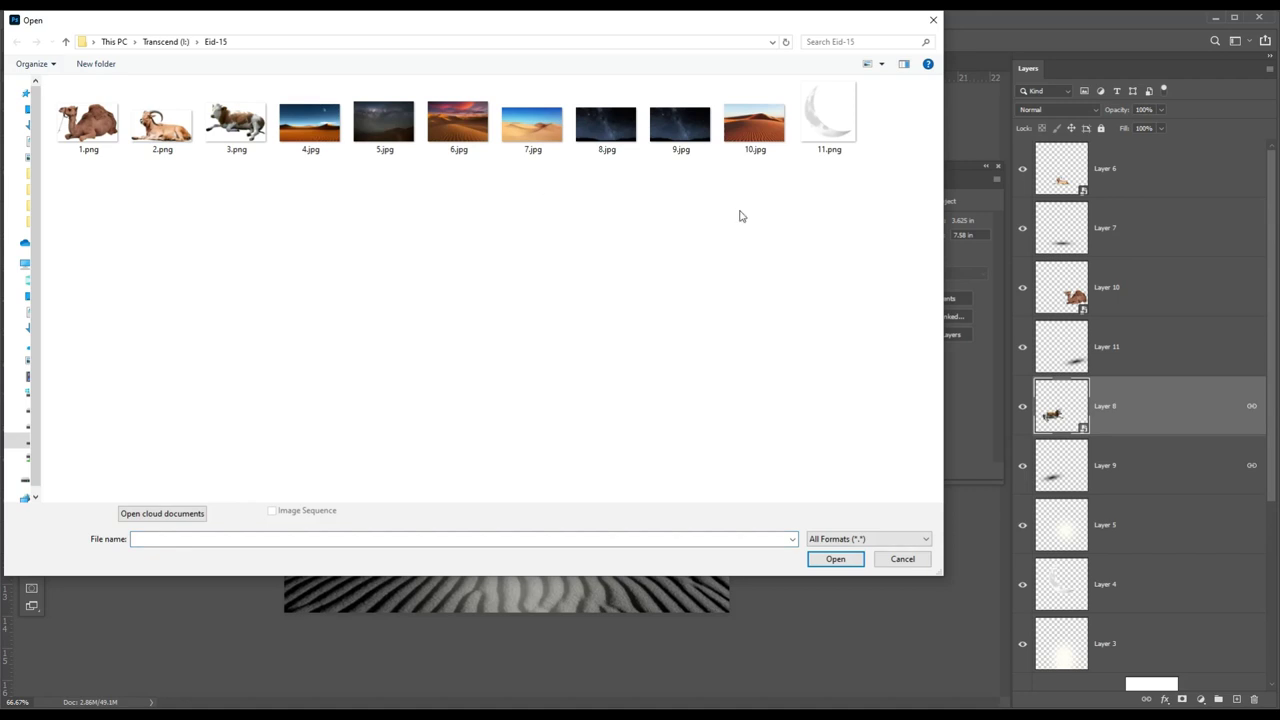
left_click(921, 559)
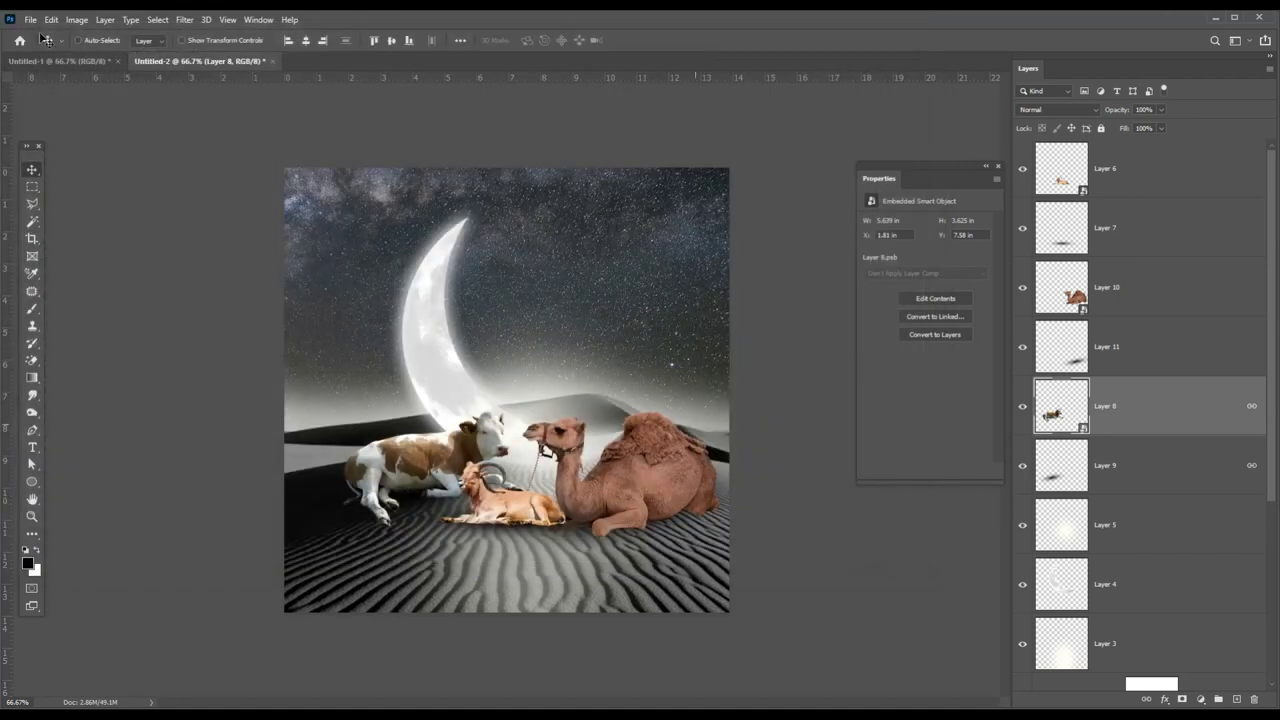
left_click(30, 19)
left_click(42, 48)
double_click(903, 117)
mouse_move(630, 308)
left_mouse_down()
mouse_move(232, 81)
mouse_move(592, 315)
left_mouse_up()
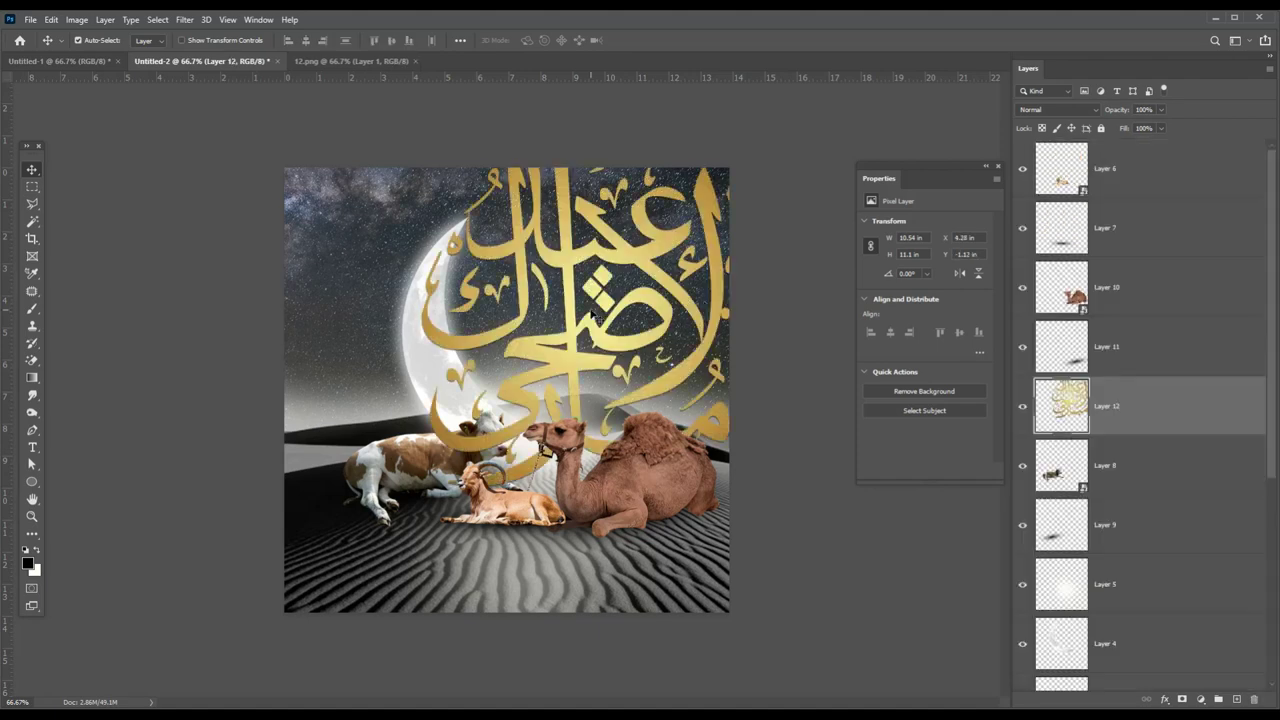
Make the calligraphy a smart object at the top of the stack, scaled to about 39%
right_click(1220, 409)
left_click(1150, 338)
left_click_drag(1150, 395, 1155, 167)
key("ctrl+t")
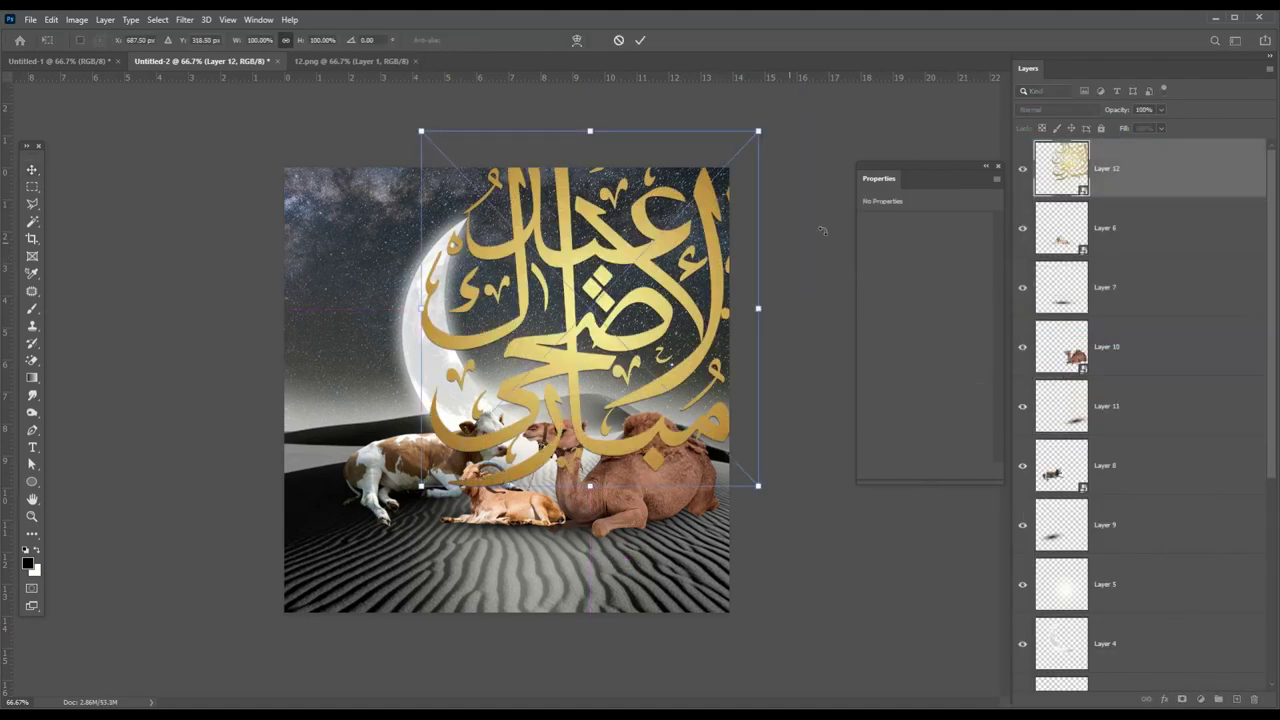
mouse_move(765, 125)
left_mouse_down()
mouse_move(572, 270)
mouse_move(551, 306)
left_mouse_up()
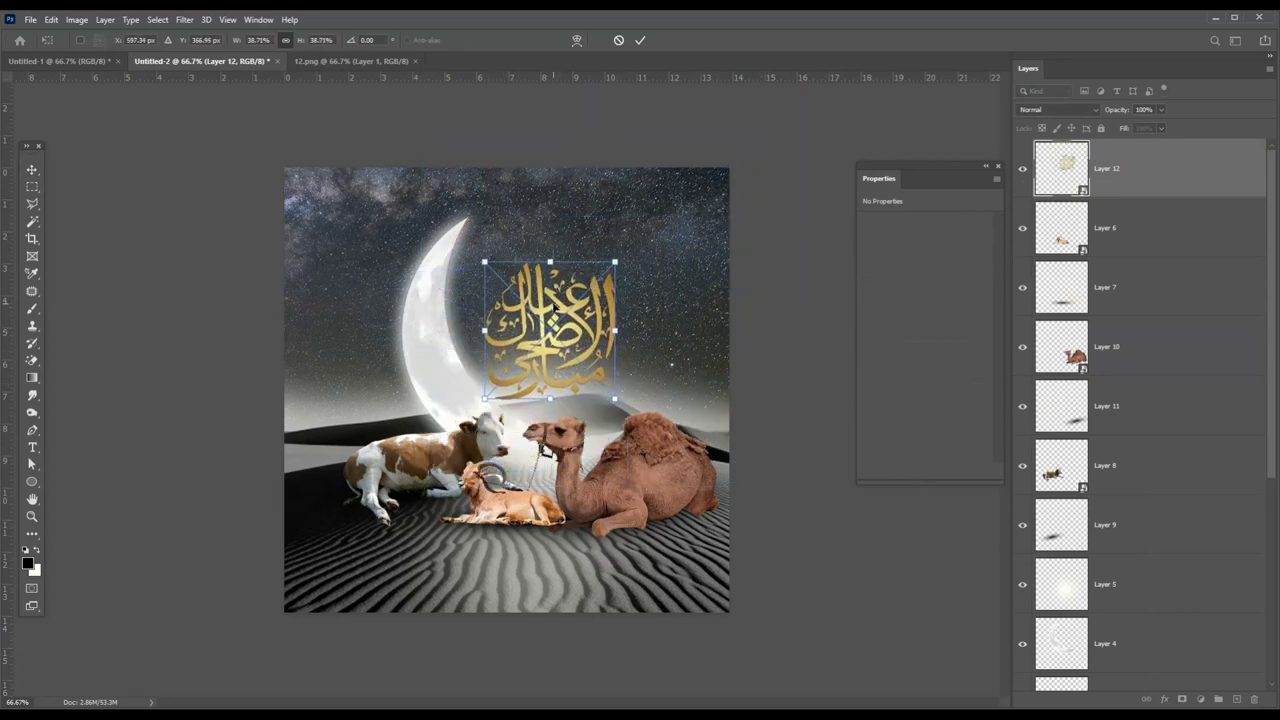
key("Return")
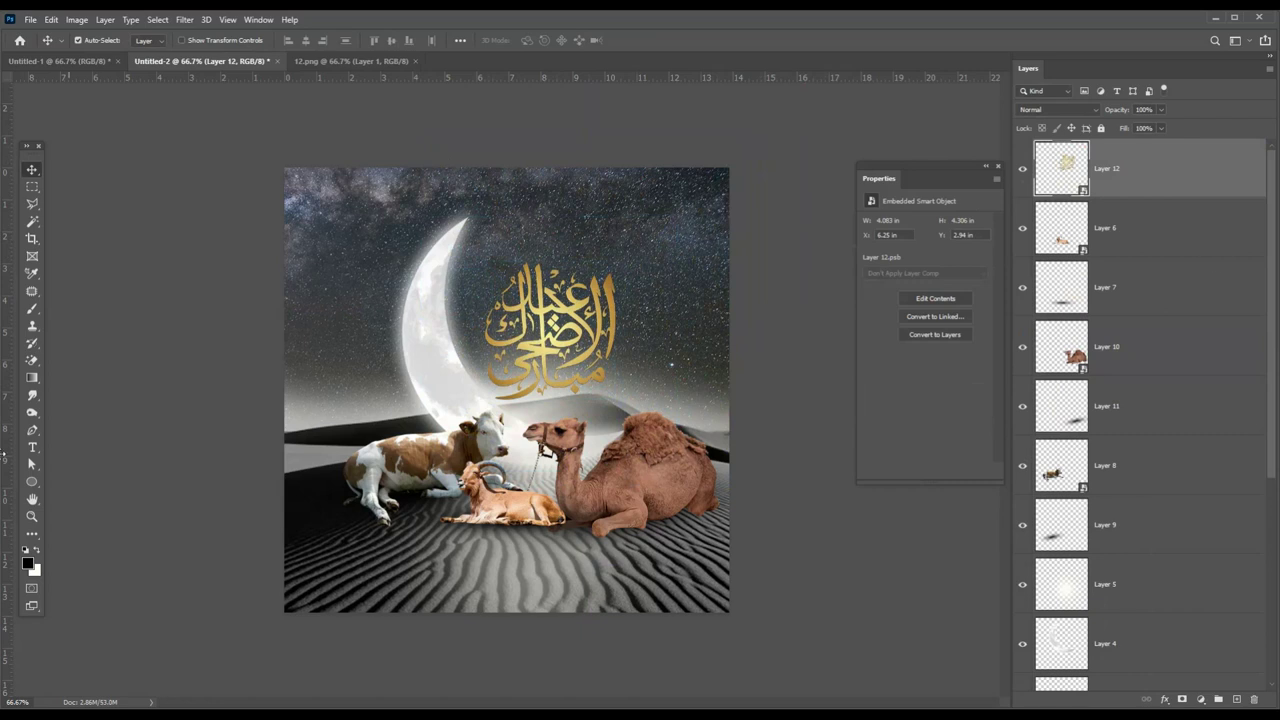
Give Layer 12 a white (ffffff) Outer Glow, tuning opacity around 24% and size to 38 px
right_click(1190, 200)
left_click(1133, 150)
left_click(817, 402)
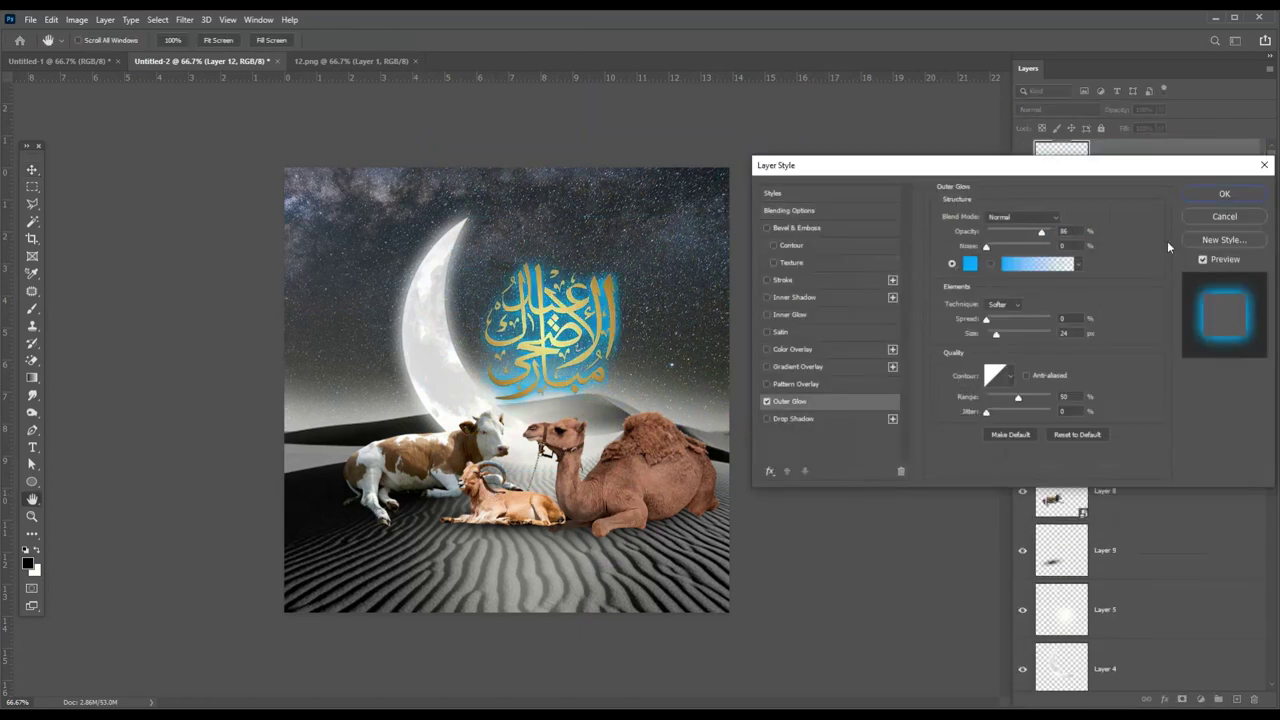
type("ffffff")
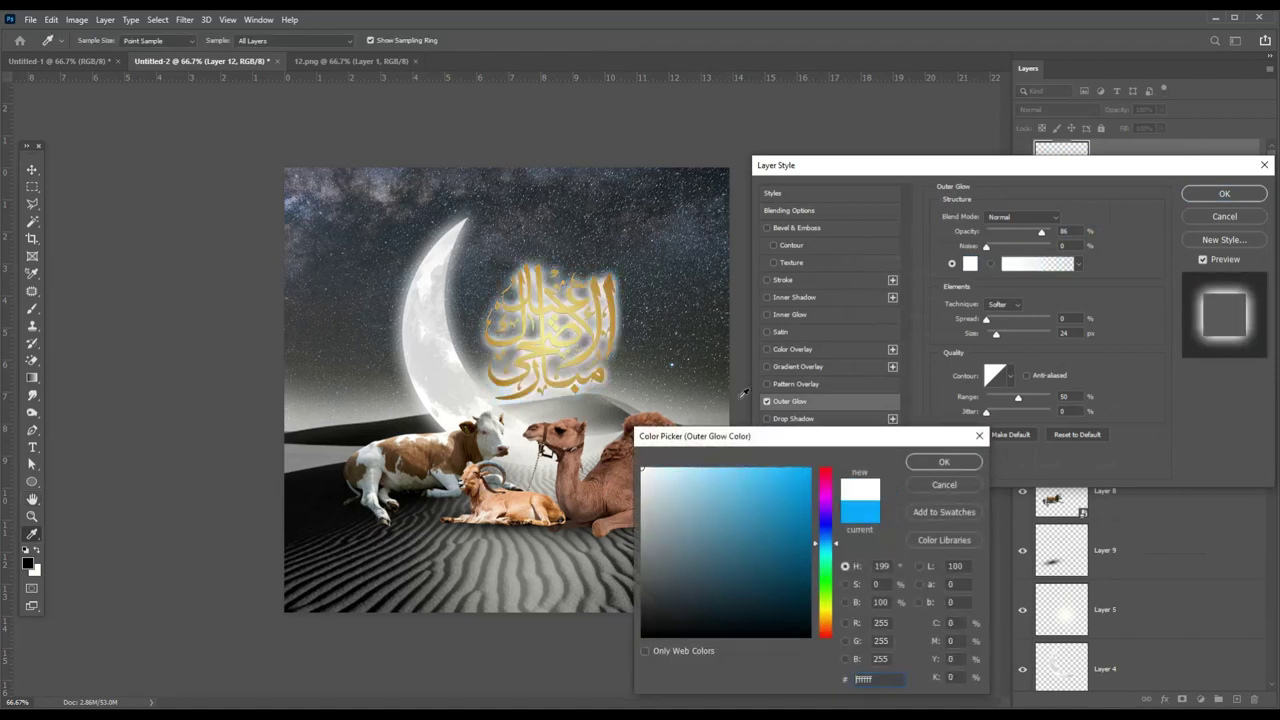
left_click(968, 462)
left_click_drag(1041, 231, 997, 231)
left_click_drag(996, 335, 1002, 335)
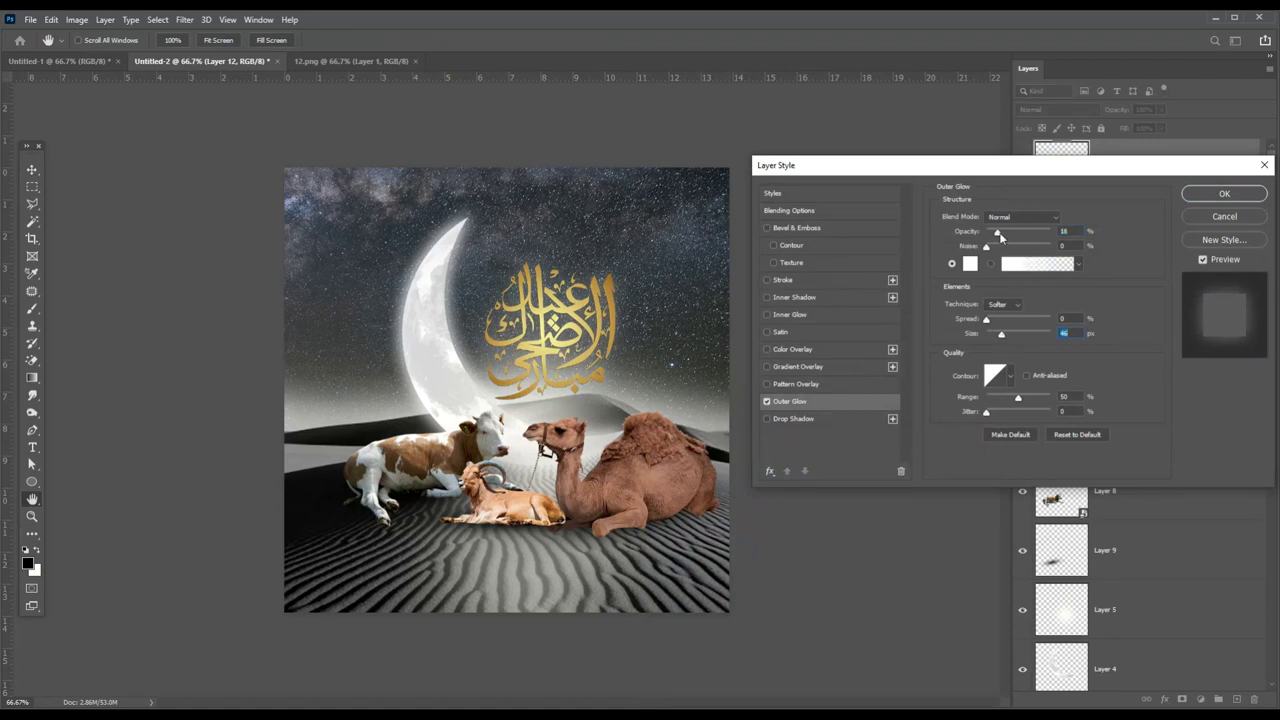
left_click_drag(1000, 233, 1003, 233)
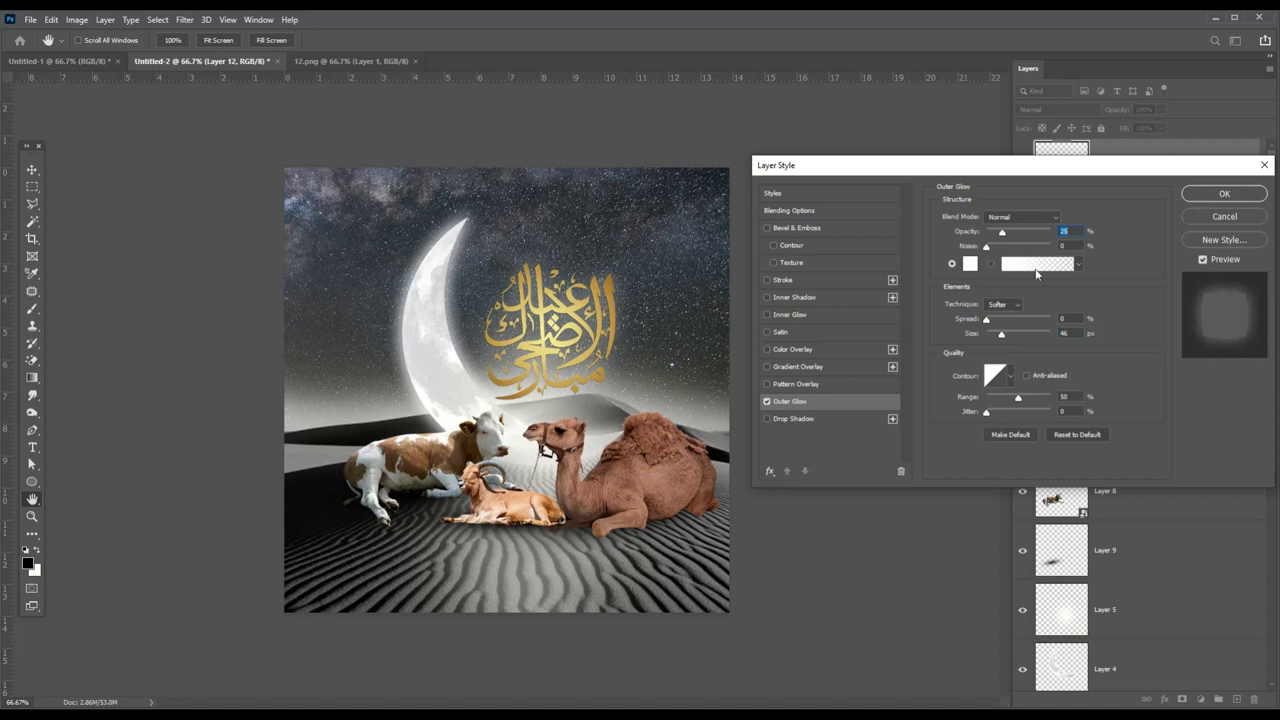
left_click_drag(1006, 233, 1002, 233)
left_click_drag(1001, 334, 998, 334)
mouse_move(1002, 233)
left_mouse_down()
mouse_move(1013, 233)
mouse_move(994, 233)
left_mouse_up()
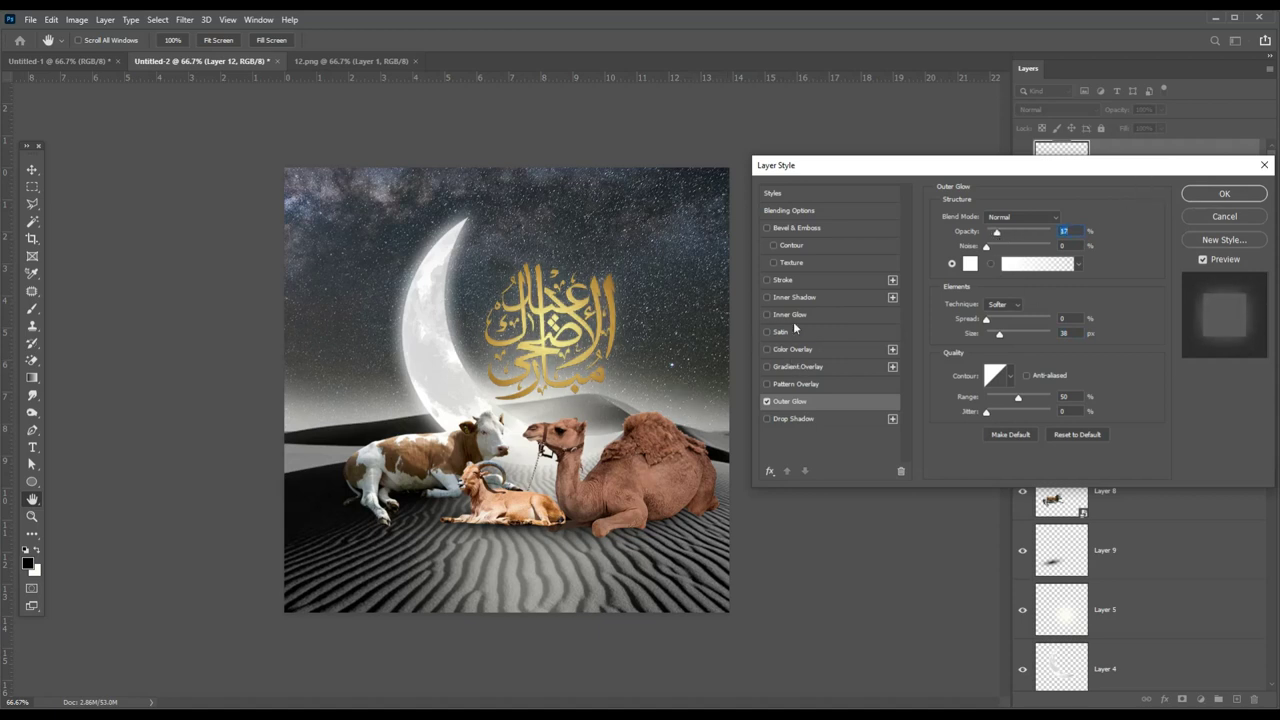
Add a black (000000) Inner Shadow at about 78% opacity and 8 px size
left_click(809, 297)
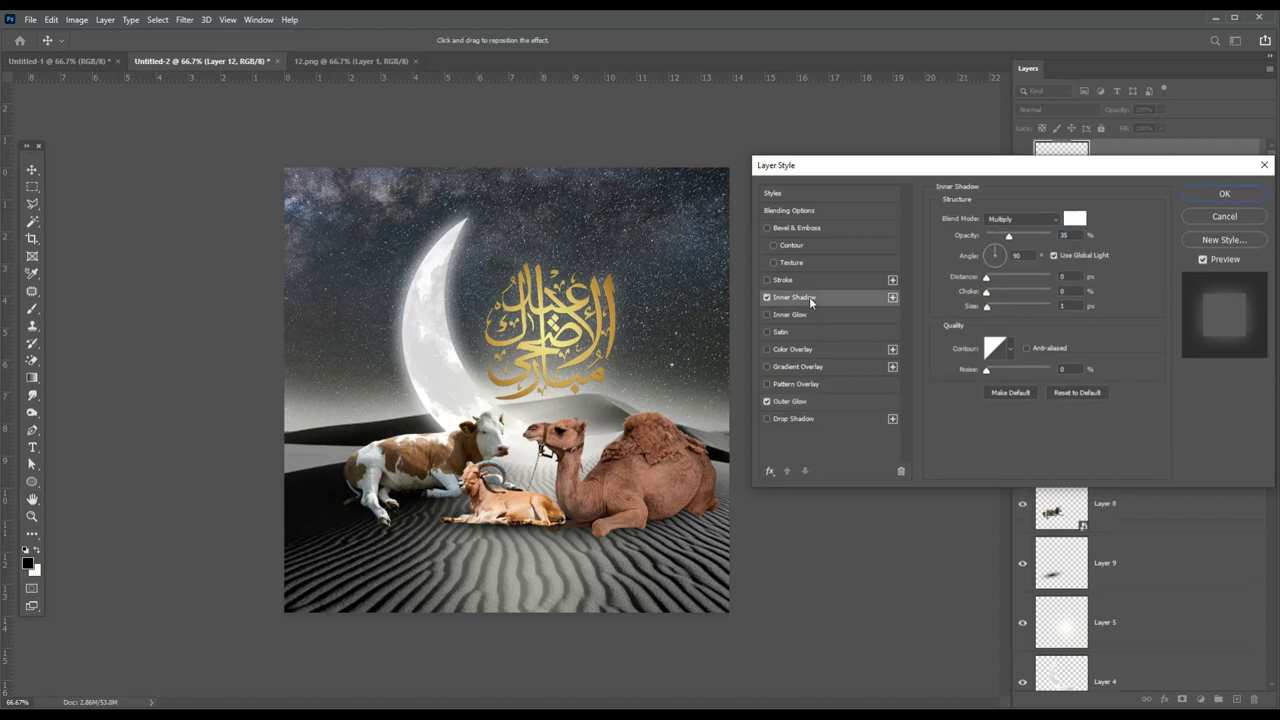
left_click(1073, 220)
type("000000")
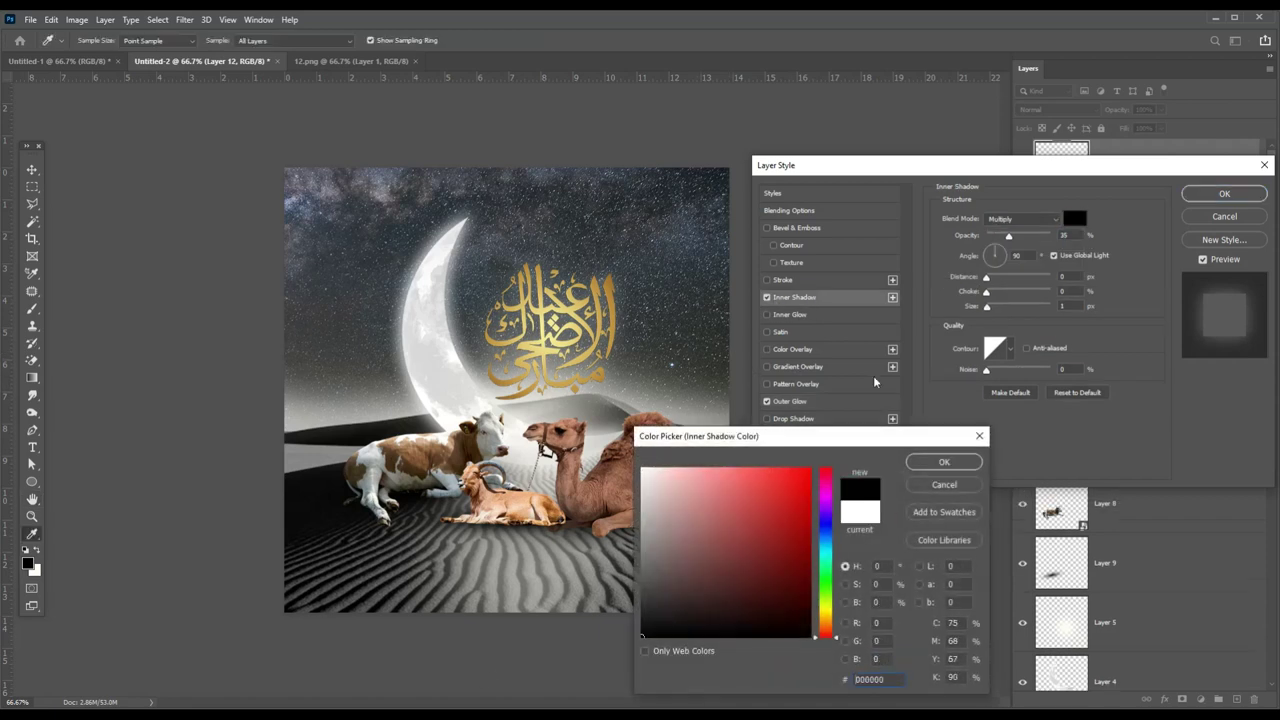
left_click(941, 461)
left_click_drag(1008, 236, 1038, 235)
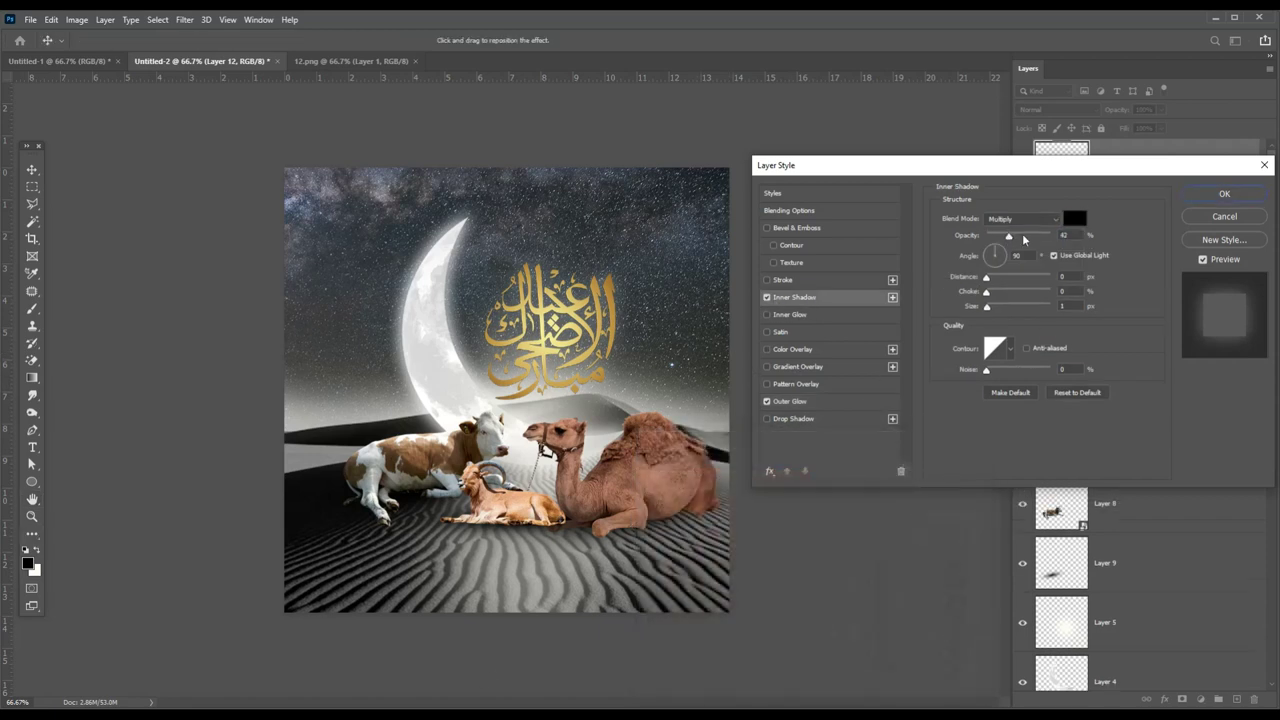
left_click_drag(987, 306, 985, 309)
Remove the Inner Shadow, then try and discard Inner Glow and Satin effects
left_click(767, 297)
left_click(791, 315)
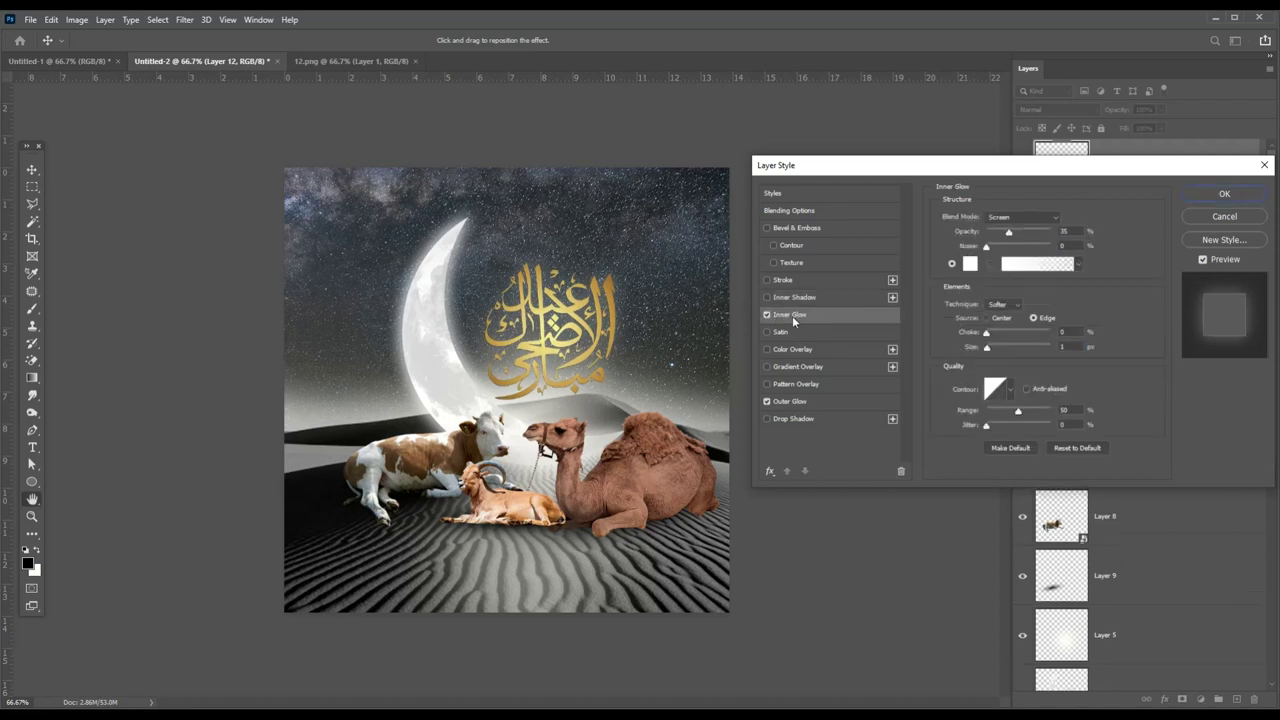
left_click(791, 330)
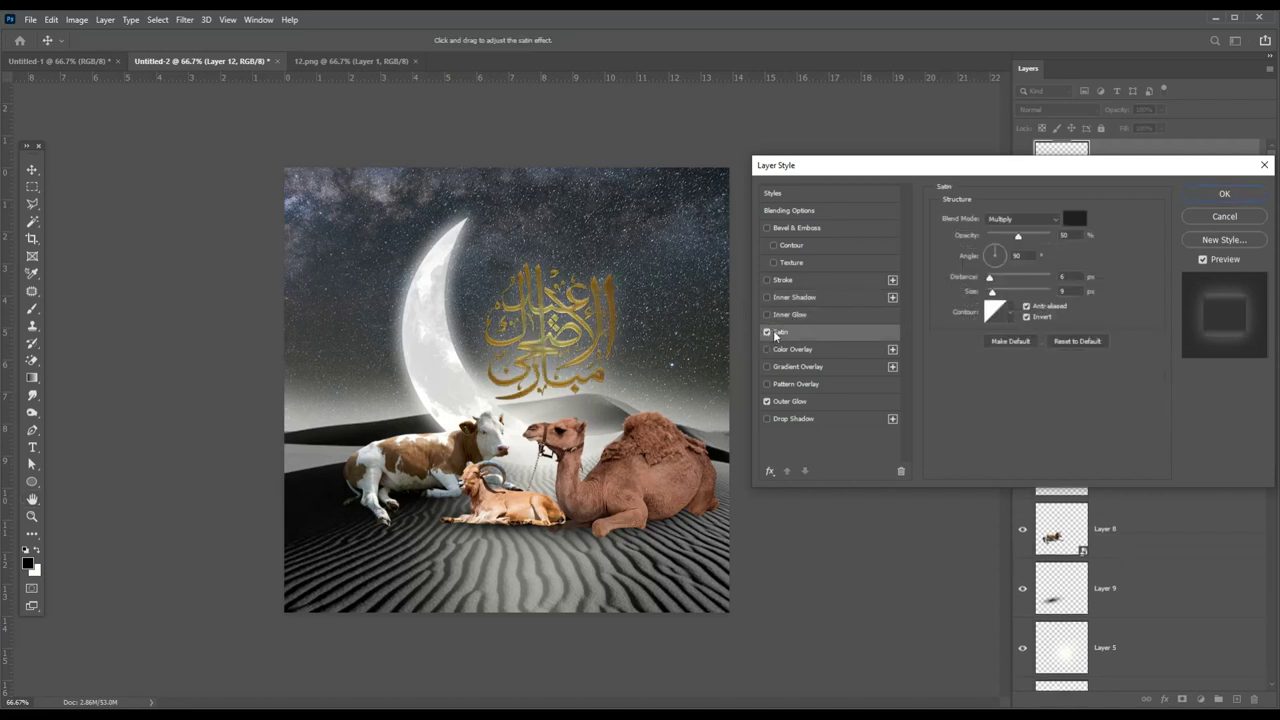
left_click(767, 331)
Apply the layer style and shrink the calligraphy to about 35%
left_click(1222, 194)
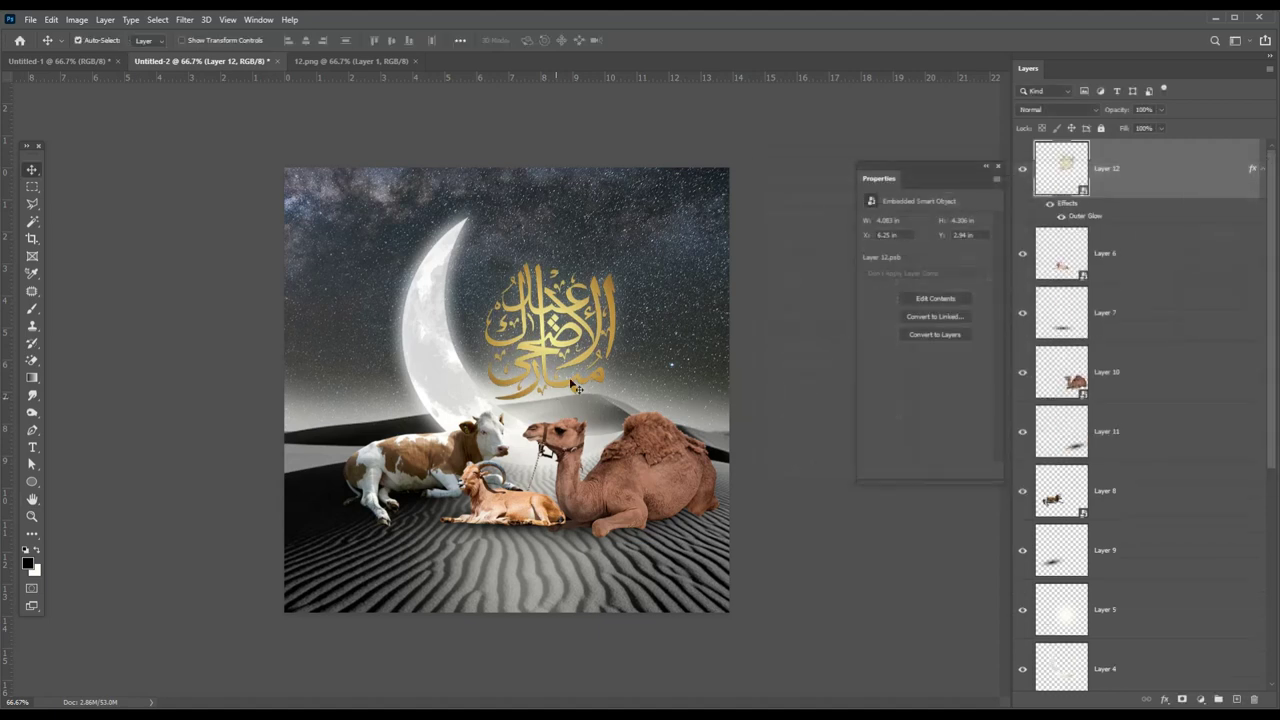
key("ctrl+t")
left_click_drag(615, 262, 608, 268)
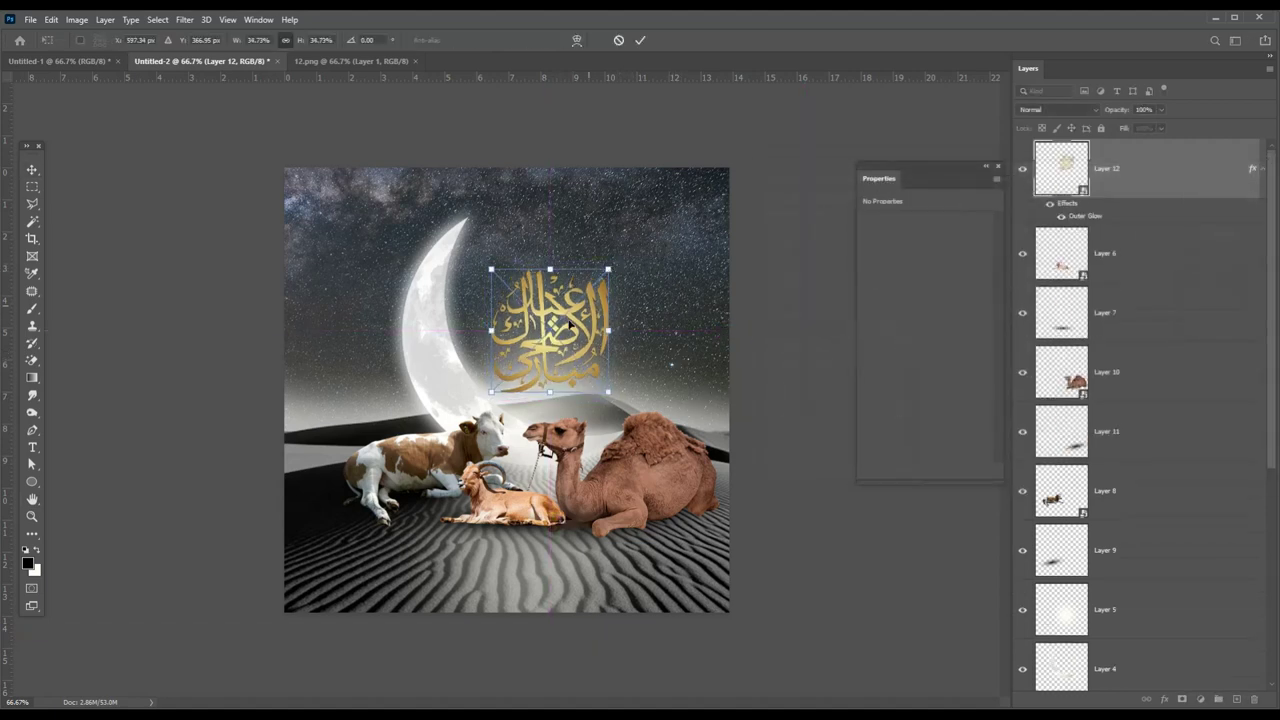
key("Return")
left_click(580, 362)
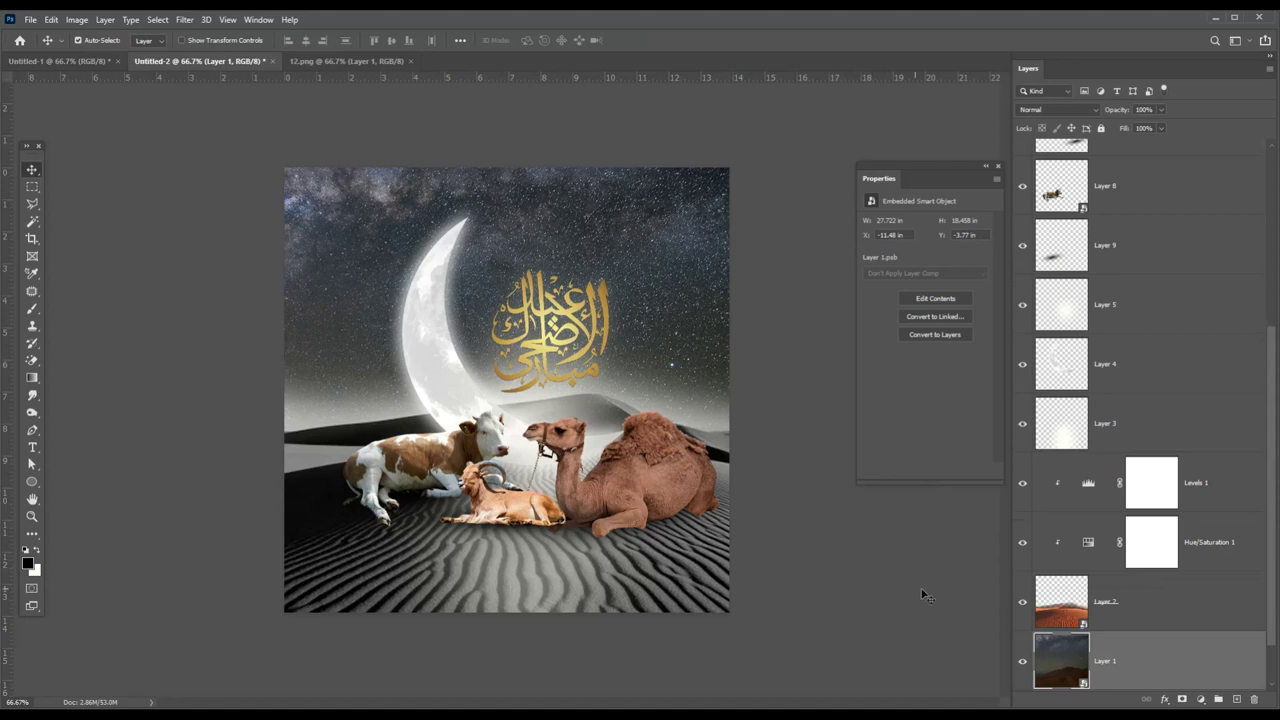
Add a Color Lookup adjustment layer above the calligraphy layer
scroll(1228, 307, "up", 5)
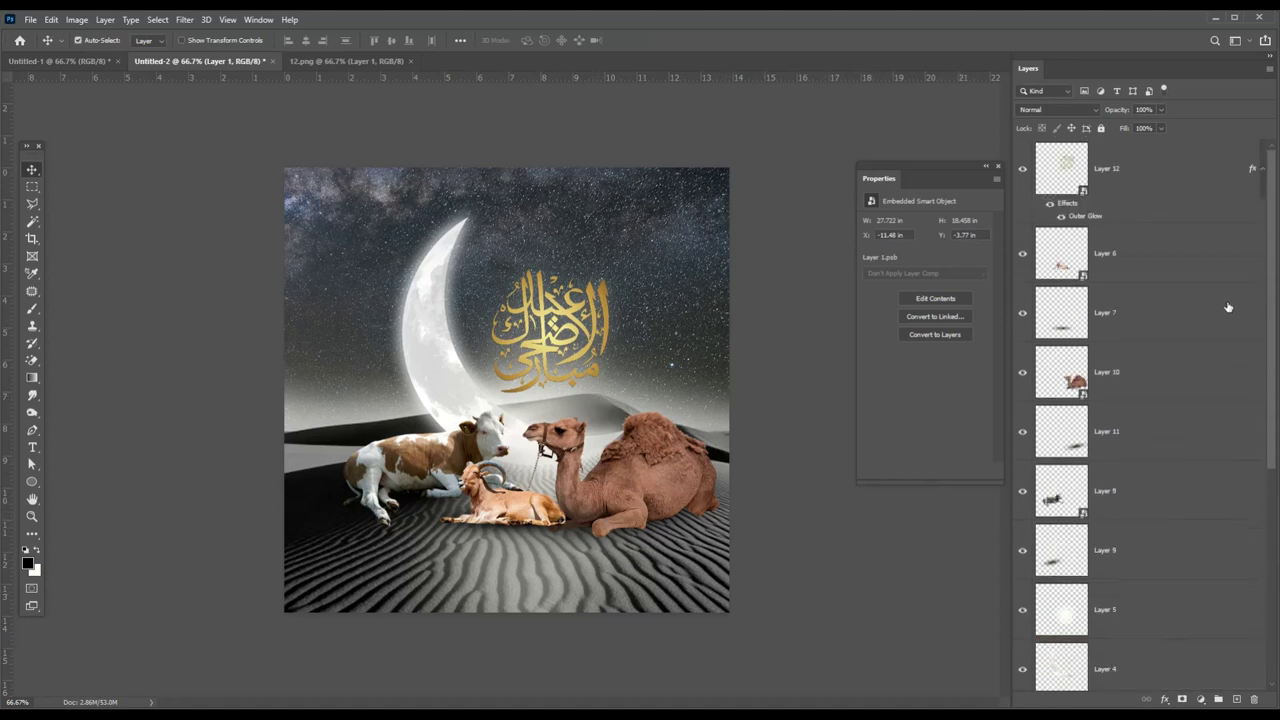
left_click(1135, 160)
left_click(1200, 699)
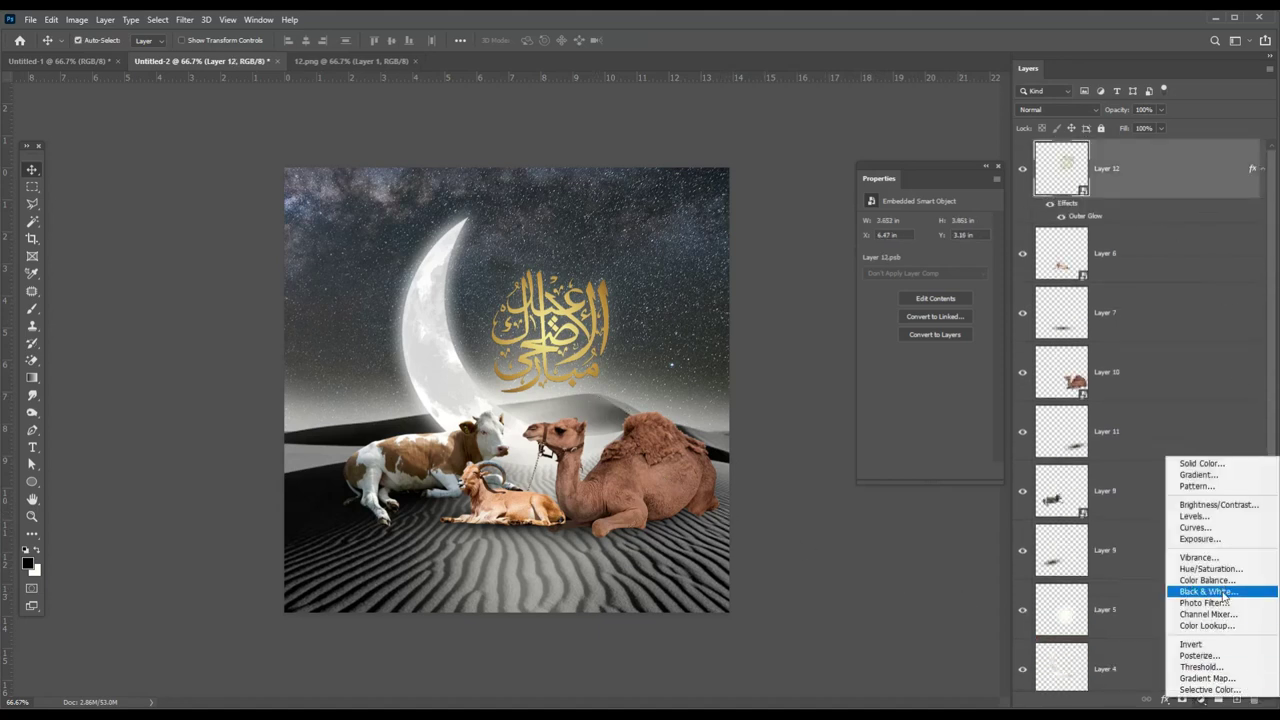
left_click(1205, 625)
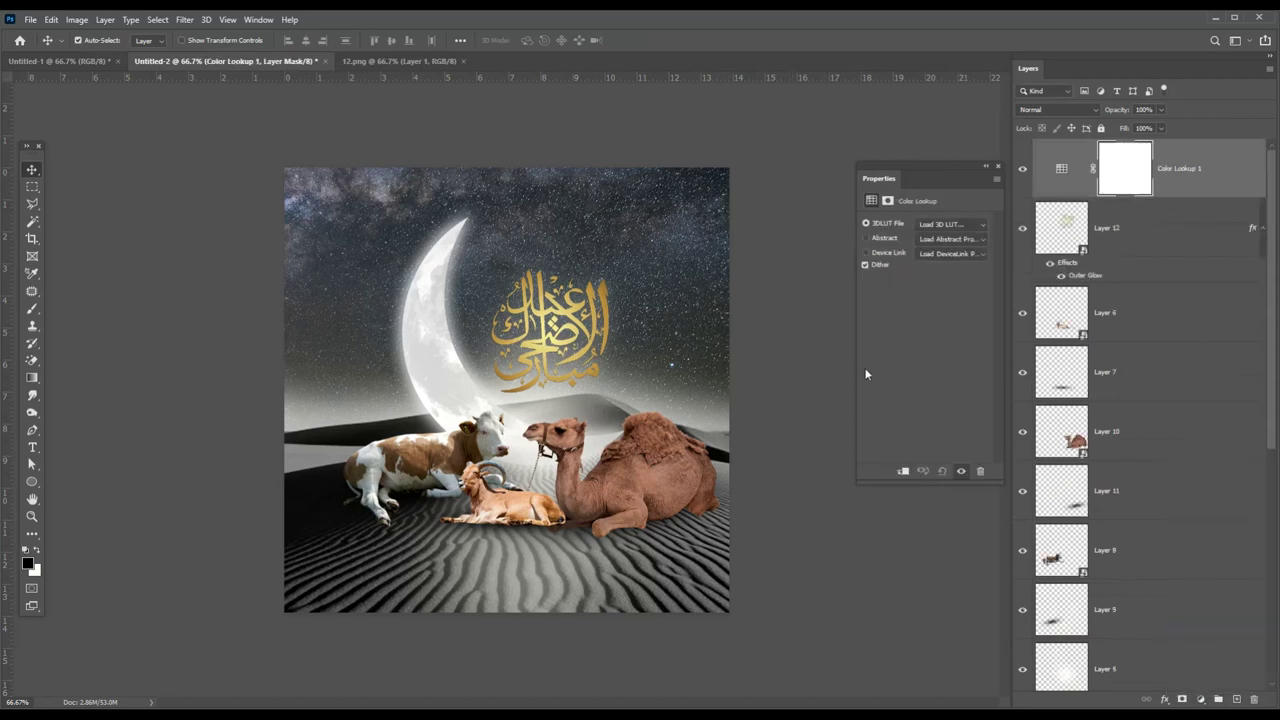
Try EdgyAmber, Bleach Bypass and Crisp_Warm looks, then keep DropBlues.3DL; select Layer 10
left_click(958, 230)
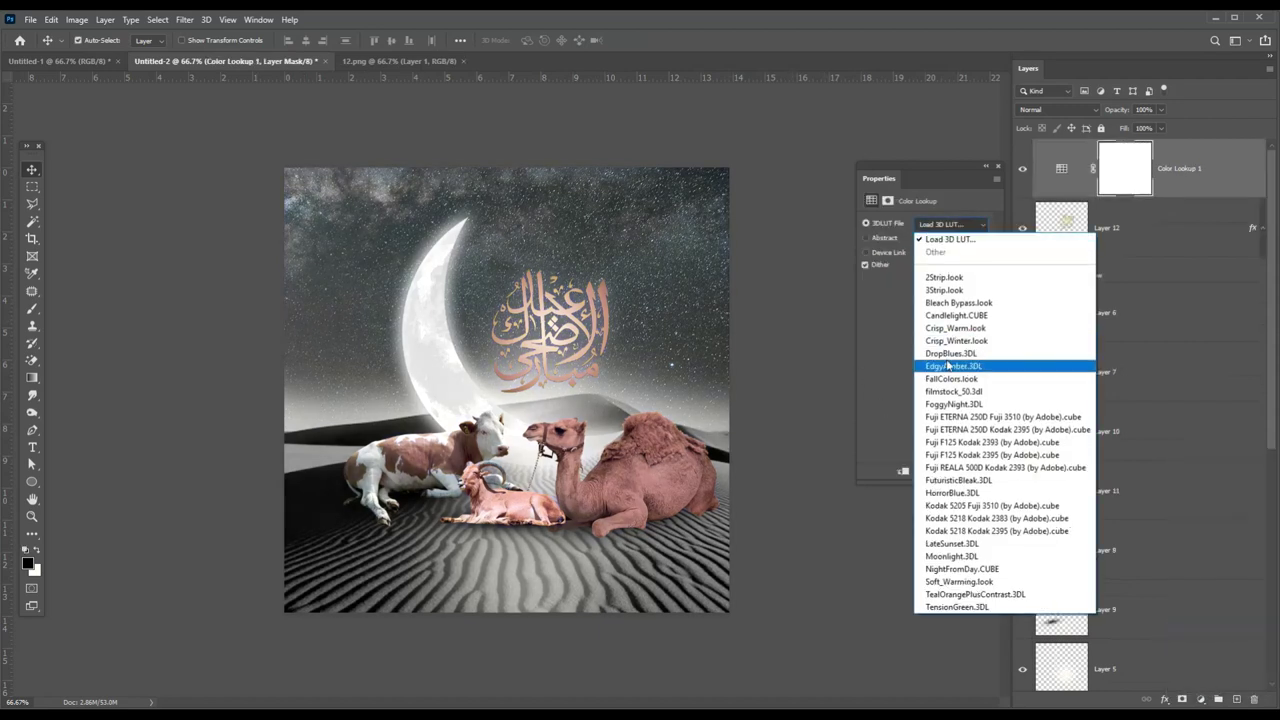
left_click(965, 366)
left_click(971, 222)
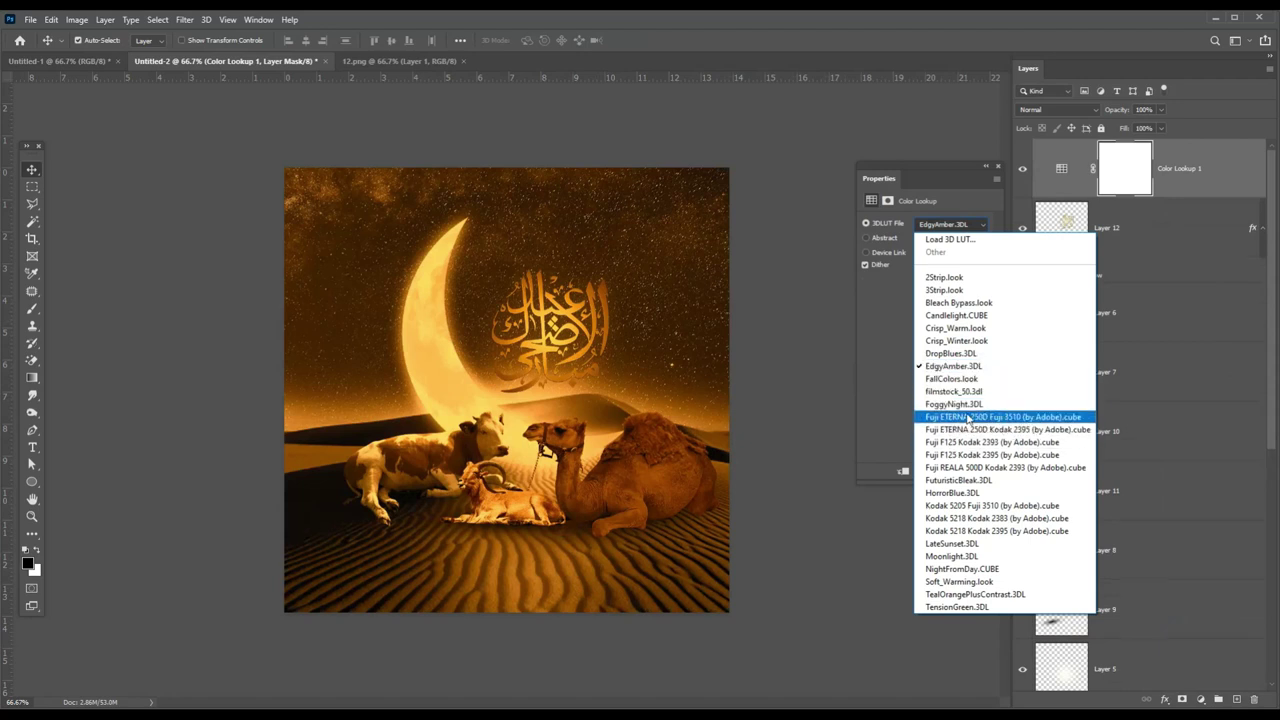
left_click(971, 302)
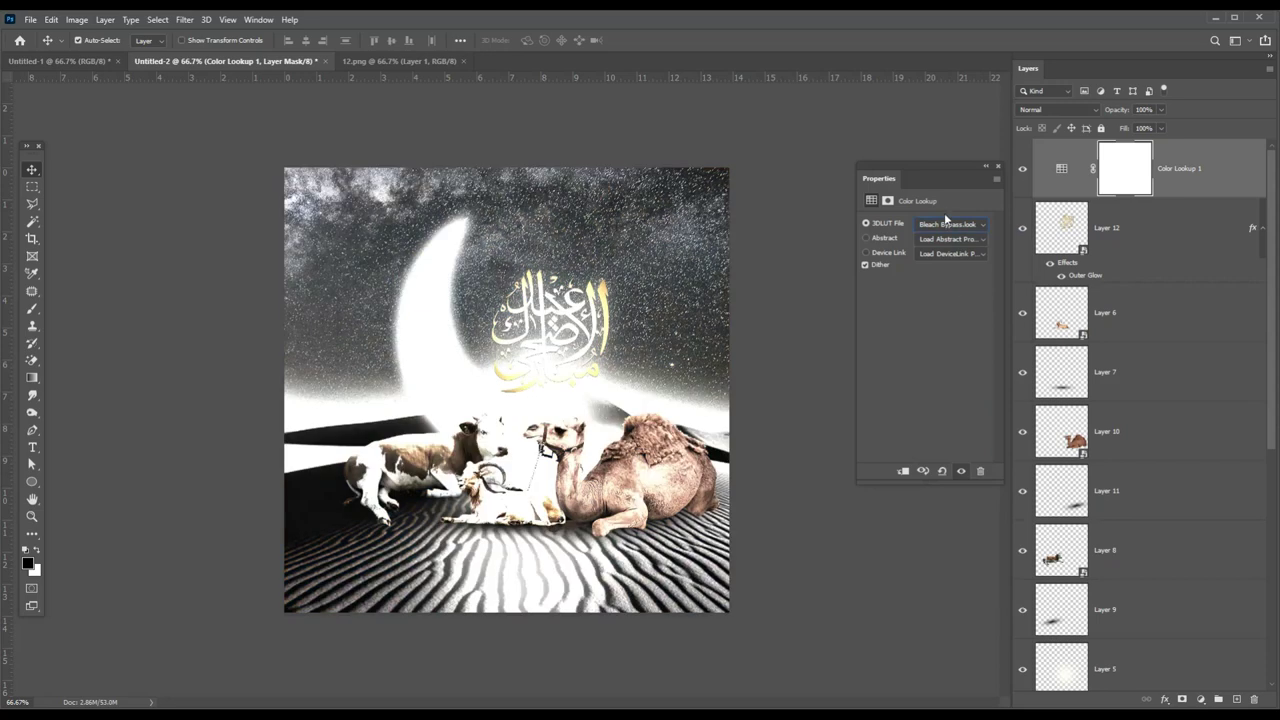
key("Down")
key("Down")
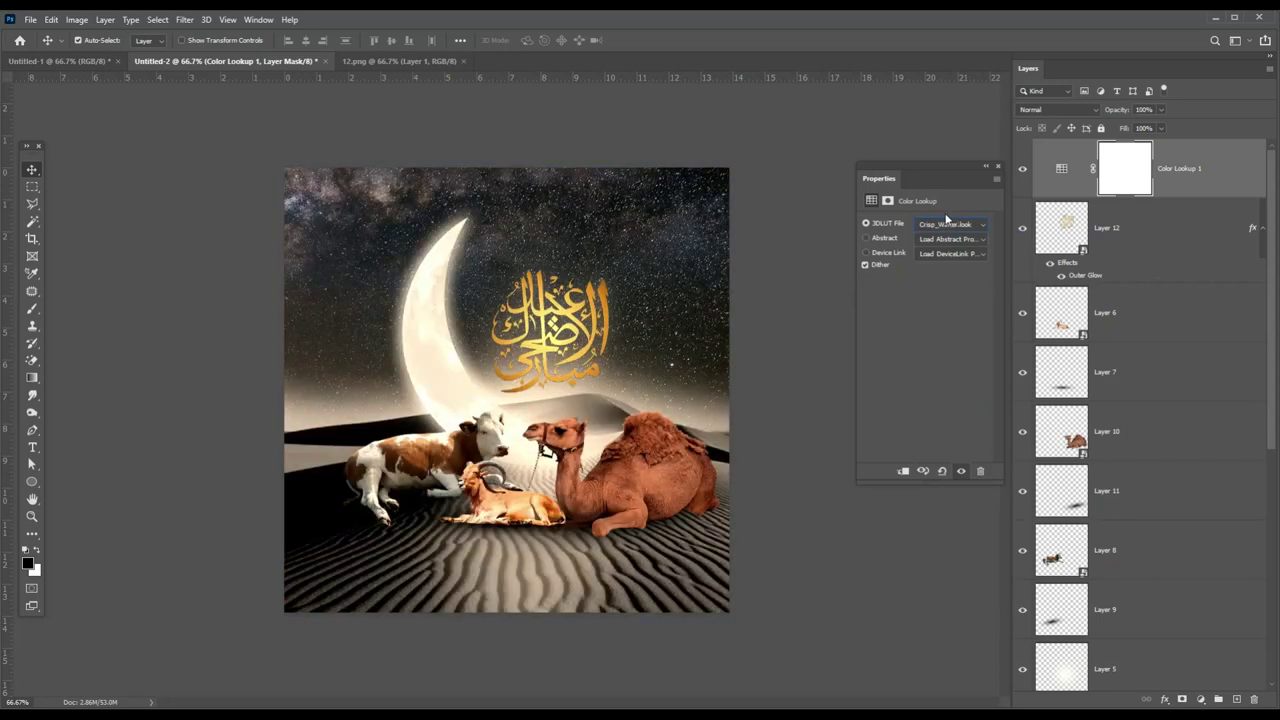
key("Down")
key("Down")
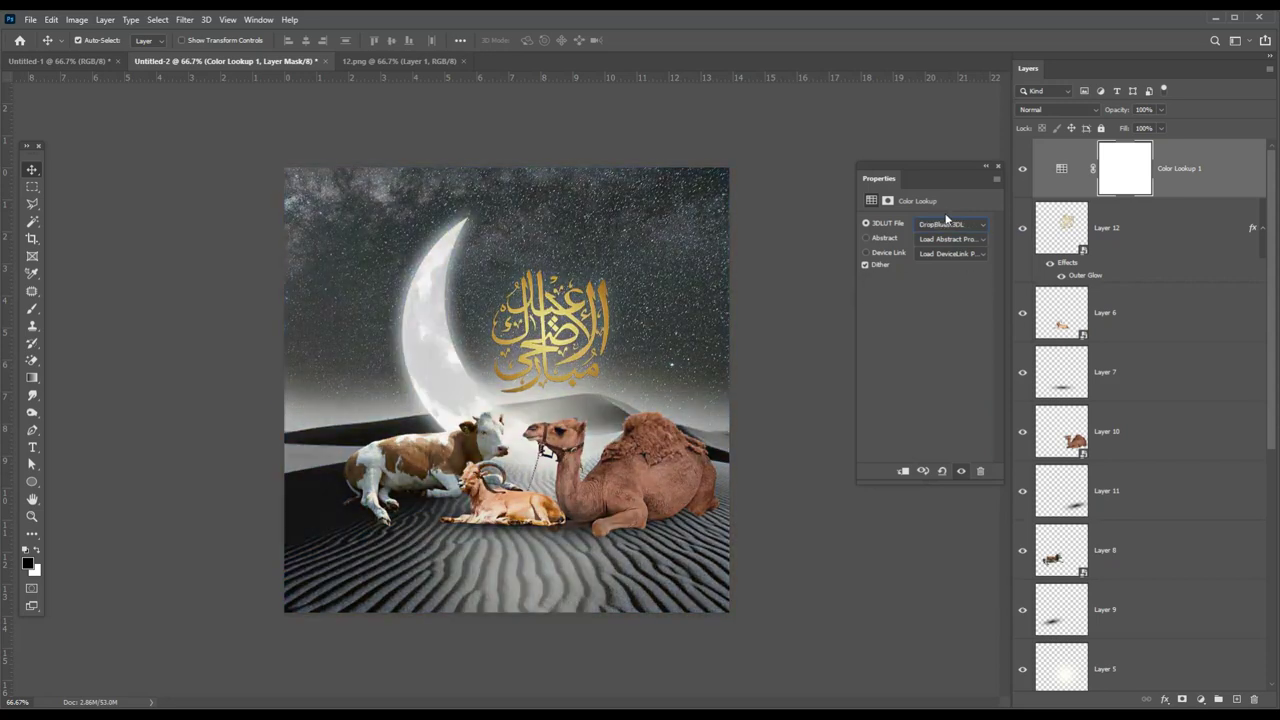
left_click(962, 228)
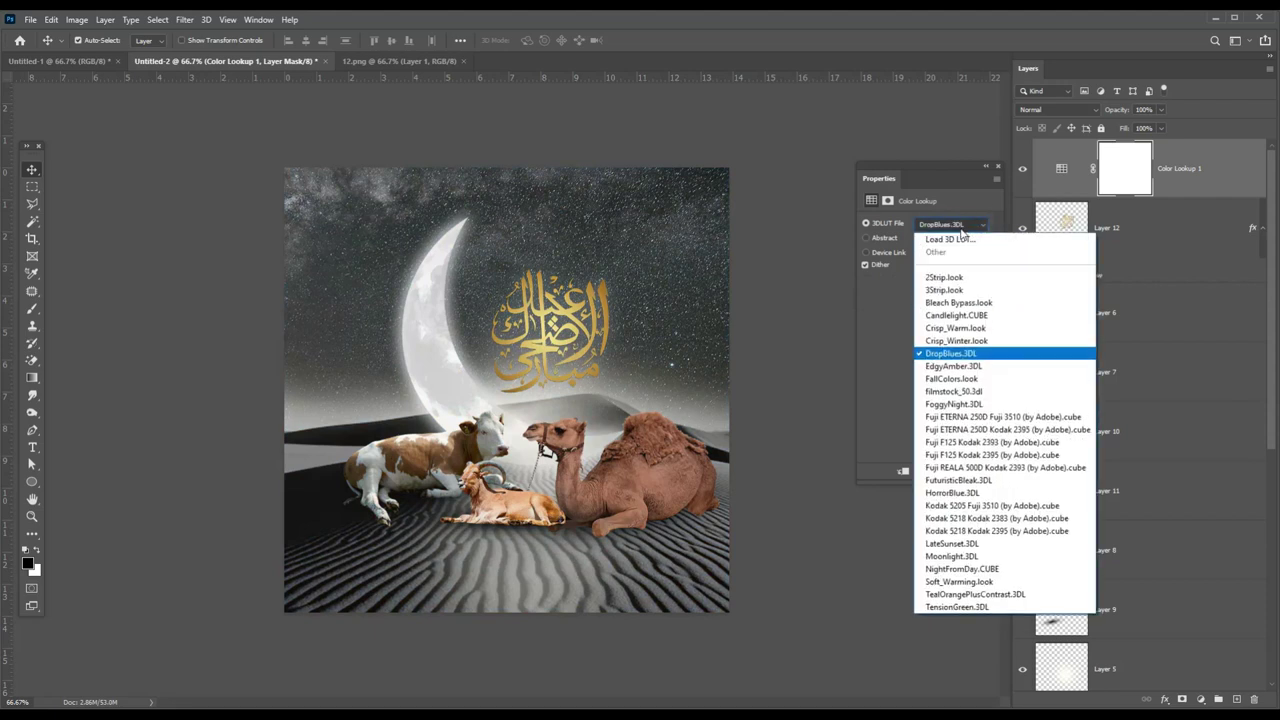
key("Escape")
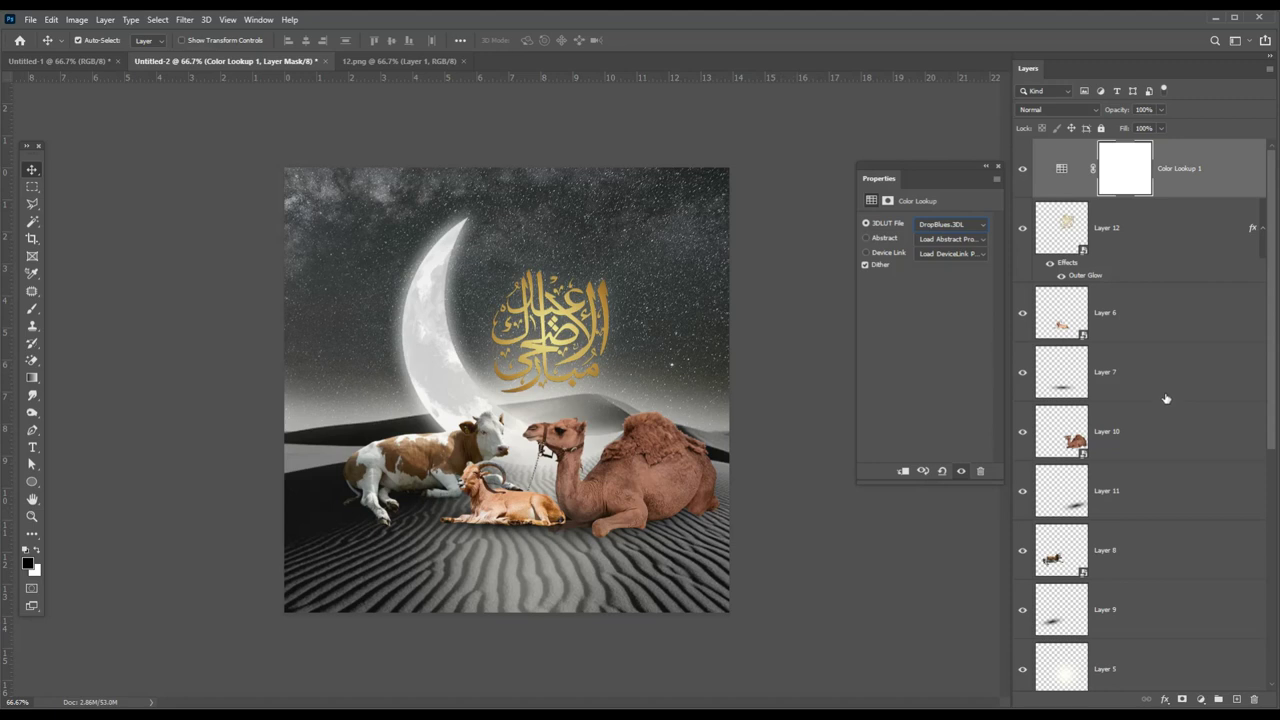
left_click(1165, 441)
Lower the camel Layer 10's vibrance with an Image > Adjustments > Vibrance filter
left_click(77, 19)
mouse_move(98, 54)
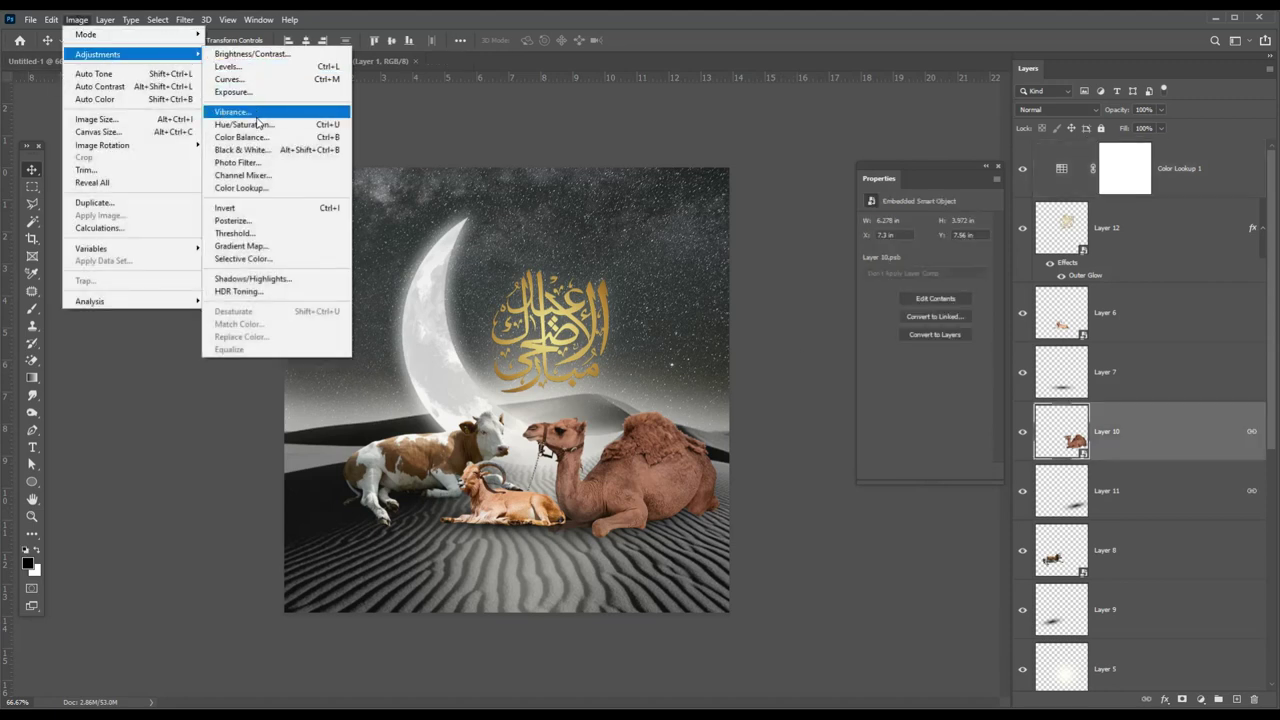
left_click(257, 114)
mouse_move(603, 243)
left_mouse_down()
mouse_move(573, 243)
mouse_move(584, 244)
left_mouse_up()
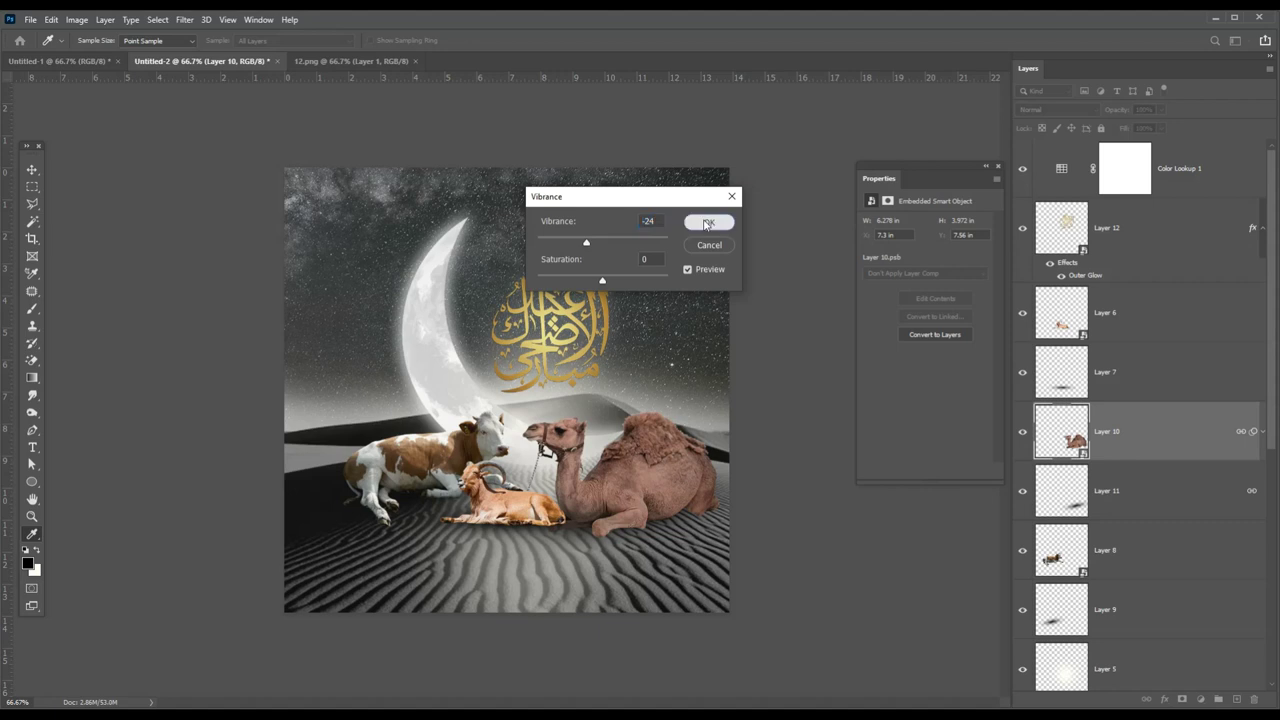
left_click(709, 222)
Set goat Layer 6 to Vibrance -39, Saturation -7, then nudge the calligraphy left
left_click(511, 507)
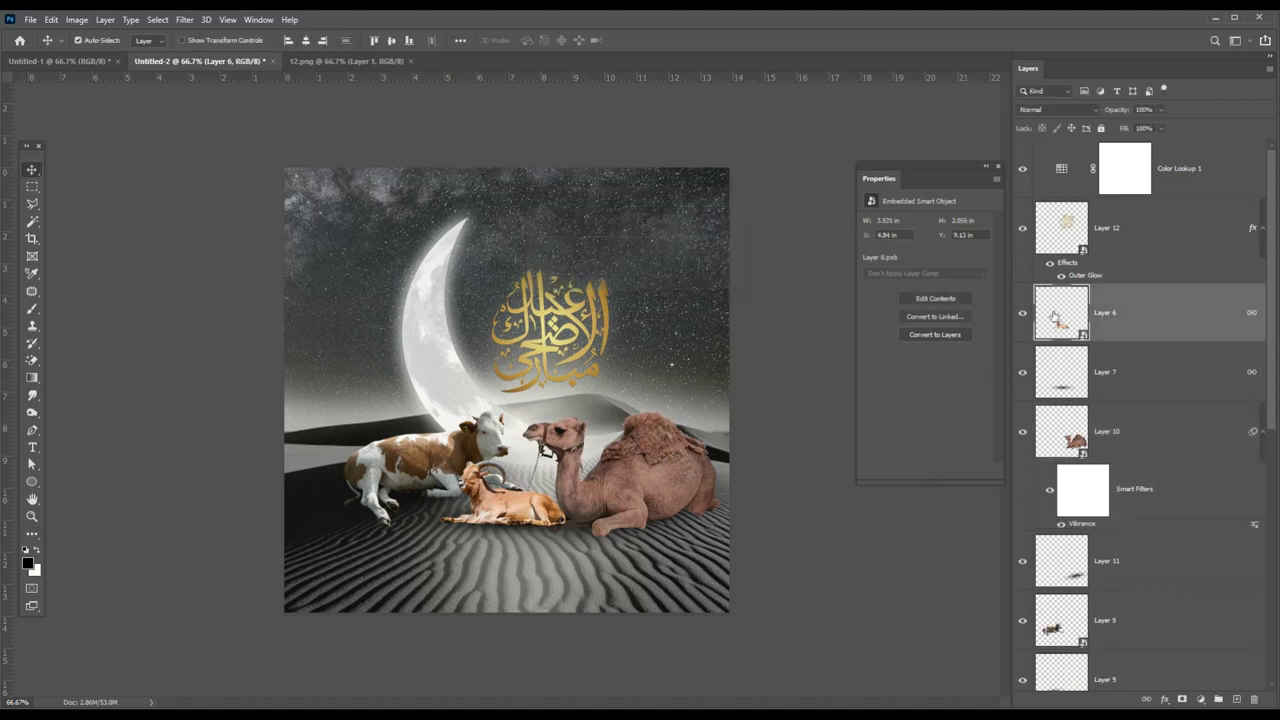
left_click(77, 19)
mouse_move(98, 54)
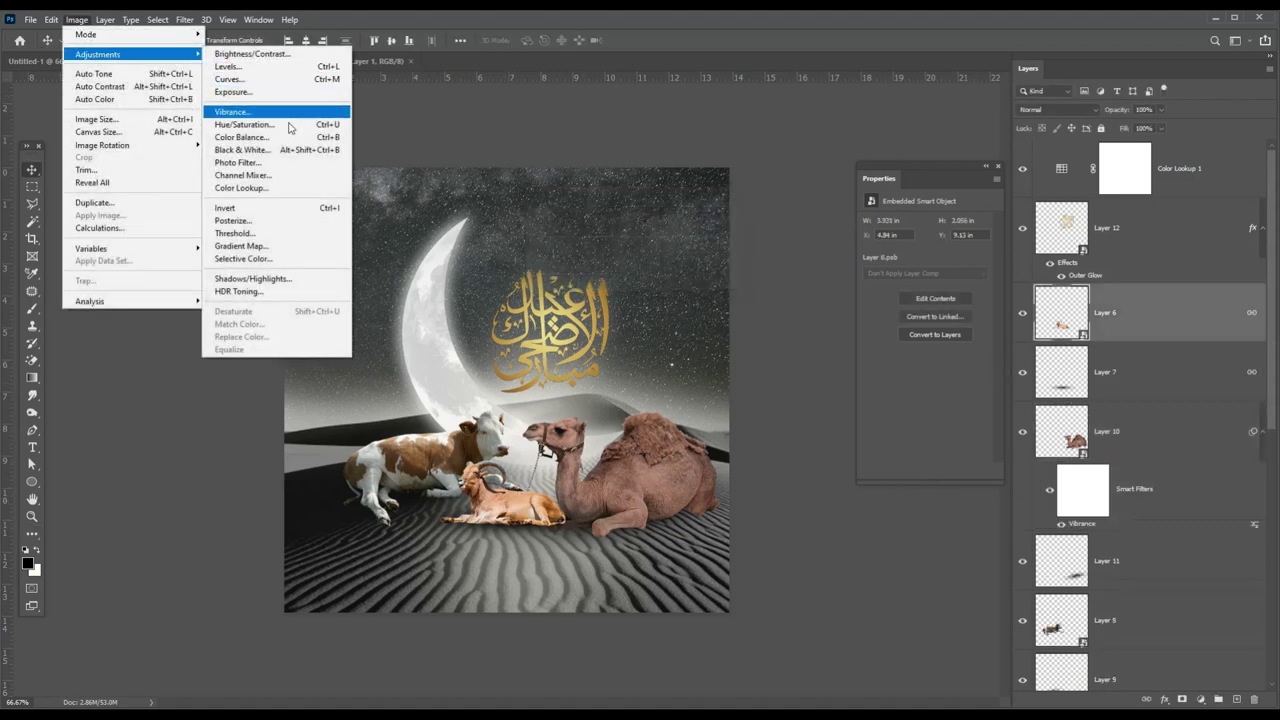
left_click(238, 111)
left_click_drag(602, 243, 590, 246)
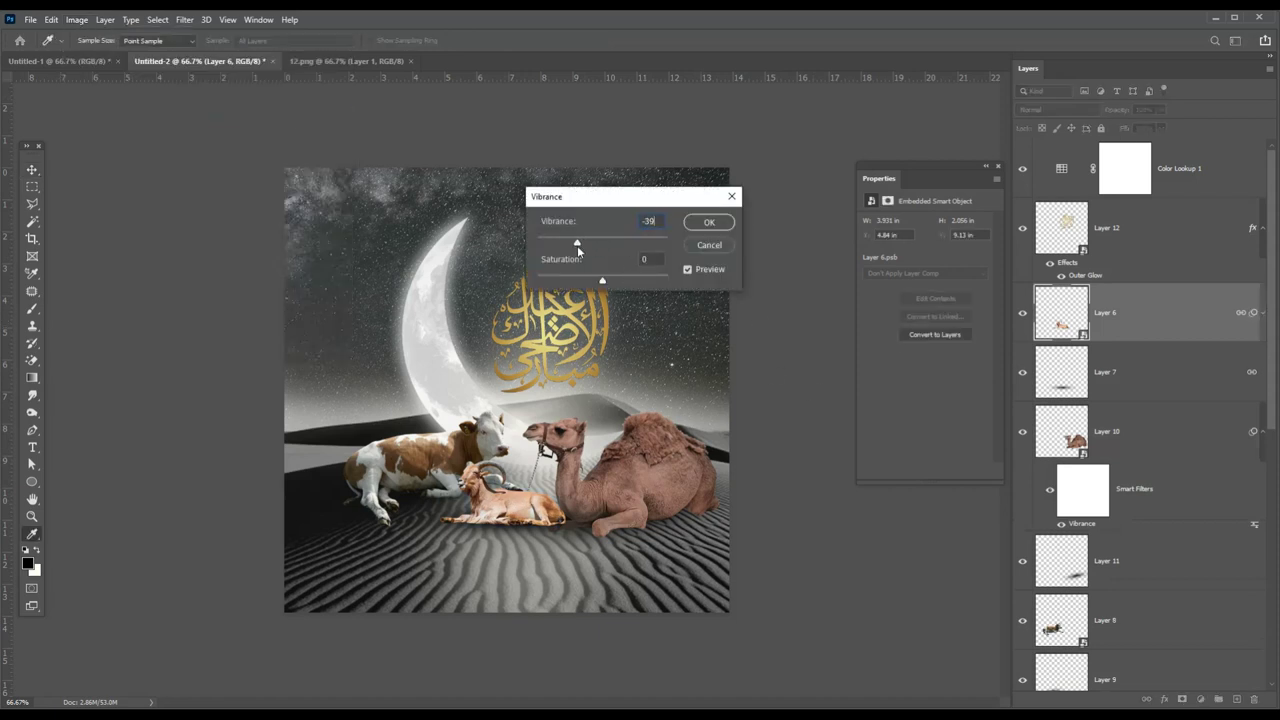
left_click_drag(602, 281, 625, 281)
key("Tab")
left_click(702, 224)
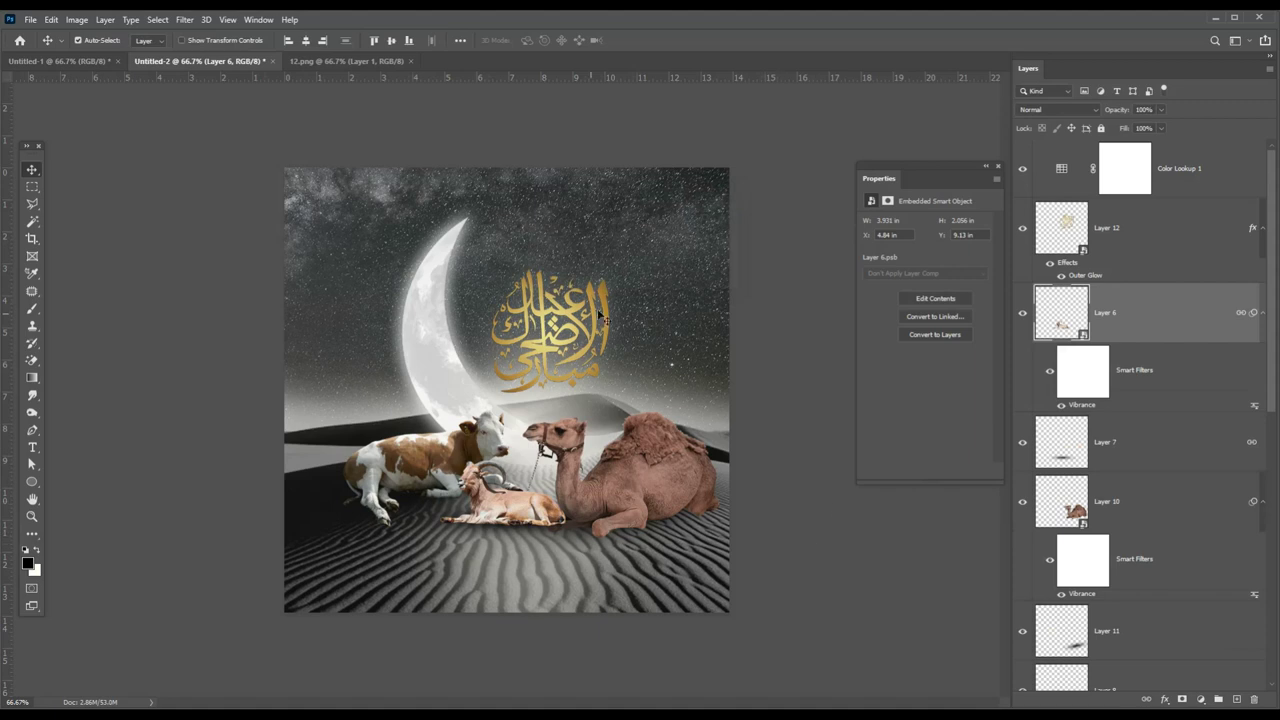
left_click_drag(605, 292, 597, 294)
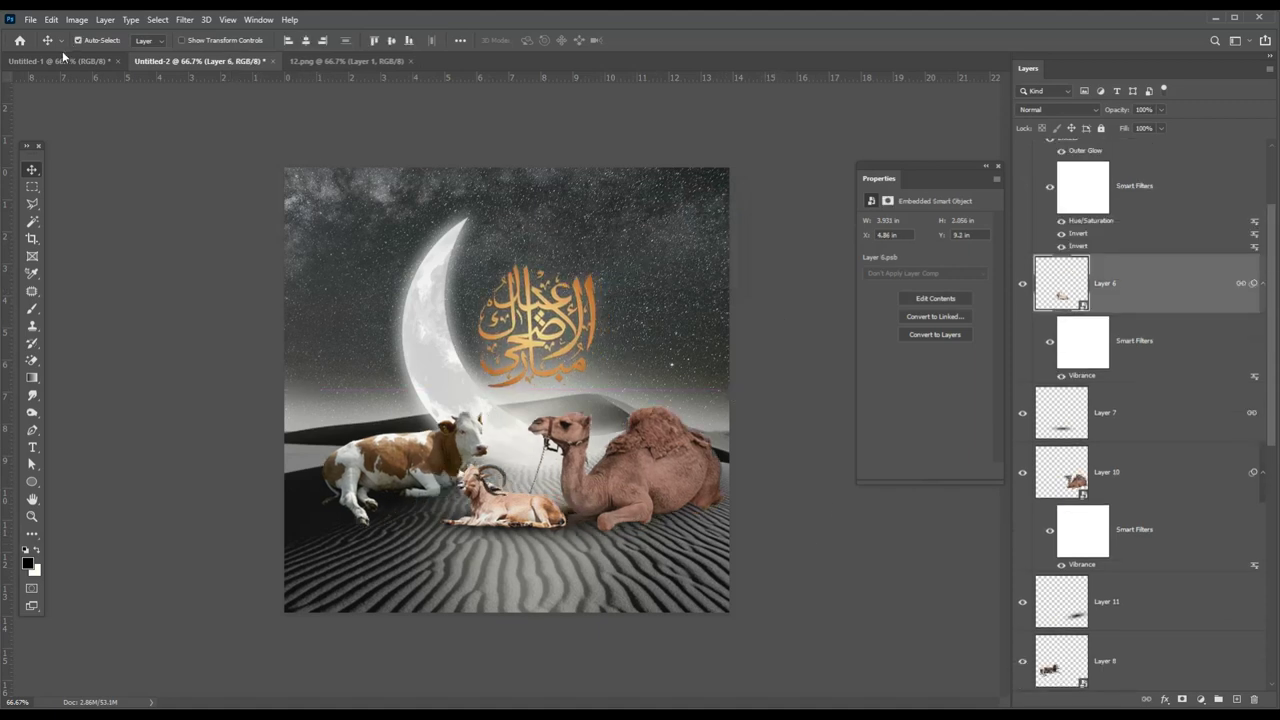
Return to the Untitled-2 Eid artwork and select goat Layer 6
left_click(62, 60)
left_click(179, 64)
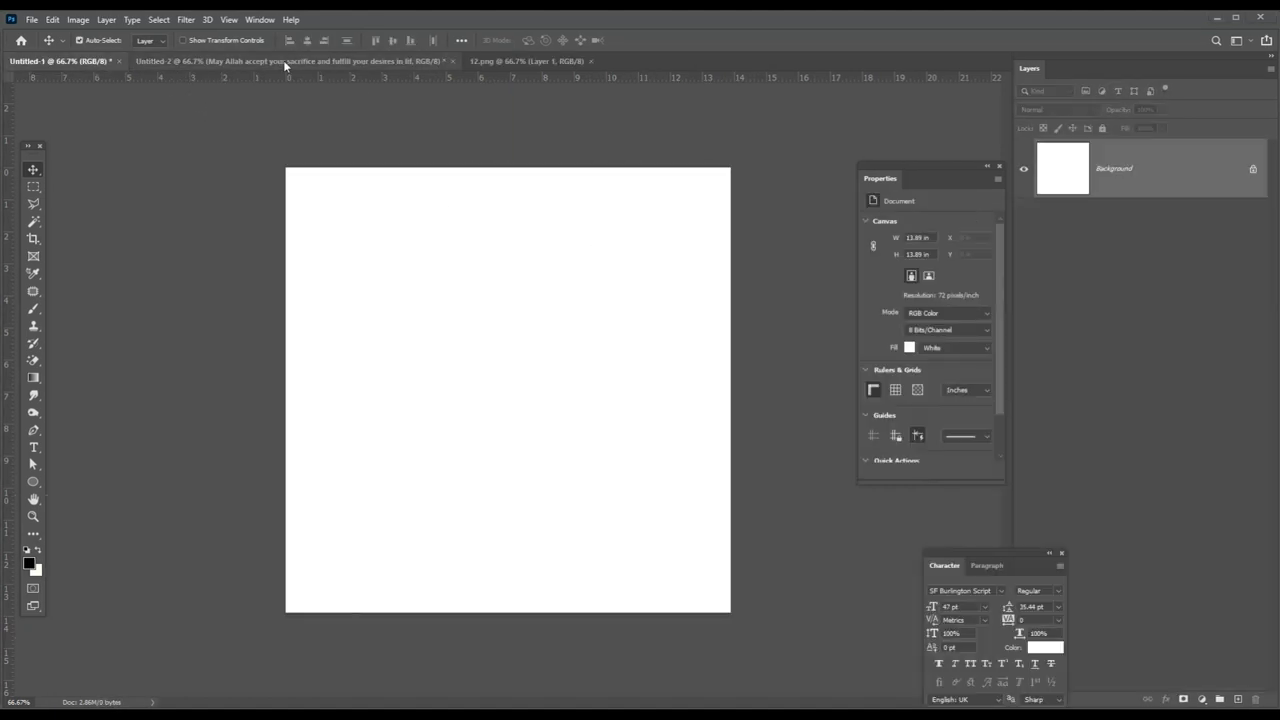
left_click(255, 62)
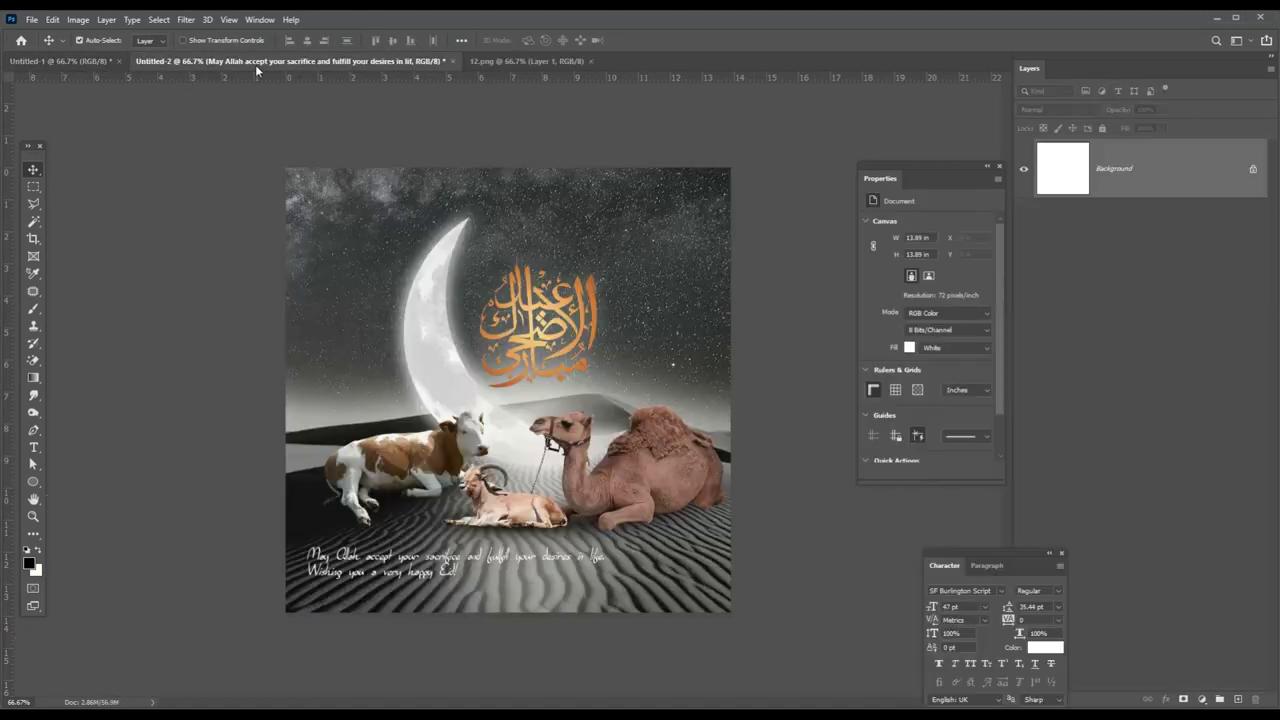
left_click(652, 452)
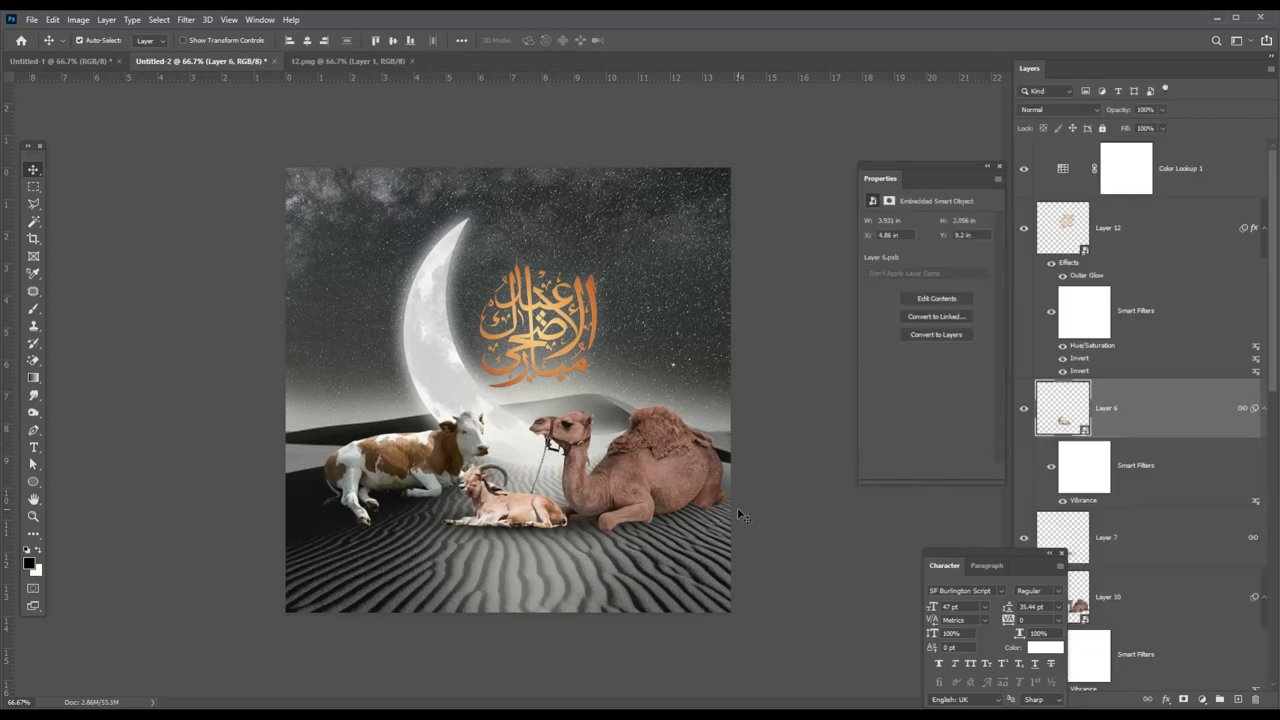
Create a centre-aligned two-line text layer with the pasted Eid greeting near the bottom
key("t")
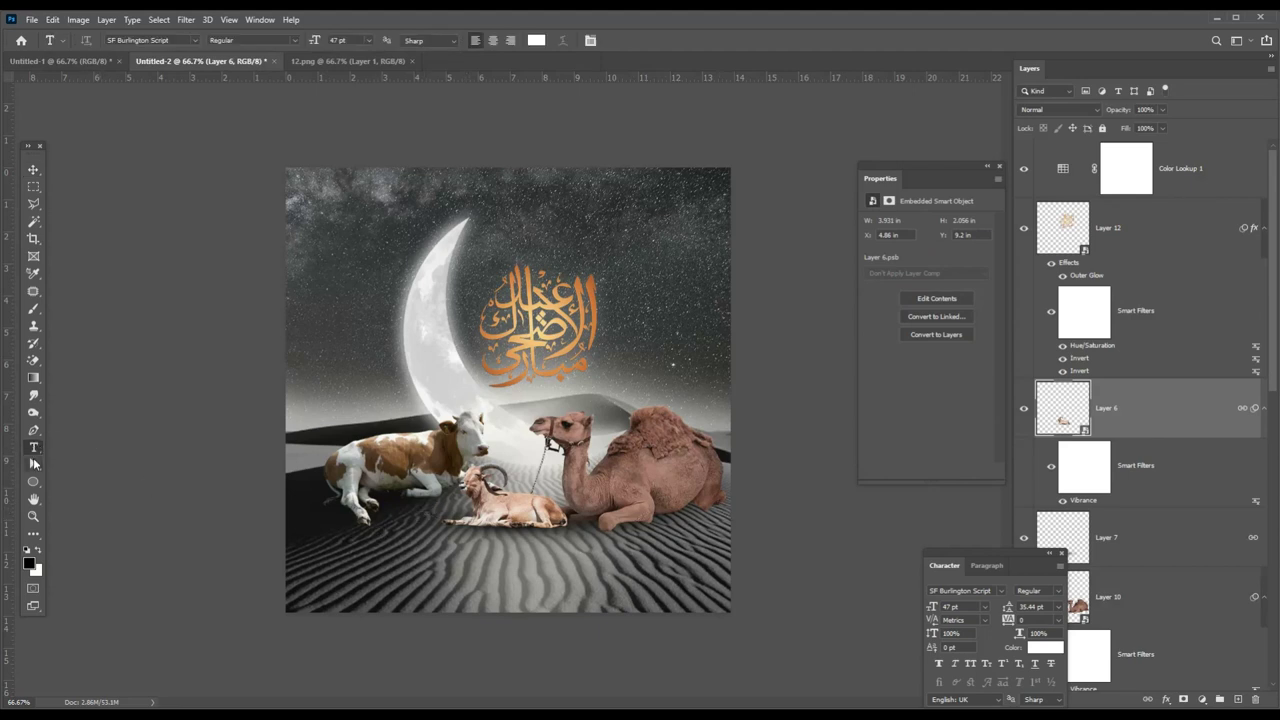
left_click(343, 552)
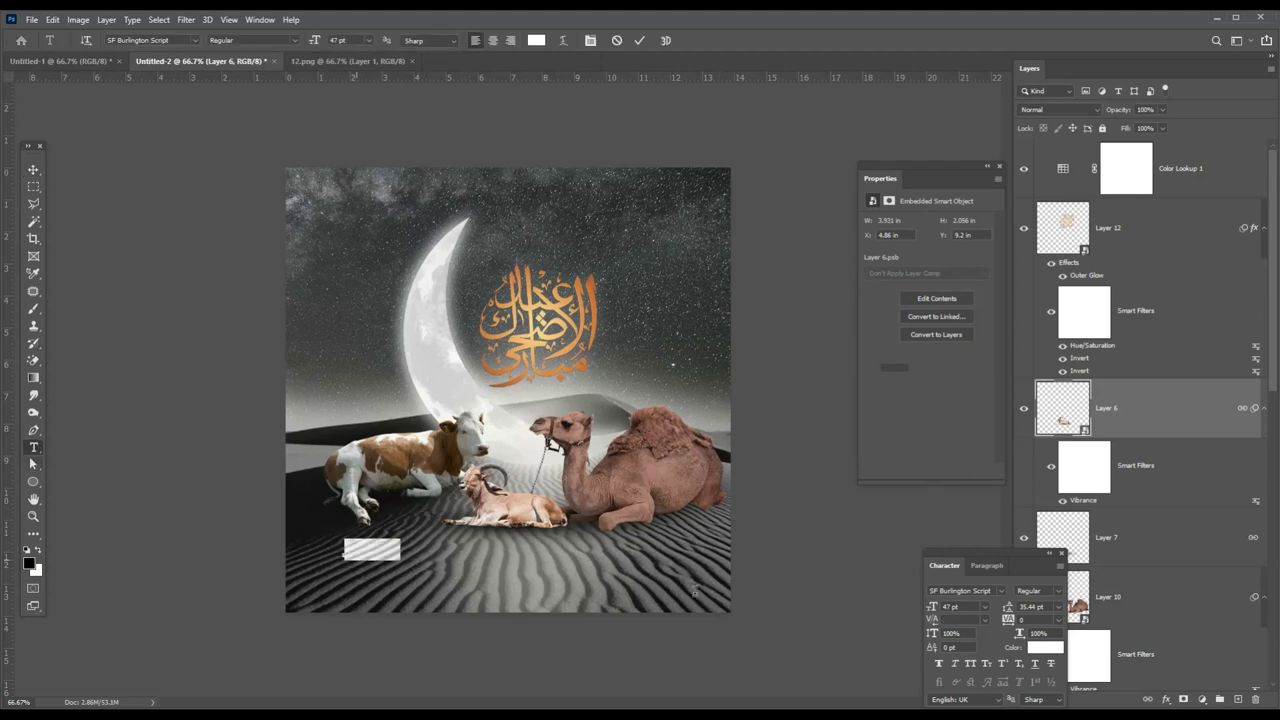
key("ctrl+v")
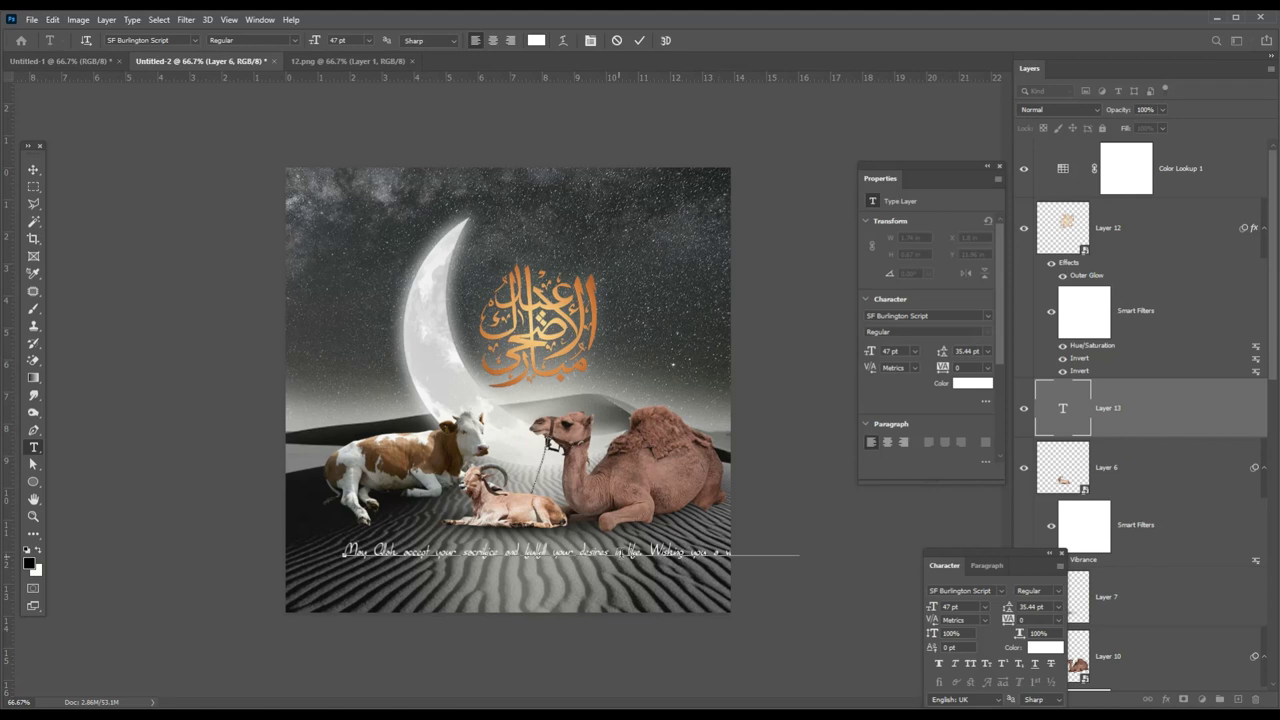
key("ctrl+a")
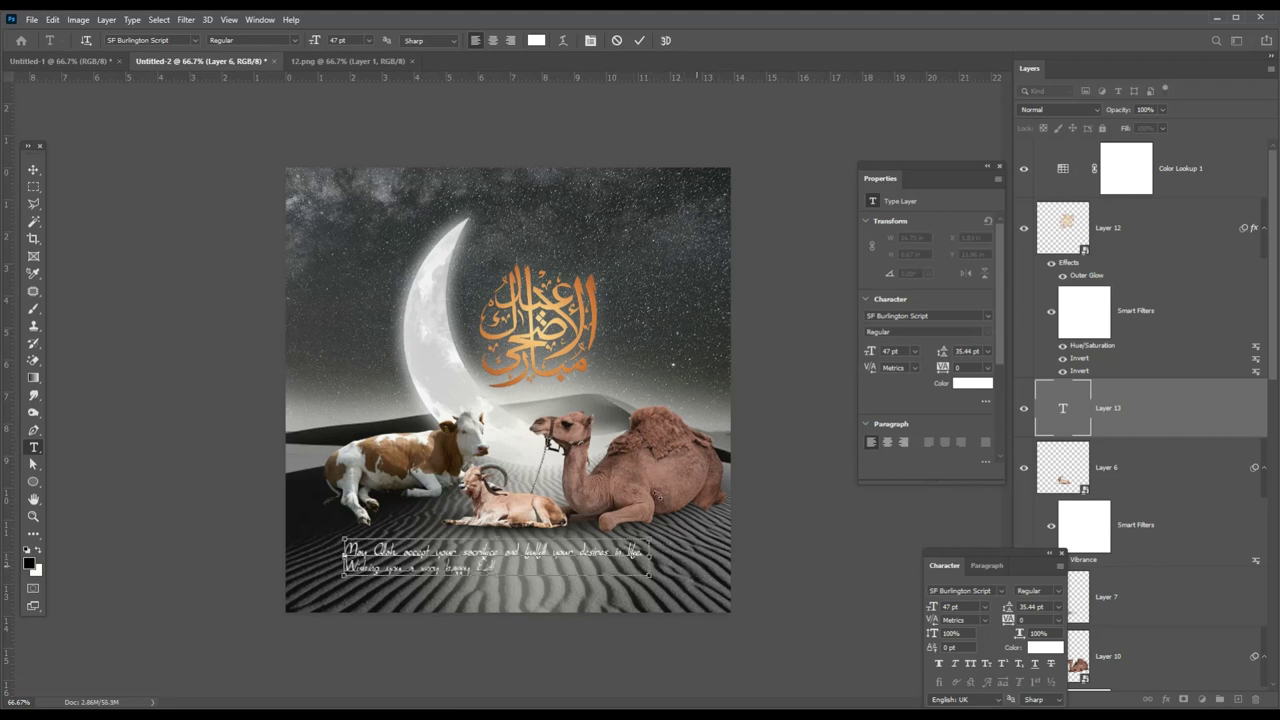
left_click(497, 40)
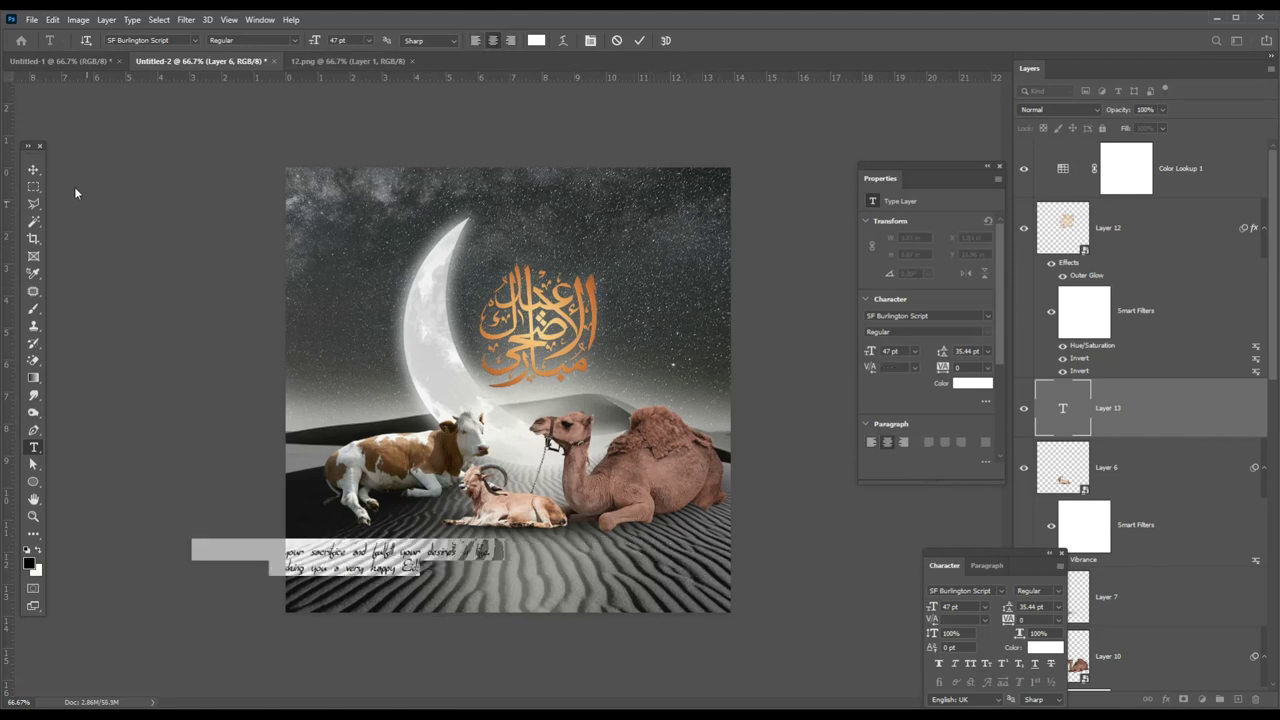
left_click(34, 170)
Centre the greeting over the lower dunes and resize it to about 63 pt
left_click_drag(390, 560, 555, 573)
key("ctrl+t")
left_click_drag(659, 552, 715, 537)
left_click_drag(642, 573, 639, 568)
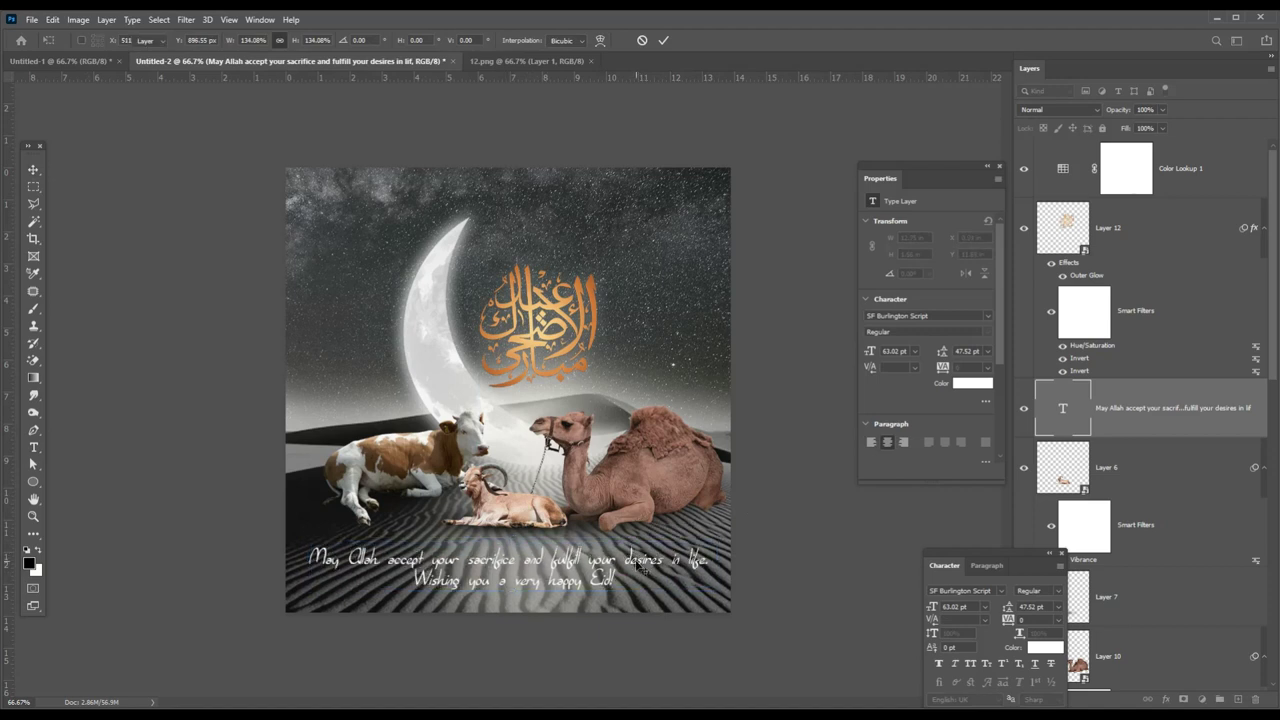
key("Return")
left_click_drag(639, 568, 639, 570)
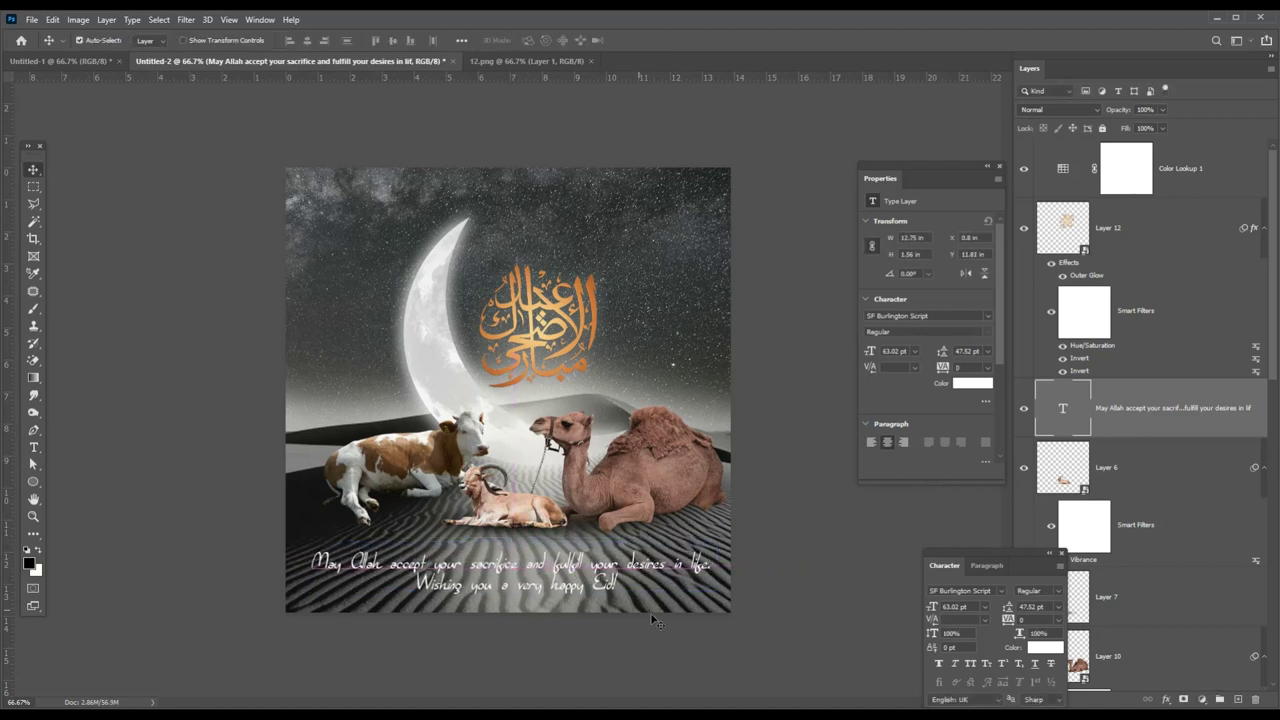
left_click(1061, 553)
key("ctrl+t")
left_click_drag(720, 545, 740, 565)
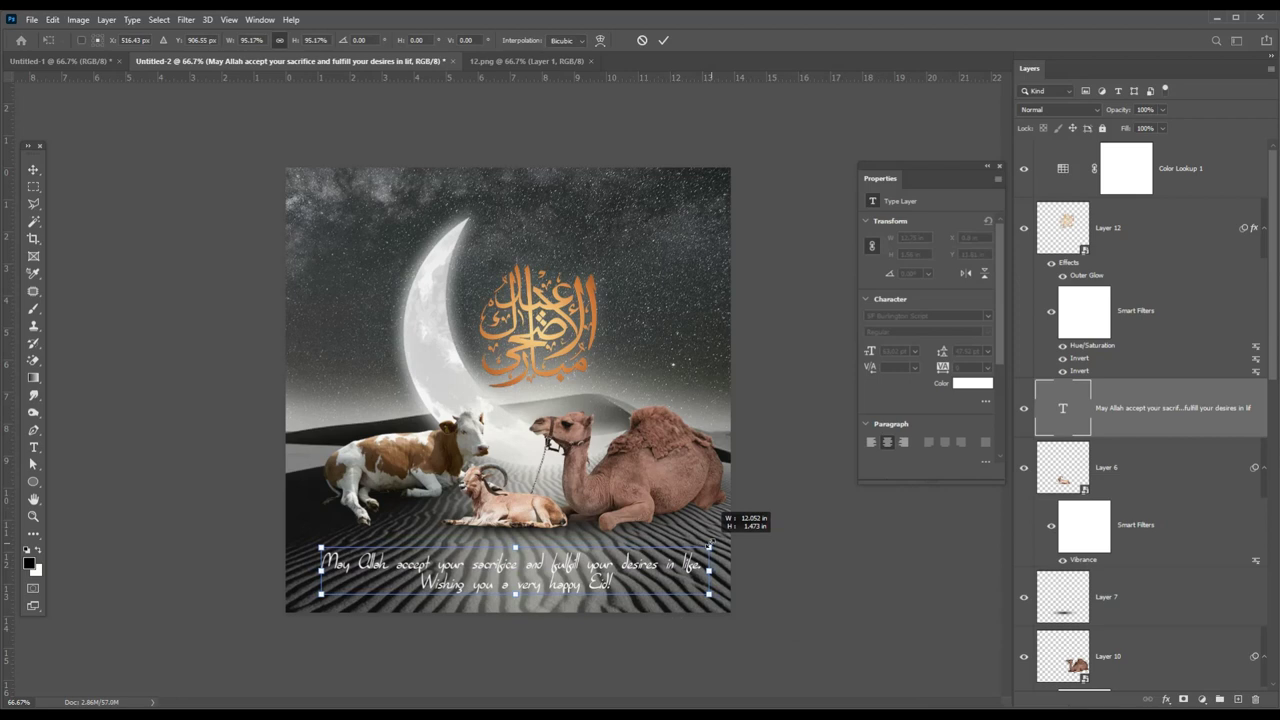